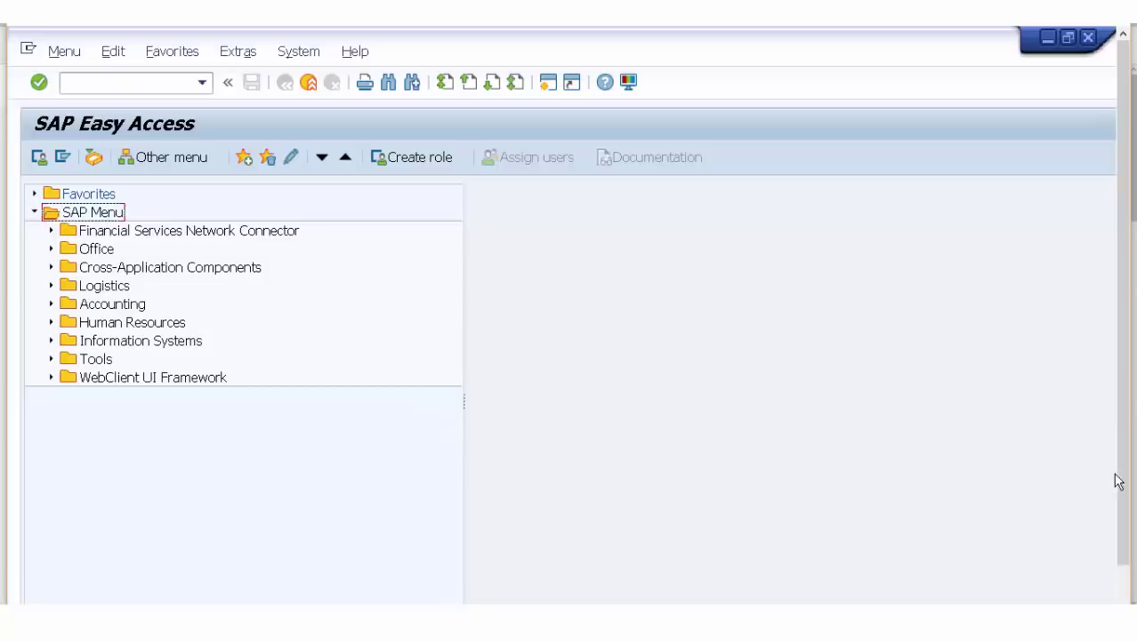
# - Open the system status information and check the Database System entry under the database data
pyautogui.moveTo(1129, 483); pyautogui.dragTo(1127, 536)
pyautogui.scroll(1, 1127, 536)
pyautogui.click(303, 55)
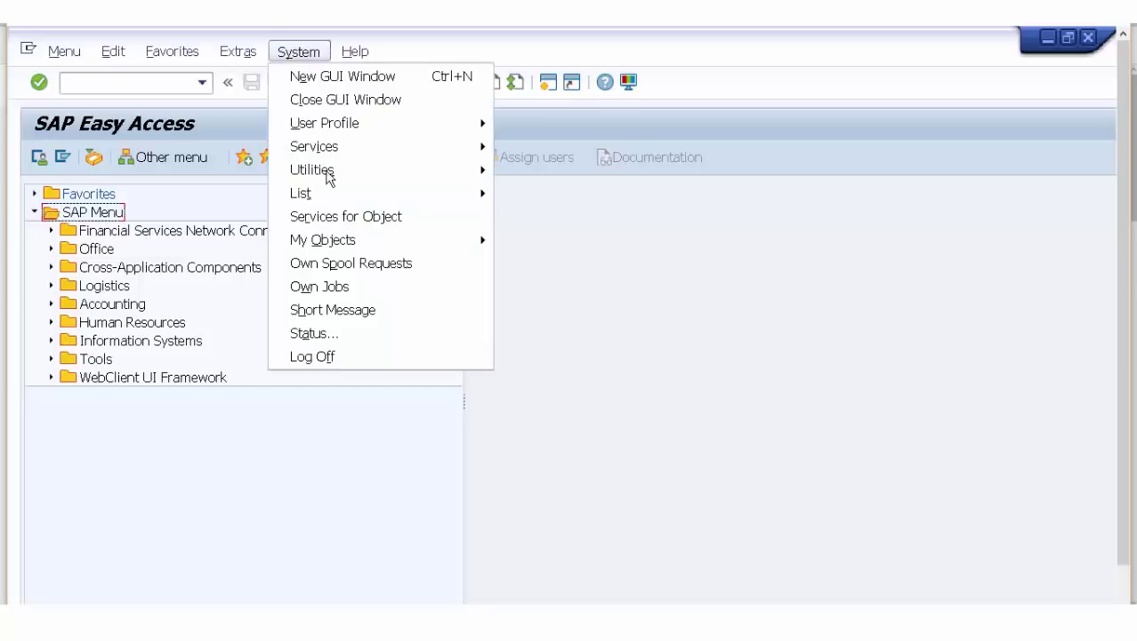
pyautogui.click(326, 334)
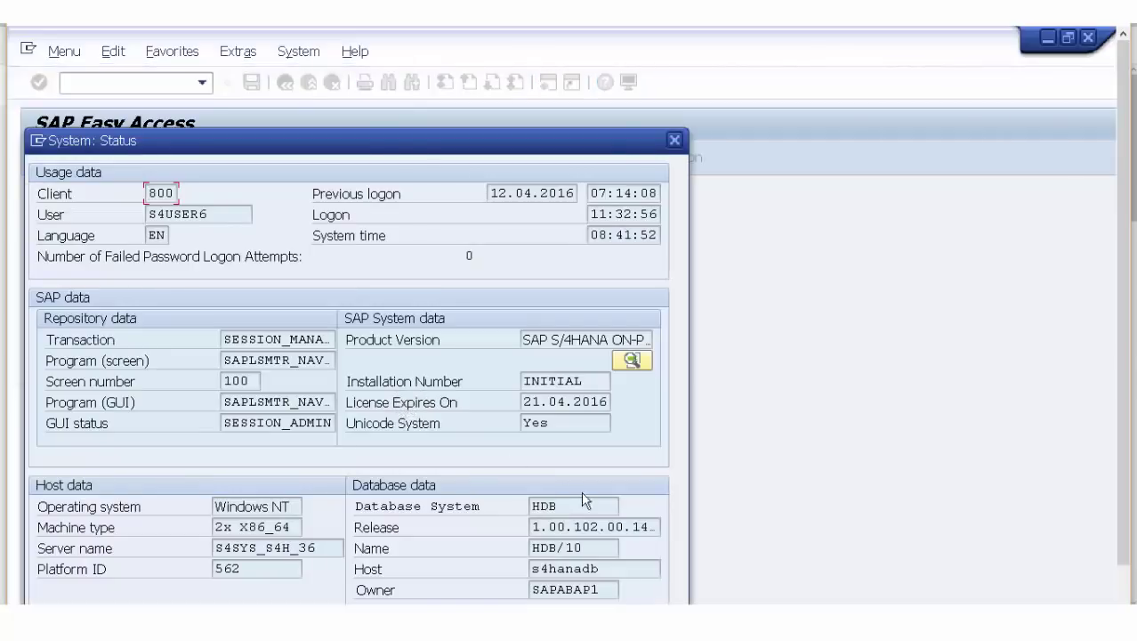
pyautogui.moveTo(406, 140); pyautogui.dragTo(447, 38)
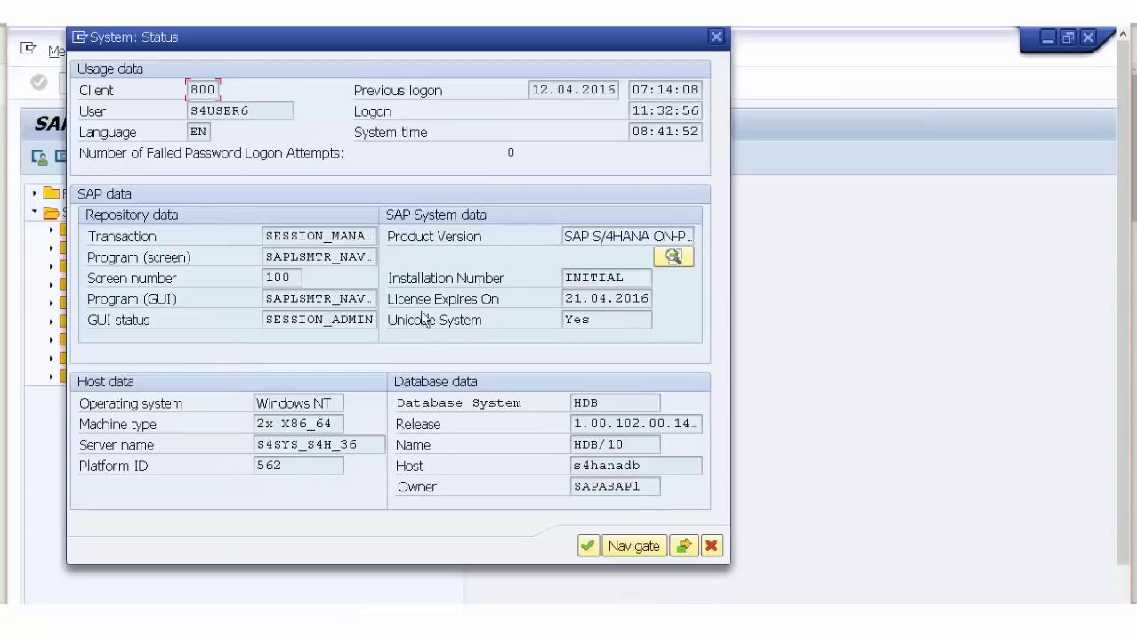
pyautogui.click(605, 403)
pyautogui.doubleClick(574, 403)
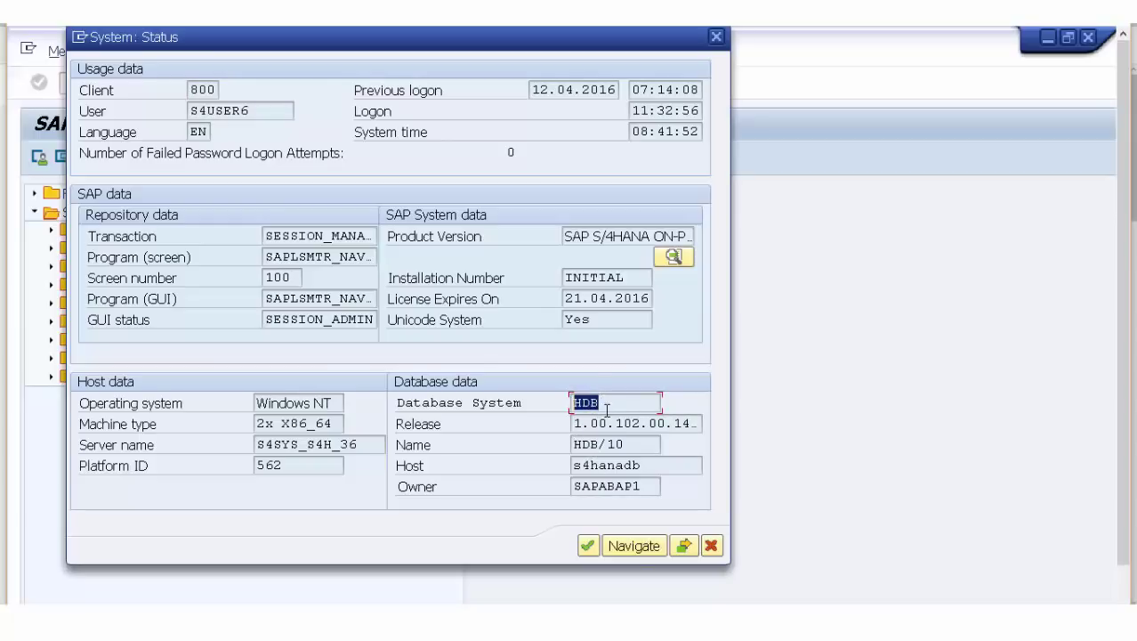
# - Review the installed software component versions and product versions, and close the system status information
pyautogui.click(669, 258)
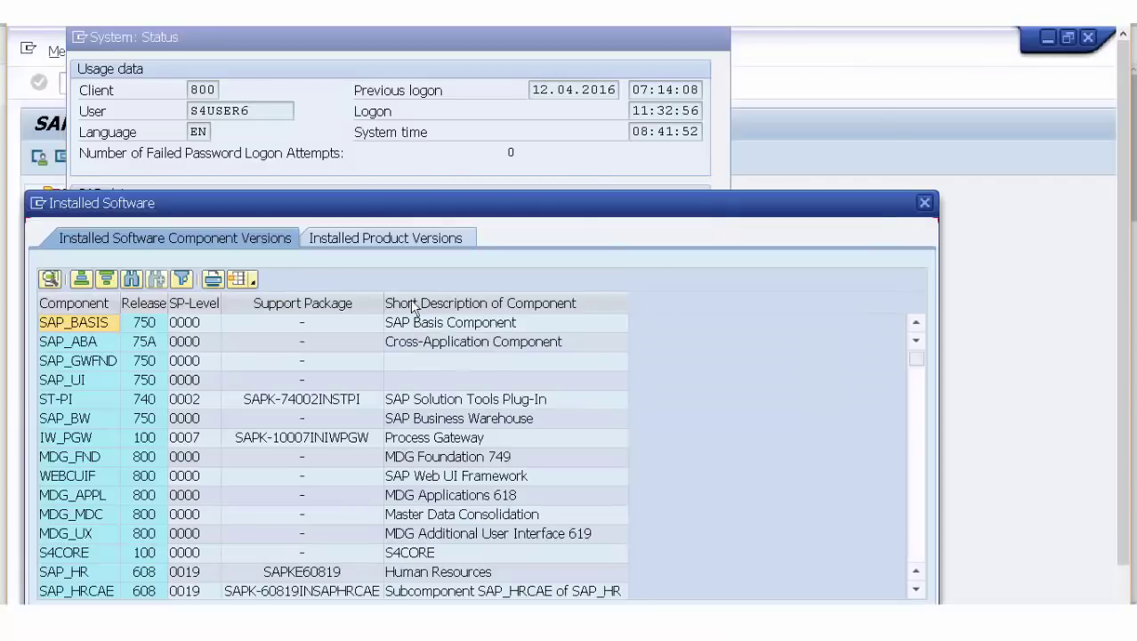
pyautogui.click(356, 237)
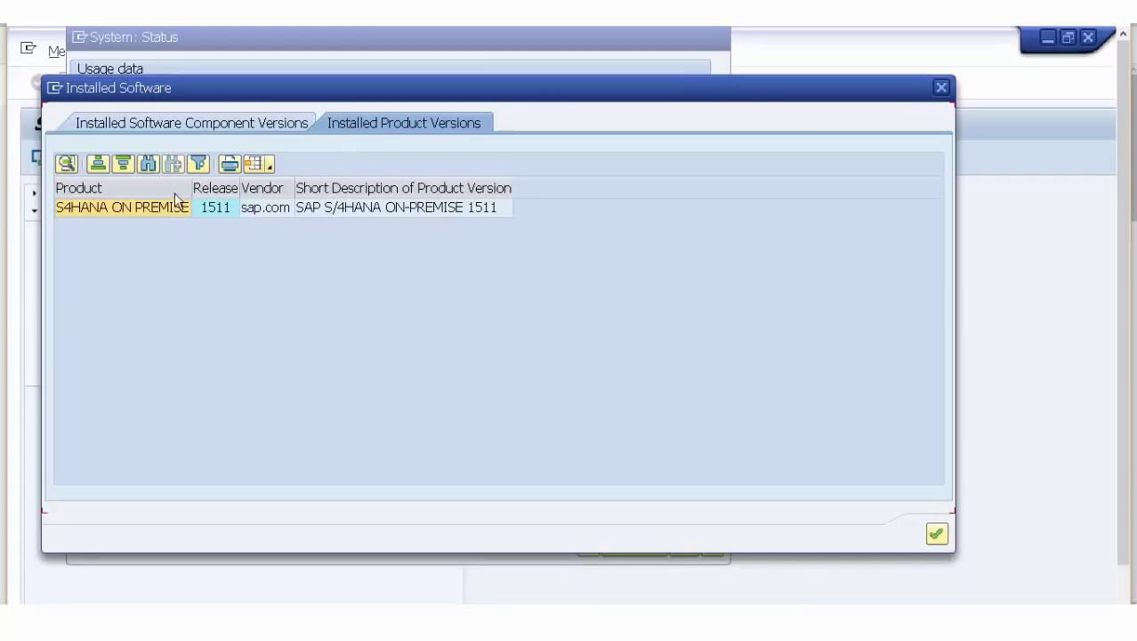
pyautogui.click(941, 89)
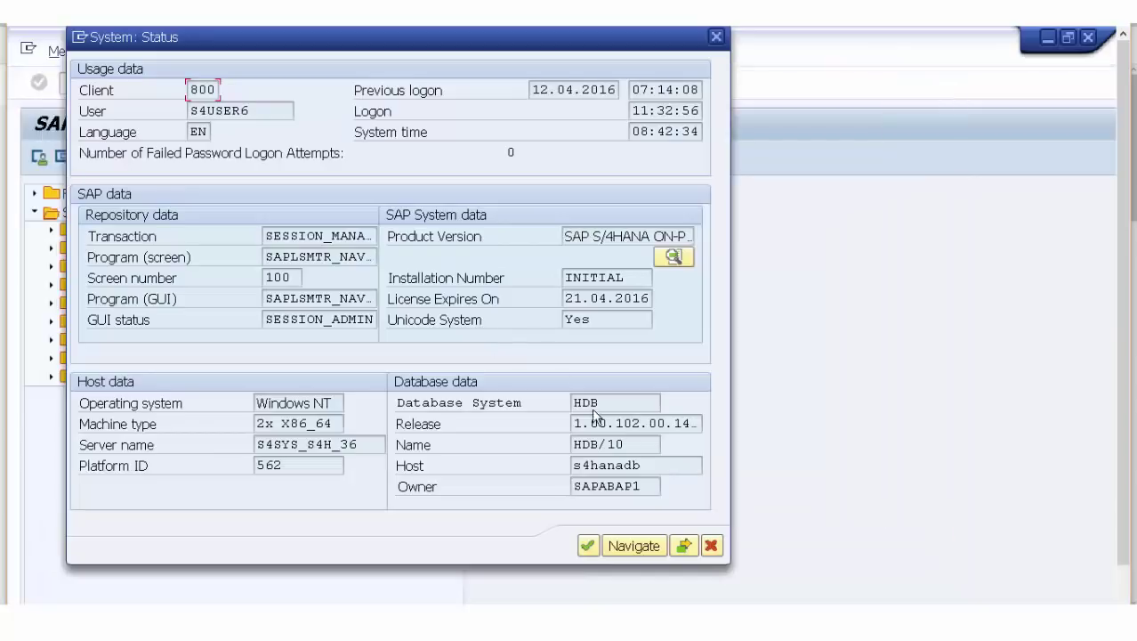
pyautogui.click(711, 546)
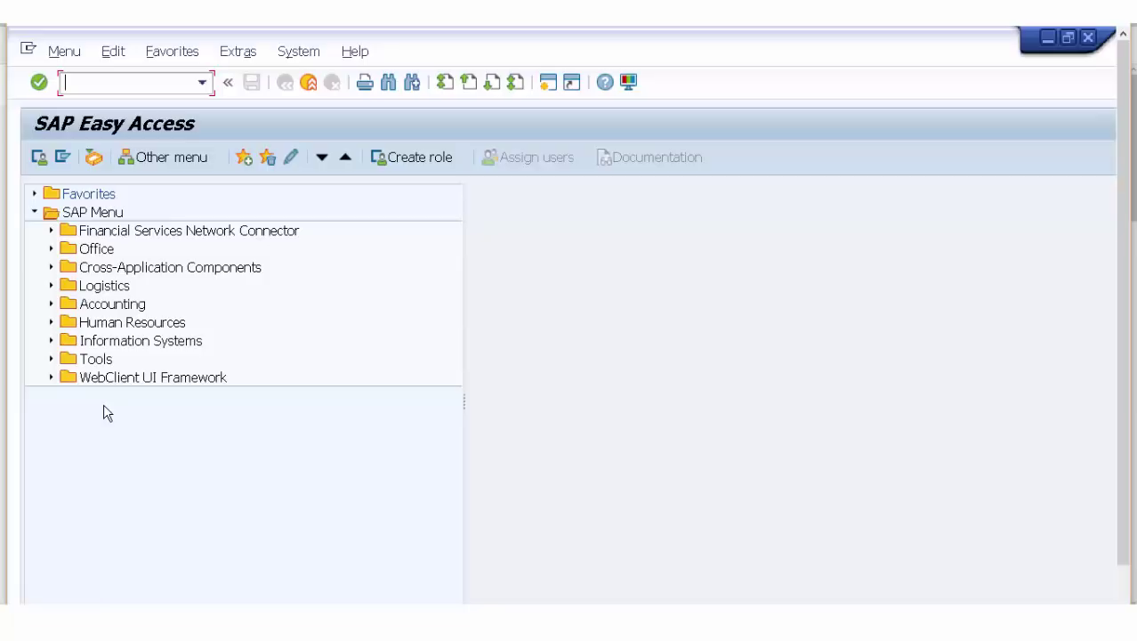
# - Expand Accounting > Controlling > Cost Element Accounting > Master Data > Cost Element > Individual Processing and select FS00 - Edit Cost Element
pyautogui.click(51, 305)
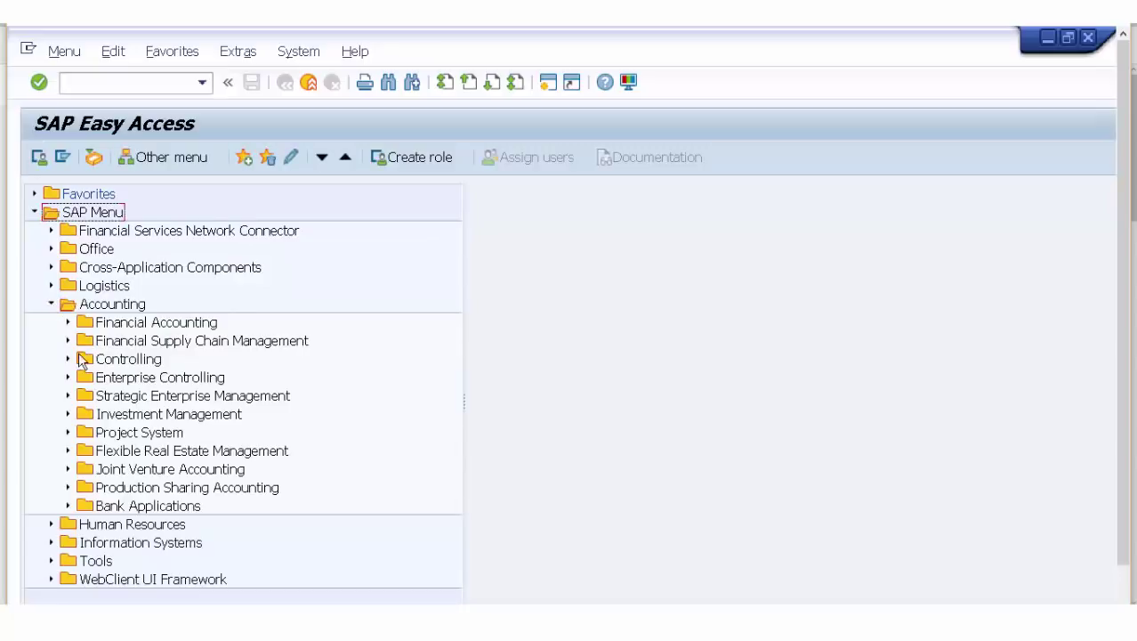
pyautogui.click(68, 358)
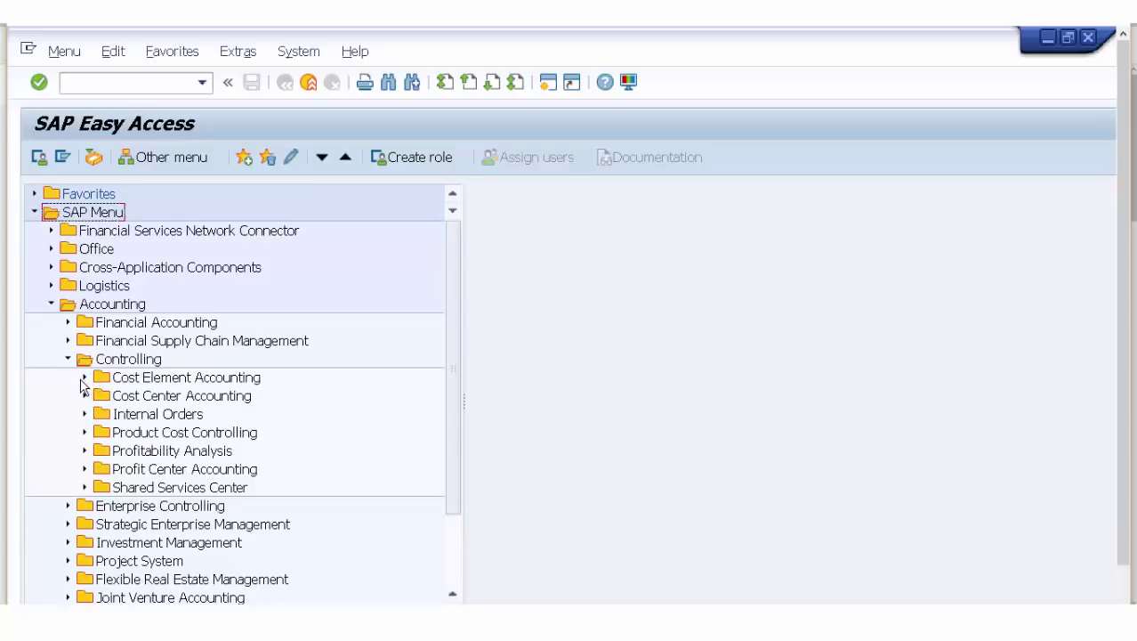
pyautogui.click(83, 378)
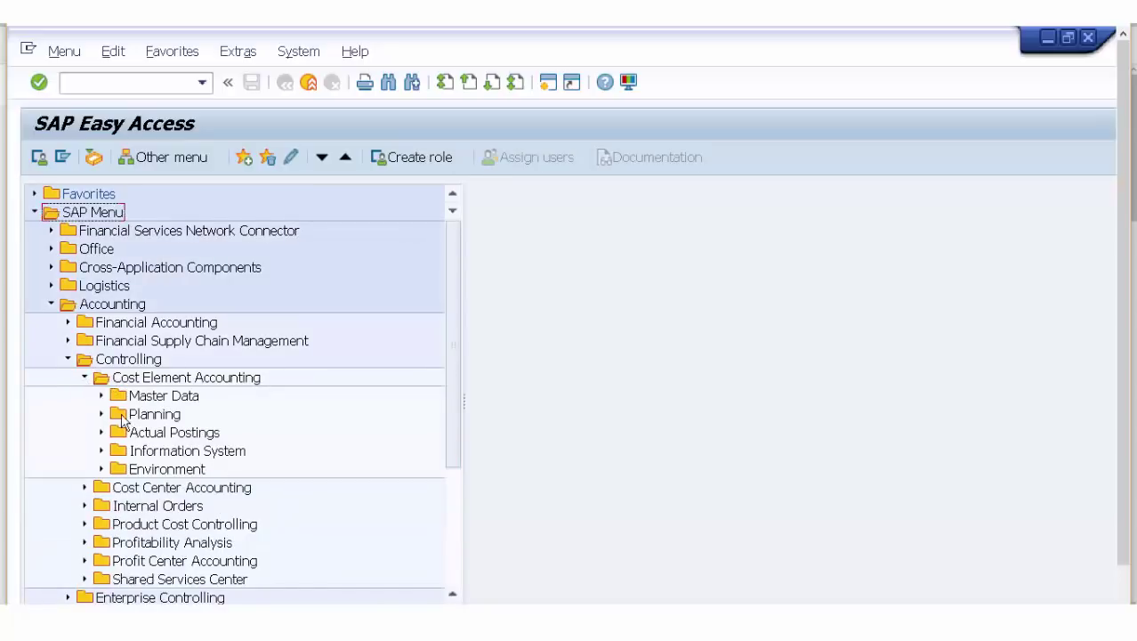
pyautogui.click(101, 396)
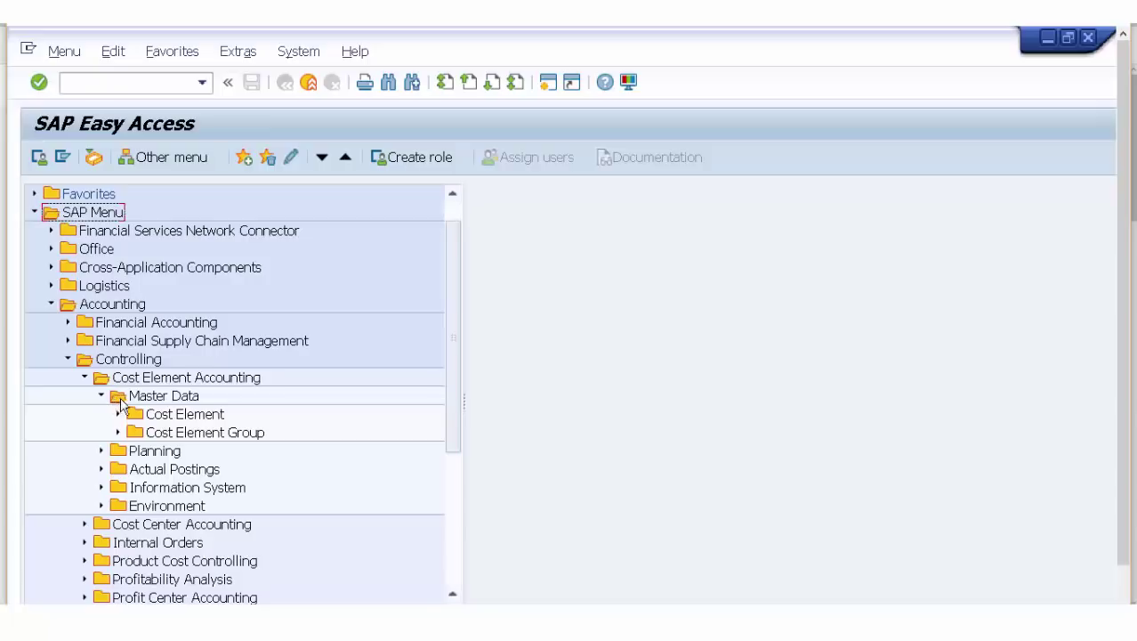
pyautogui.click(119, 414)
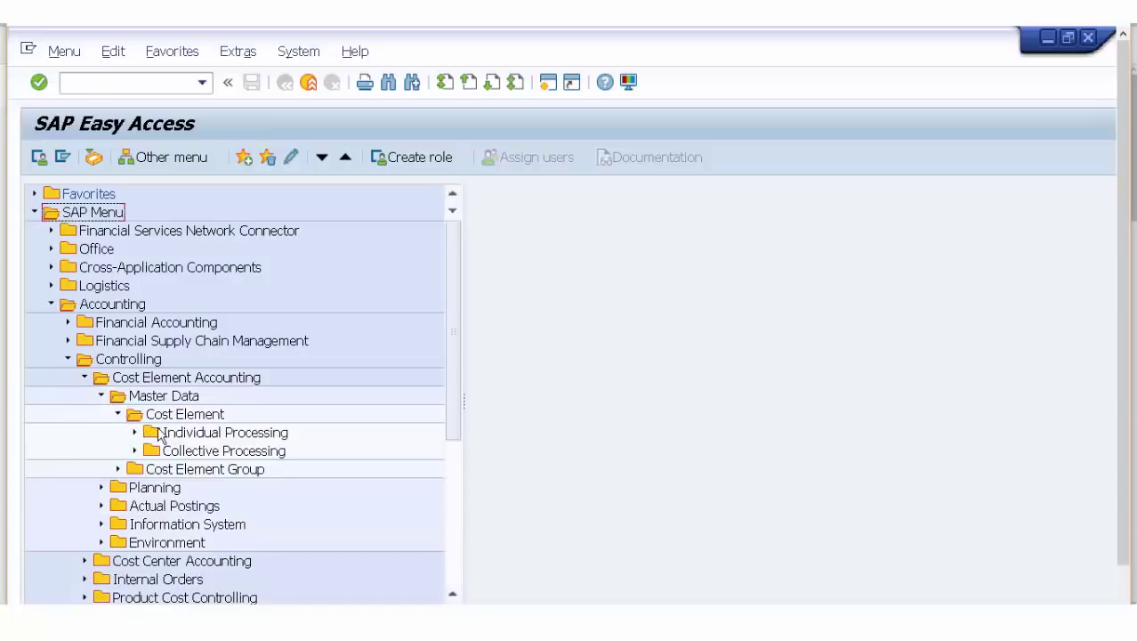
pyautogui.click(166, 418)
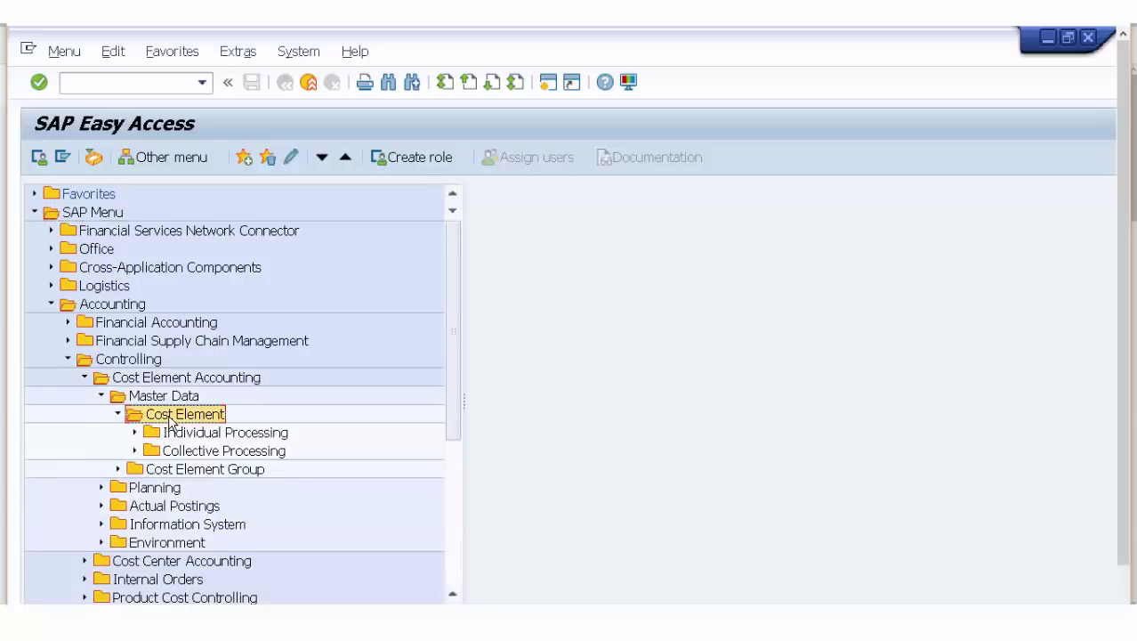
pyautogui.click(135, 432)
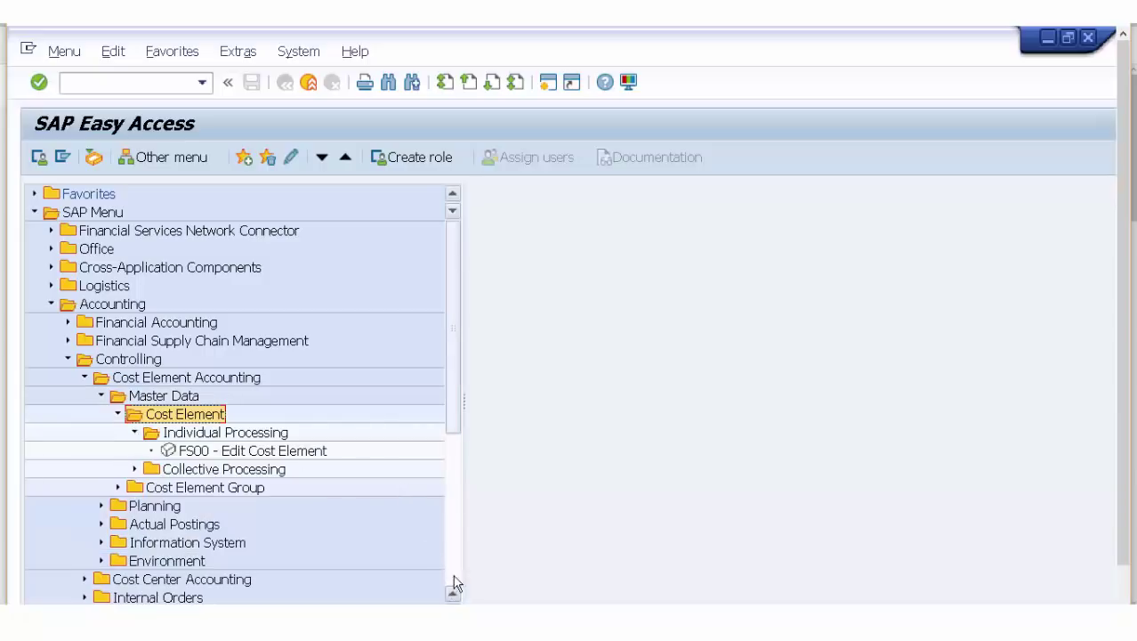
pyautogui.scroll(-1, 460, 418)
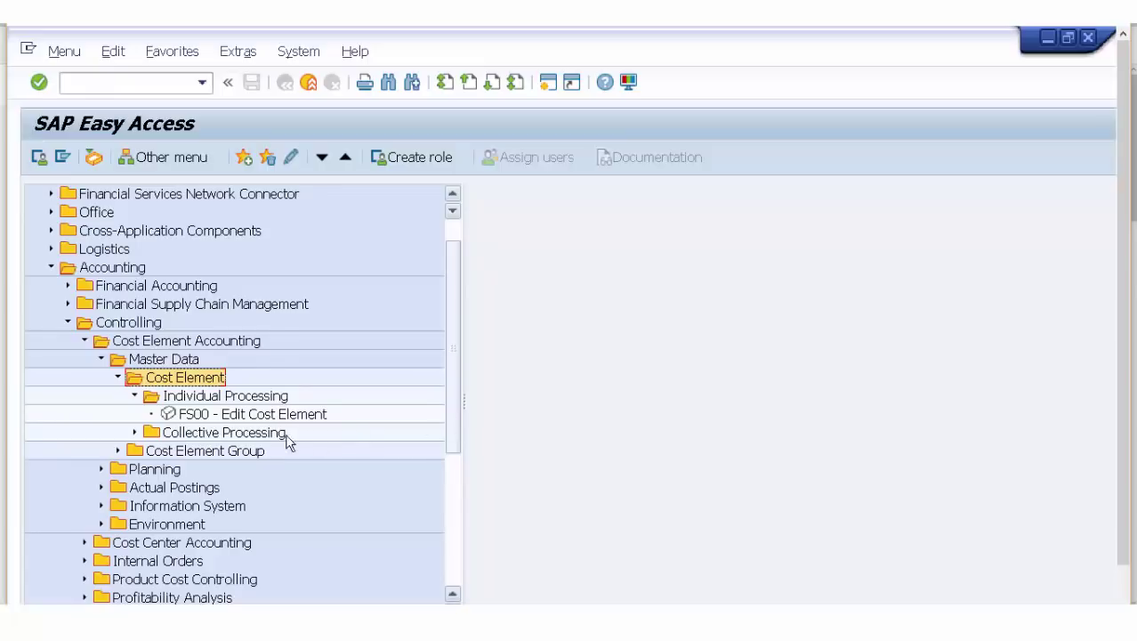
pyautogui.click(209, 419)
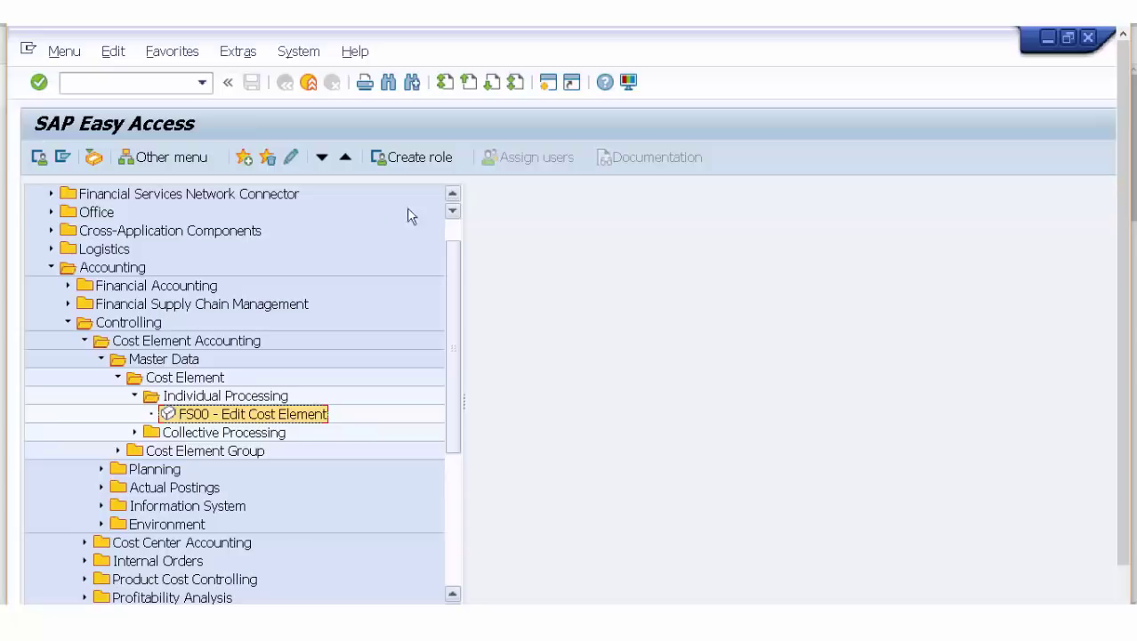
# - Open FS00 - Centrally under Financial Accounting > General Ledger > Master Records > G/L Accounts > Individual Processing
pyautogui.click(68, 286)
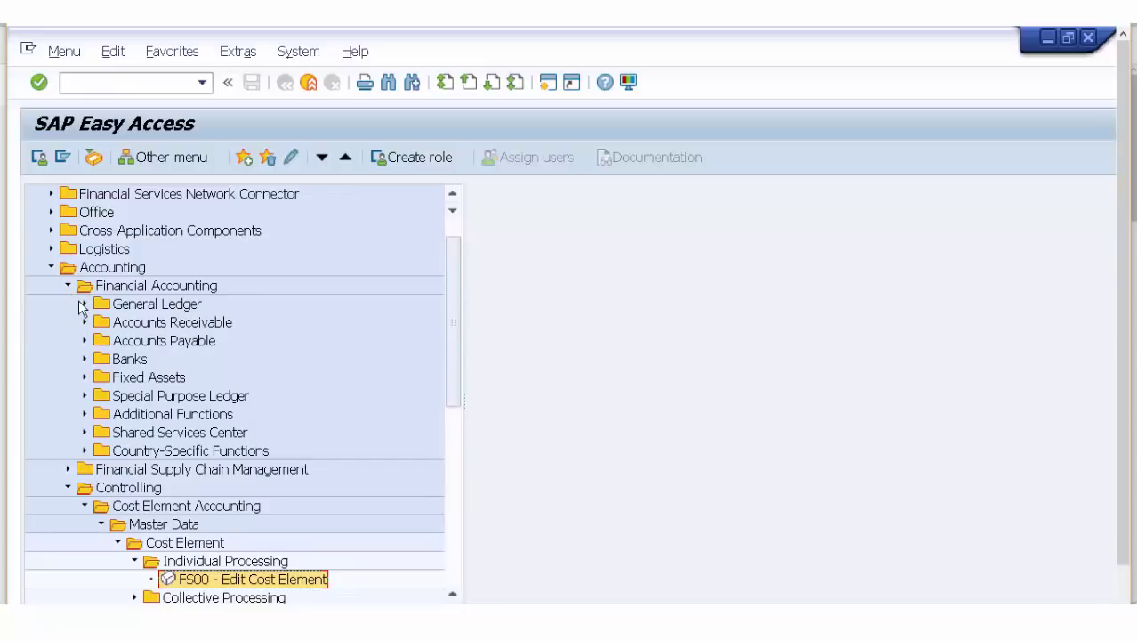
pyautogui.click(84, 304)
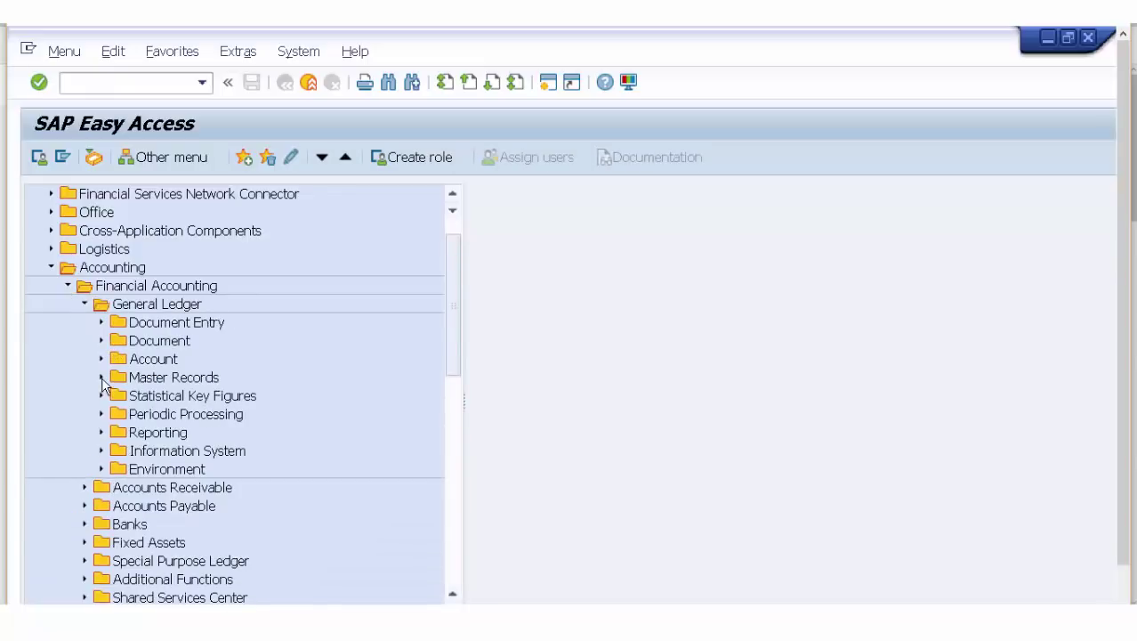
pyautogui.click(101, 359)
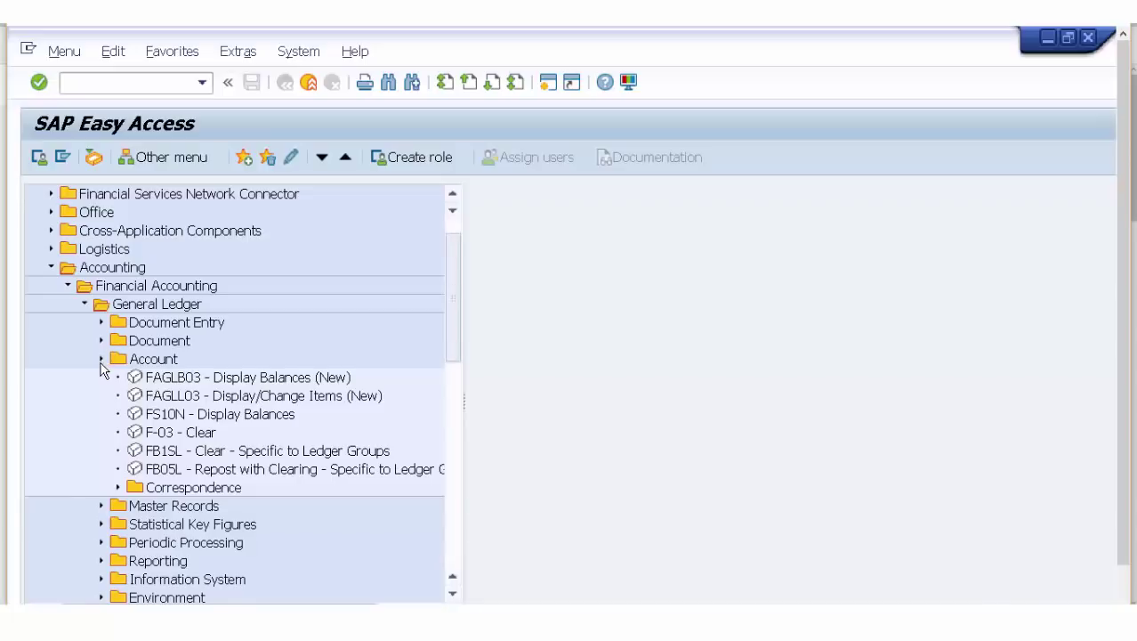
pyautogui.click(101, 359)
pyautogui.click(101, 377)
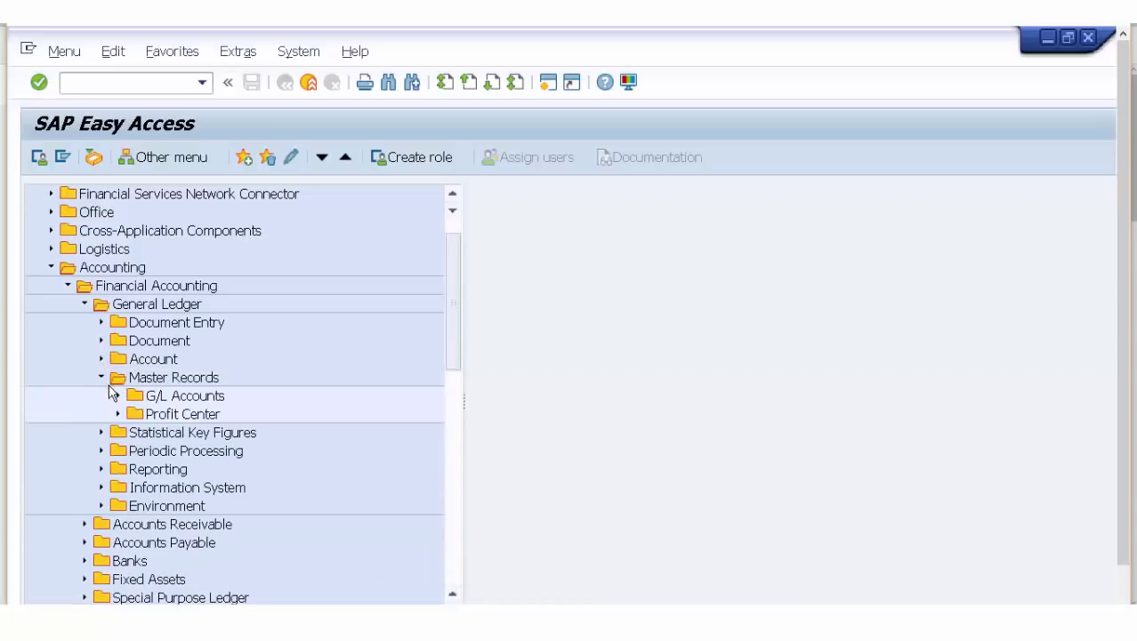
pyautogui.click(118, 396)
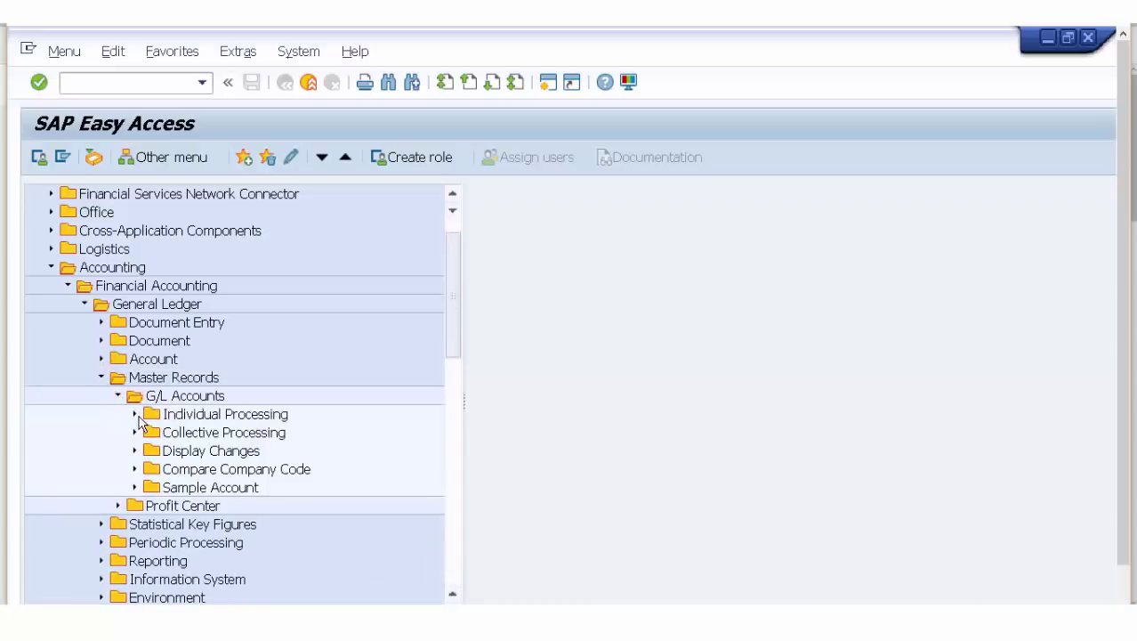
pyautogui.click(135, 414)
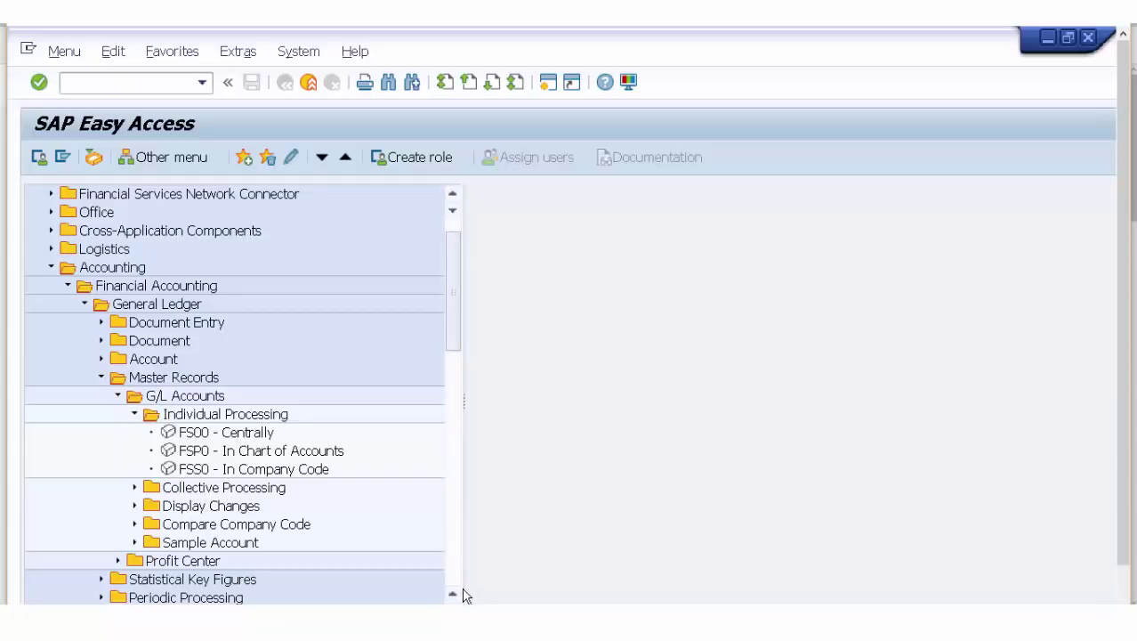
pyautogui.moveTo(457, 336); pyautogui.dragTo(454, 346)
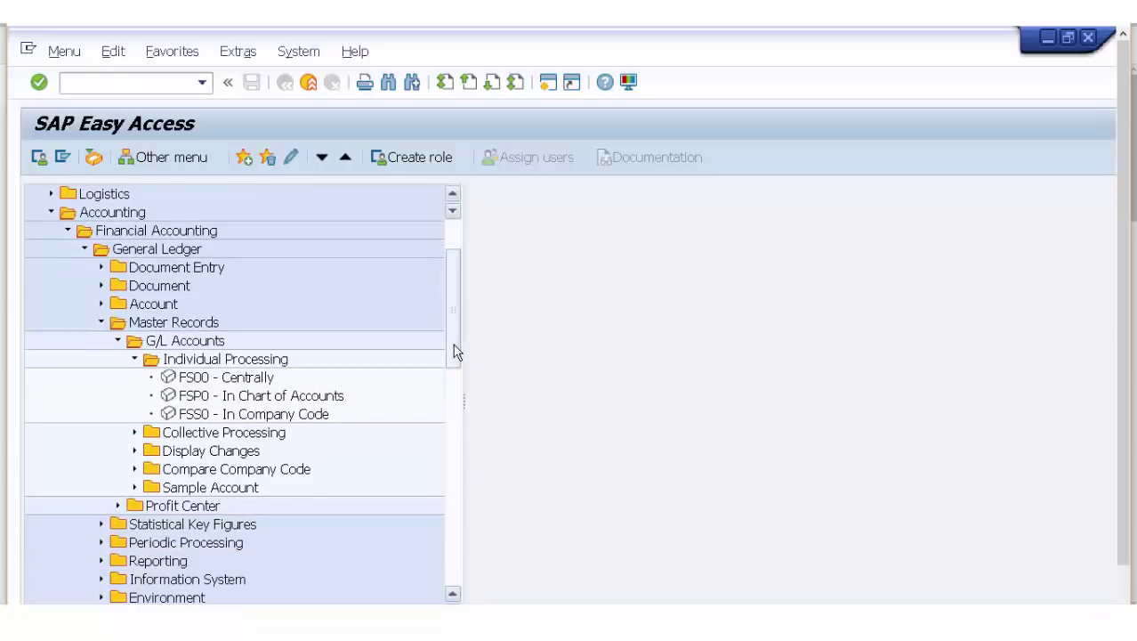
pyautogui.doubleClick(197, 385)
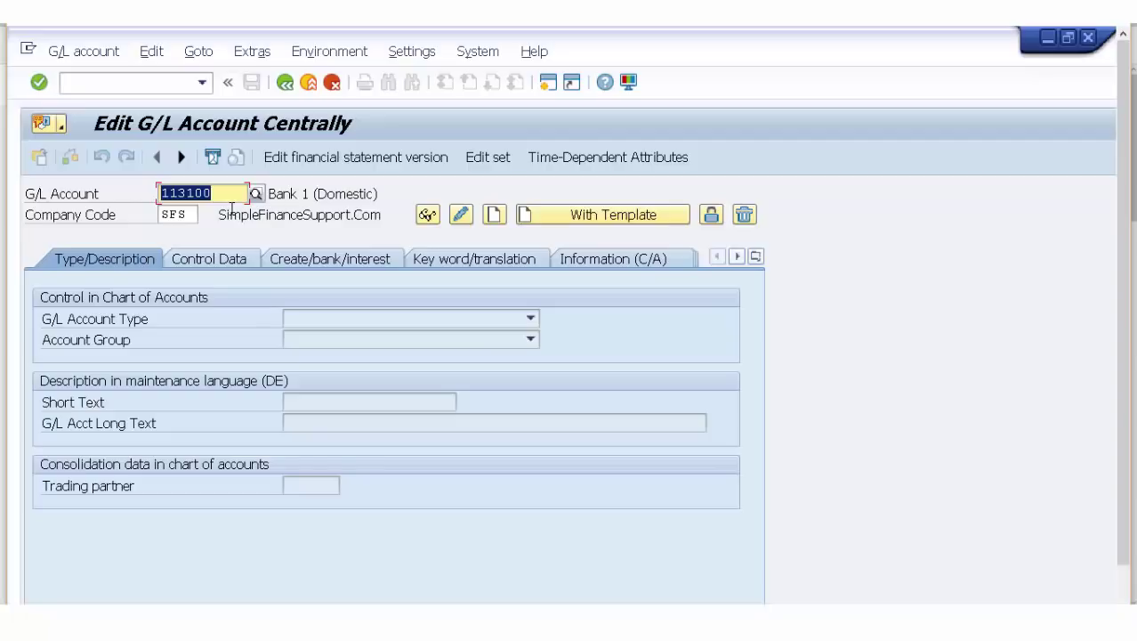
# - Clear the G/L account, search accounts by the long text *employ*, and display the Employer expenses account
pyautogui.press('BackSpace')
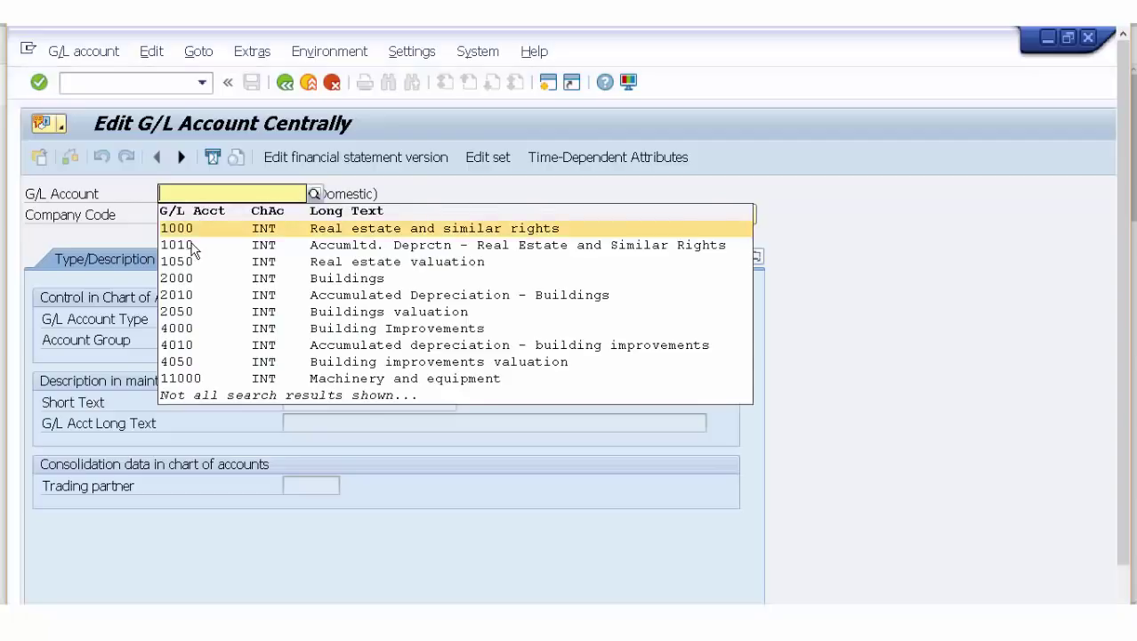
pyautogui.write('4')
pyautogui.press('BackSpace')
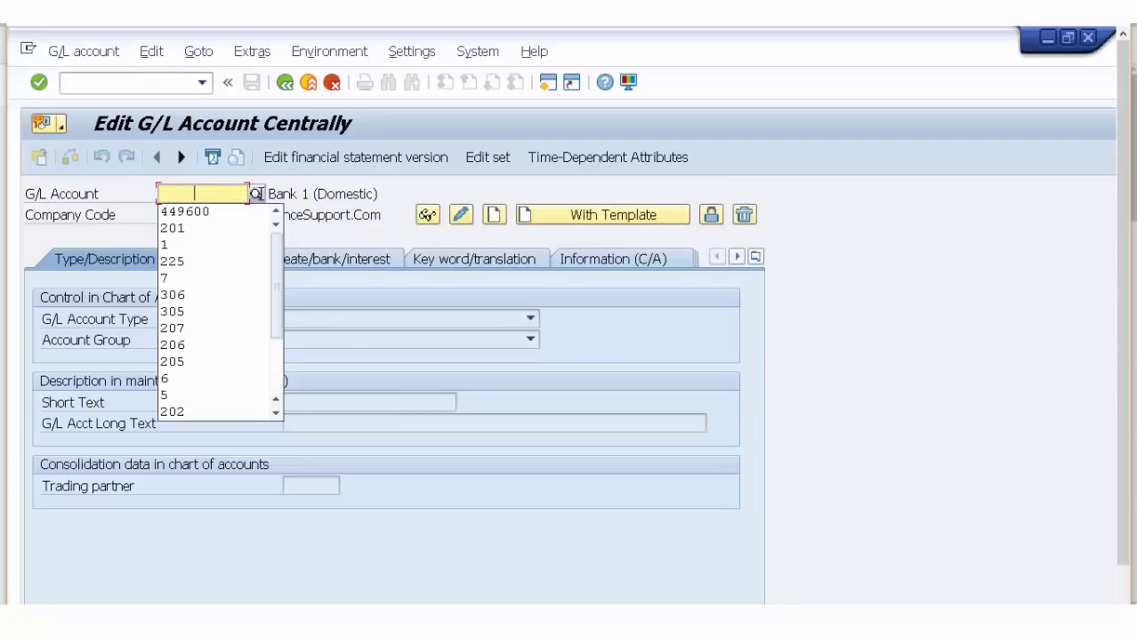
pyautogui.click(255, 203)
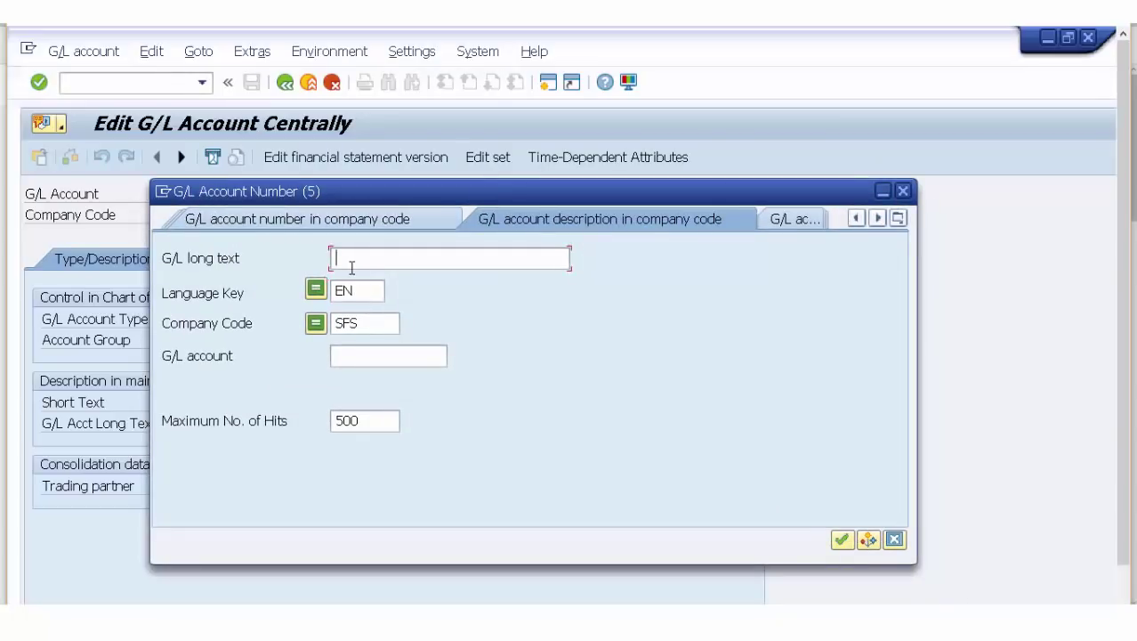
pyautogui.write('*employe')
pyautogui.press('BackSpace')
pyautogui.write('*')
pyautogui.press('Return')
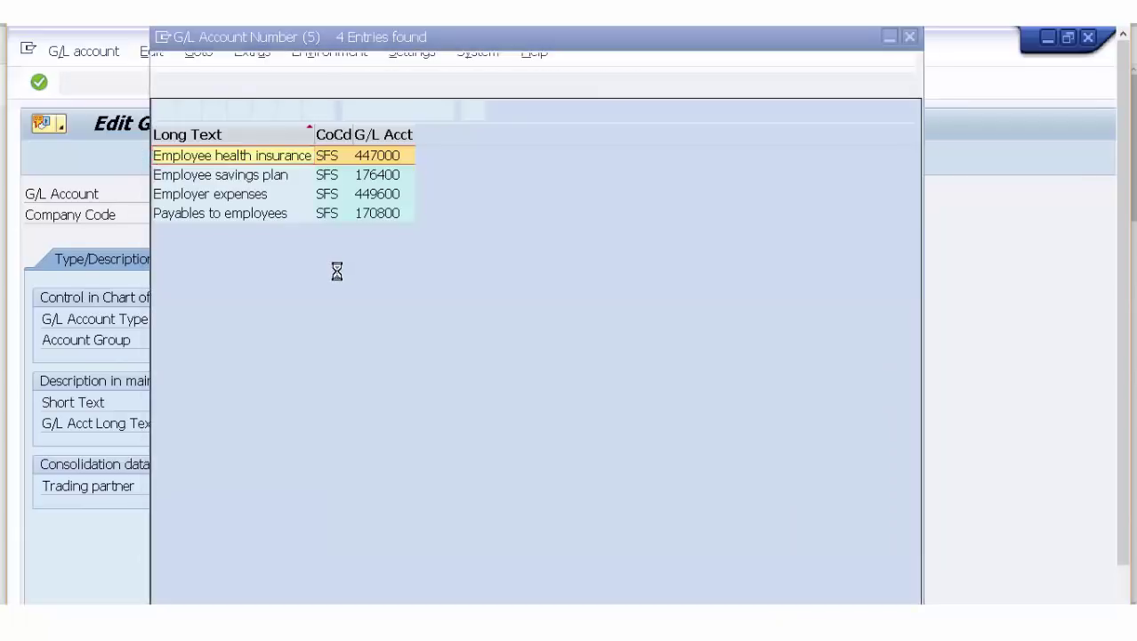
pyautogui.doubleClick(246, 196)
pyautogui.press('Return')
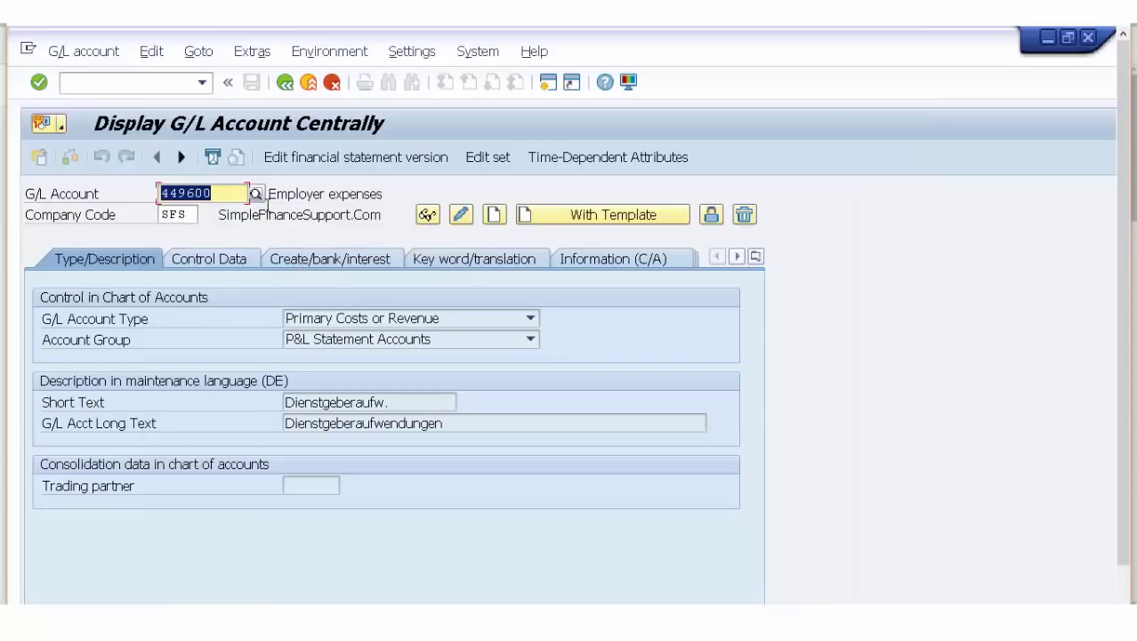
# - Examine the Employer expenses account's available G/L account types and its control data
pyautogui.click(230, 193)
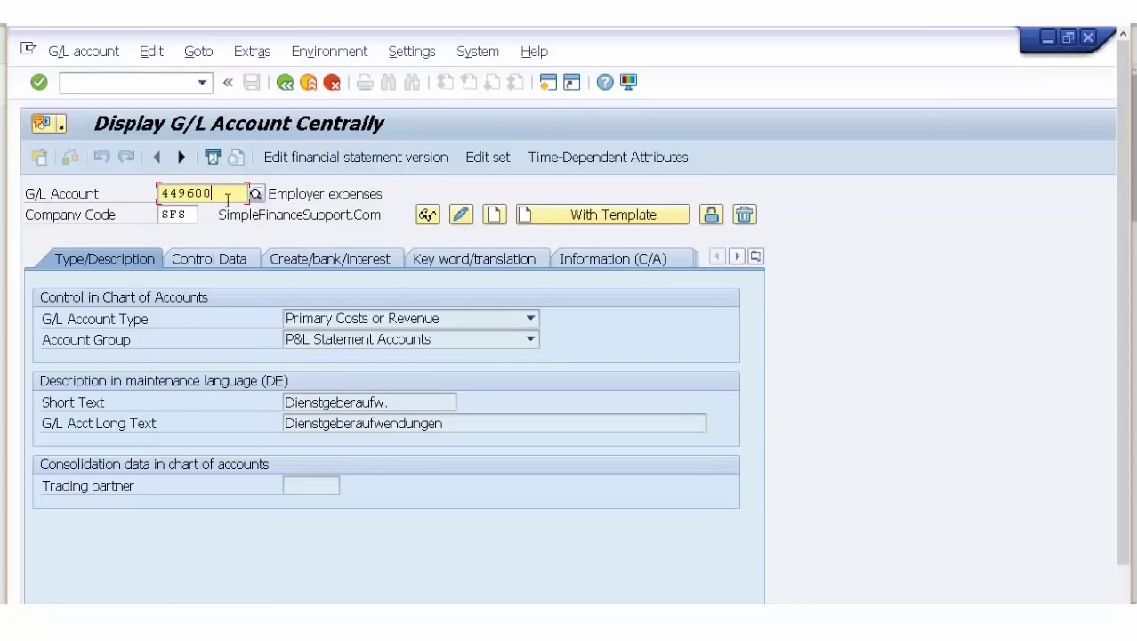
pyautogui.moveTo(220, 194); pyautogui.dragTo(167, 195)
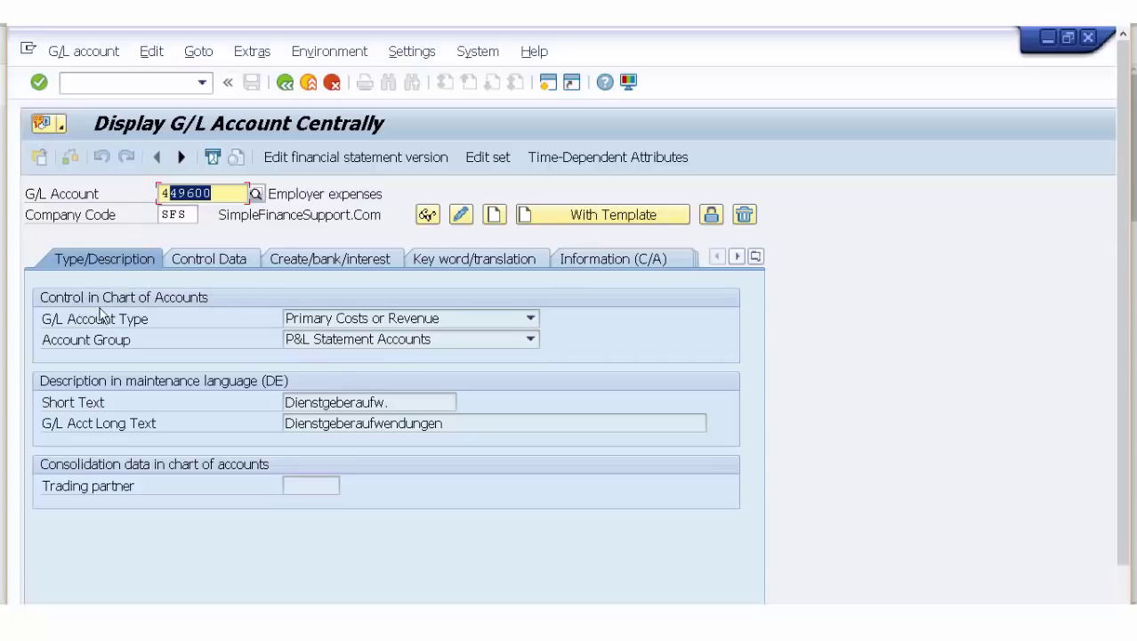
pyautogui.click(301, 318)
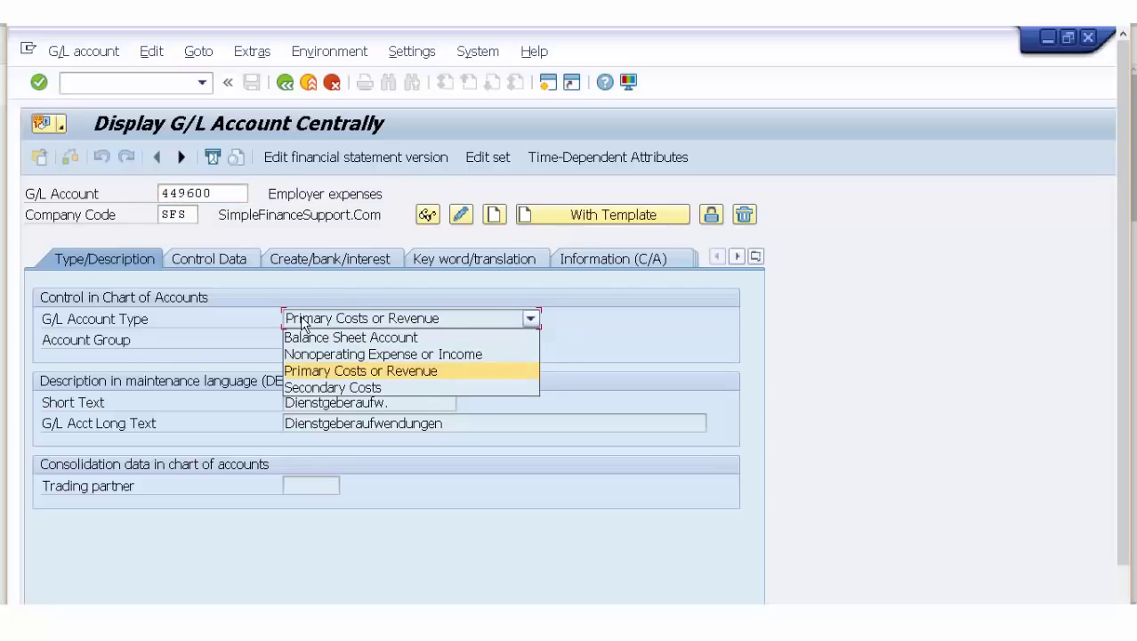
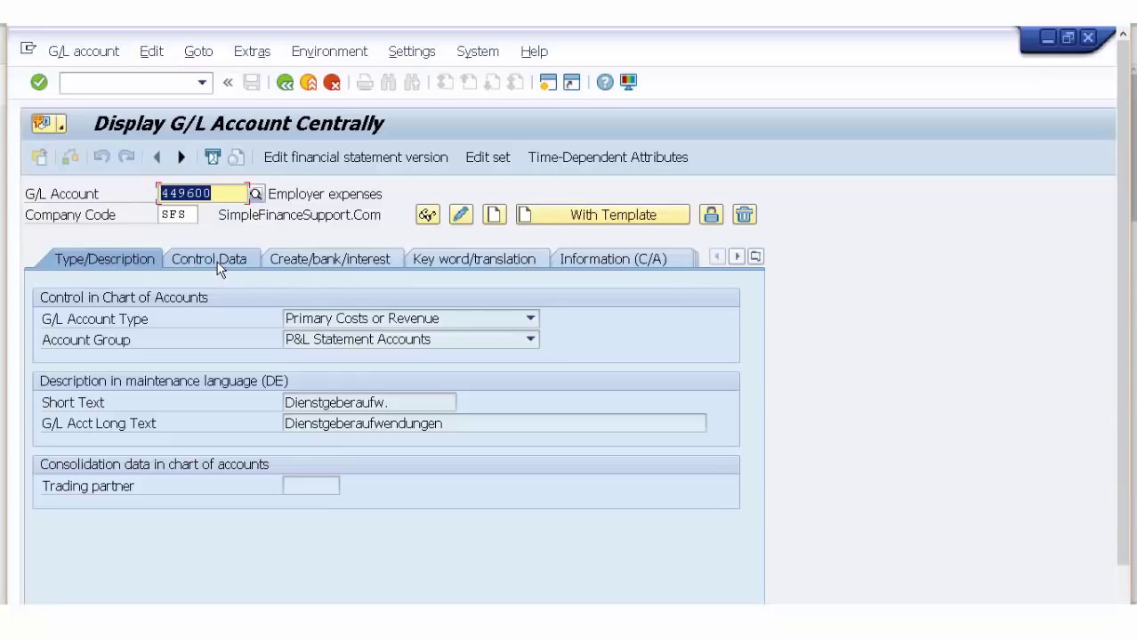
pyautogui.click(213, 260)
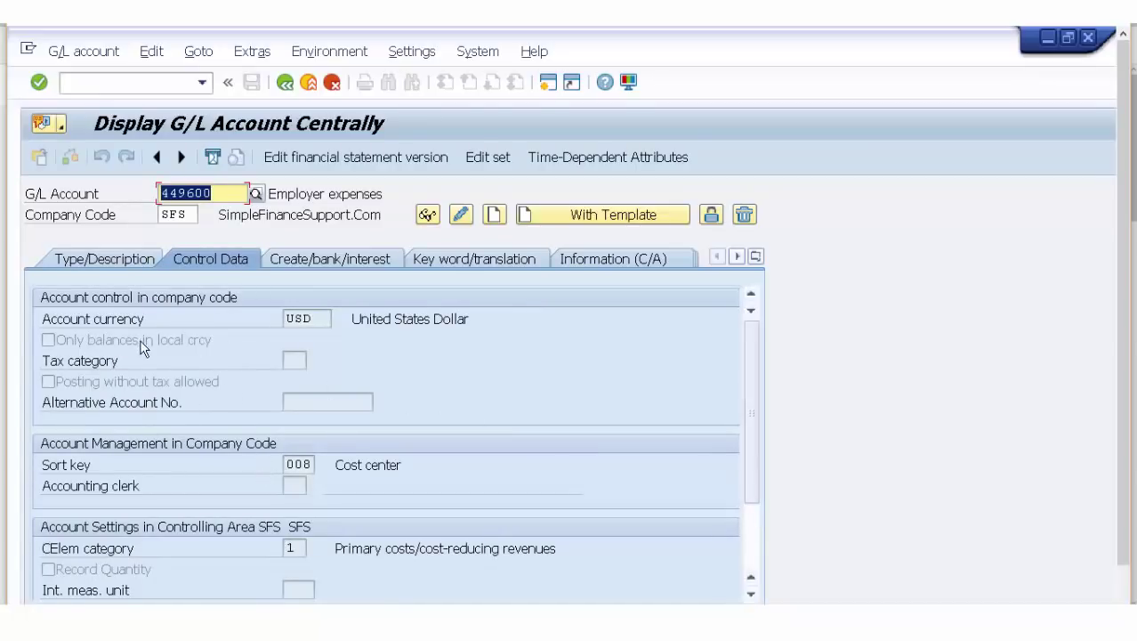
# - Examine the cost element category in the Employer expenses account's controlling area settings
pyautogui.click(752, 598)
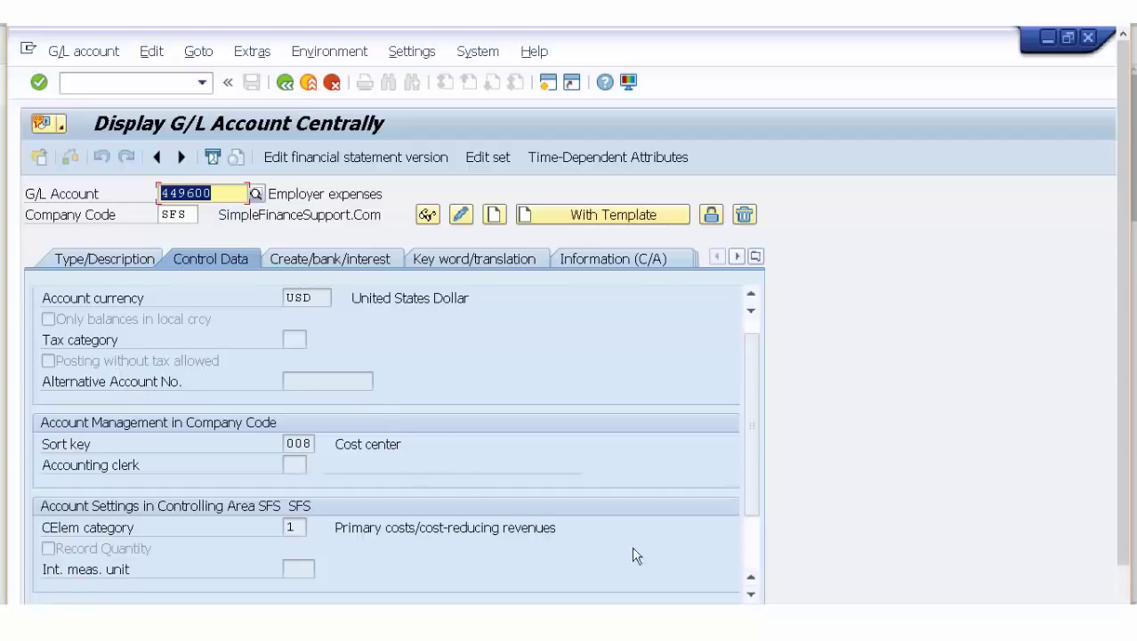
pyautogui.click(751, 594)
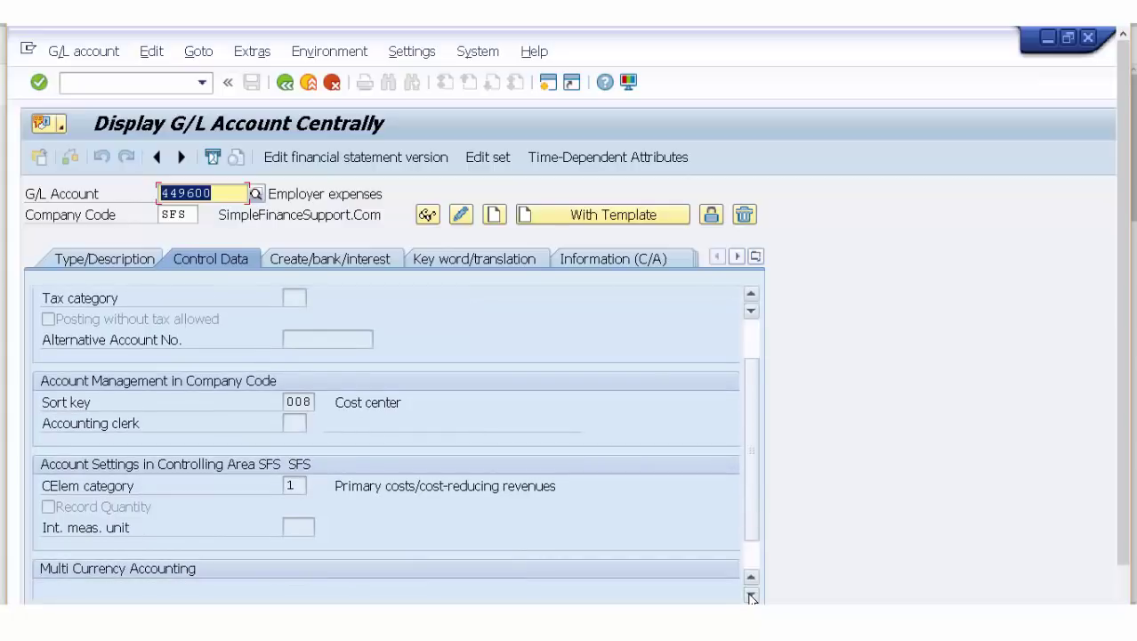
pyautogui.click(751, 594)
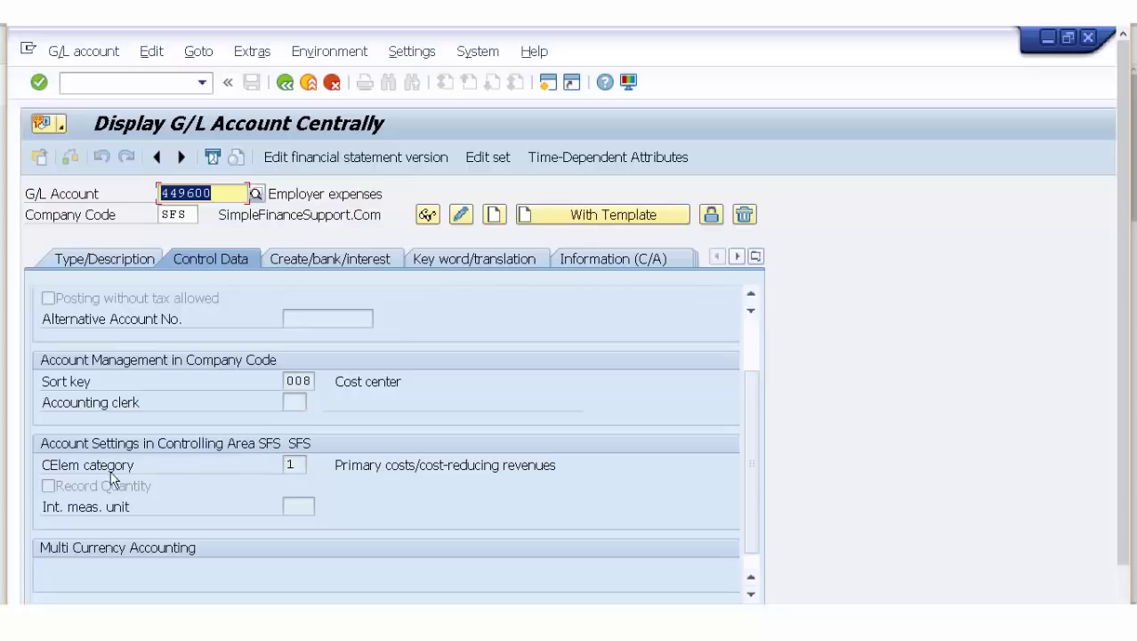
pyautogui.click(304, 466)
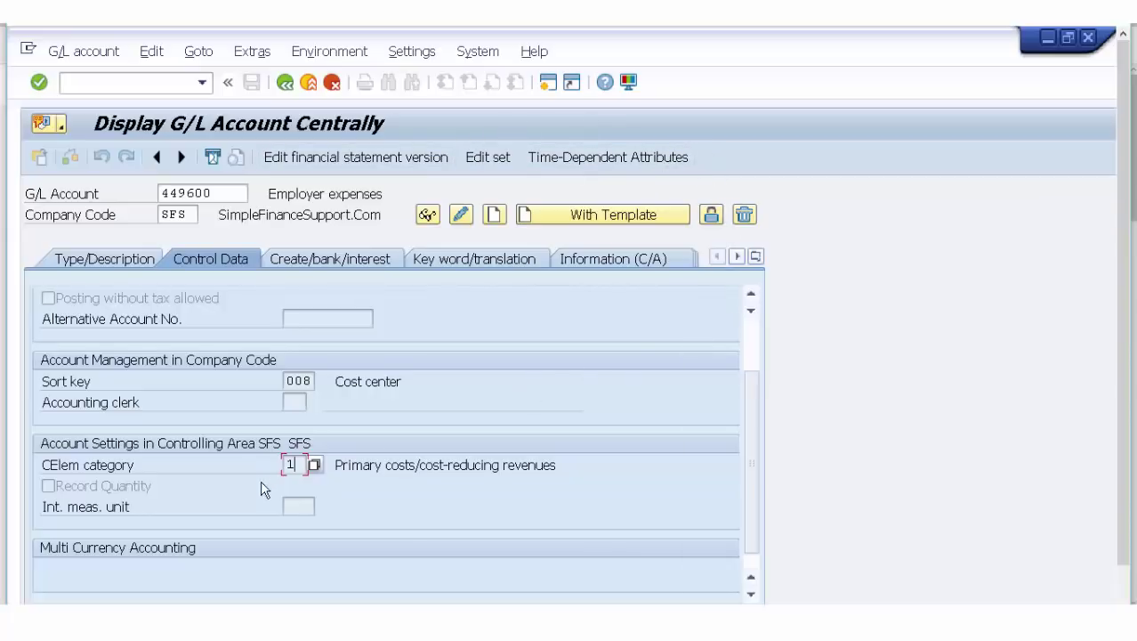
pyautogui.scroll(-1, 747, 459)
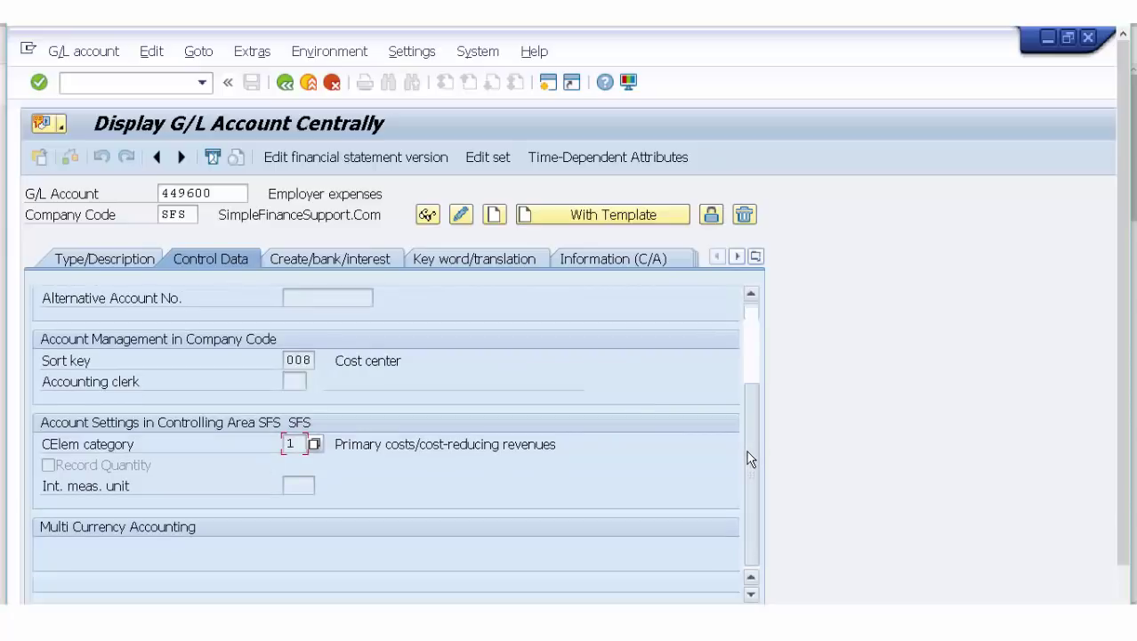
pyautogui.moveTo(747, 459); pyautogui.dragTo(752, 422)
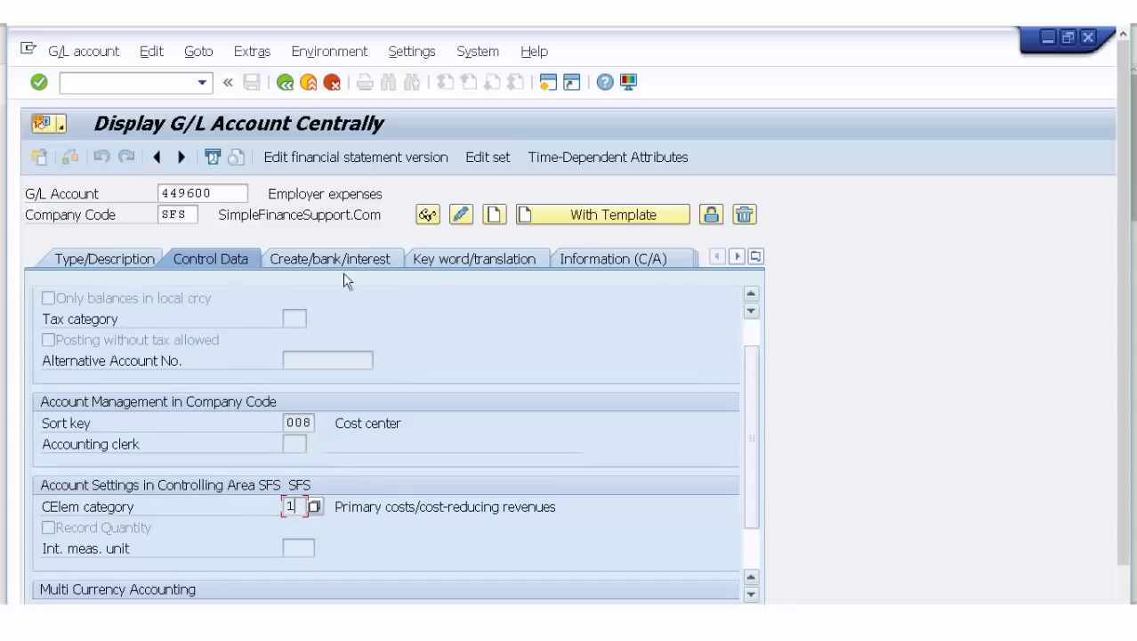
# - Inspect the additional account assignments of the account's field status group G004 and return to the account display
pyautogui.click(298, 258)
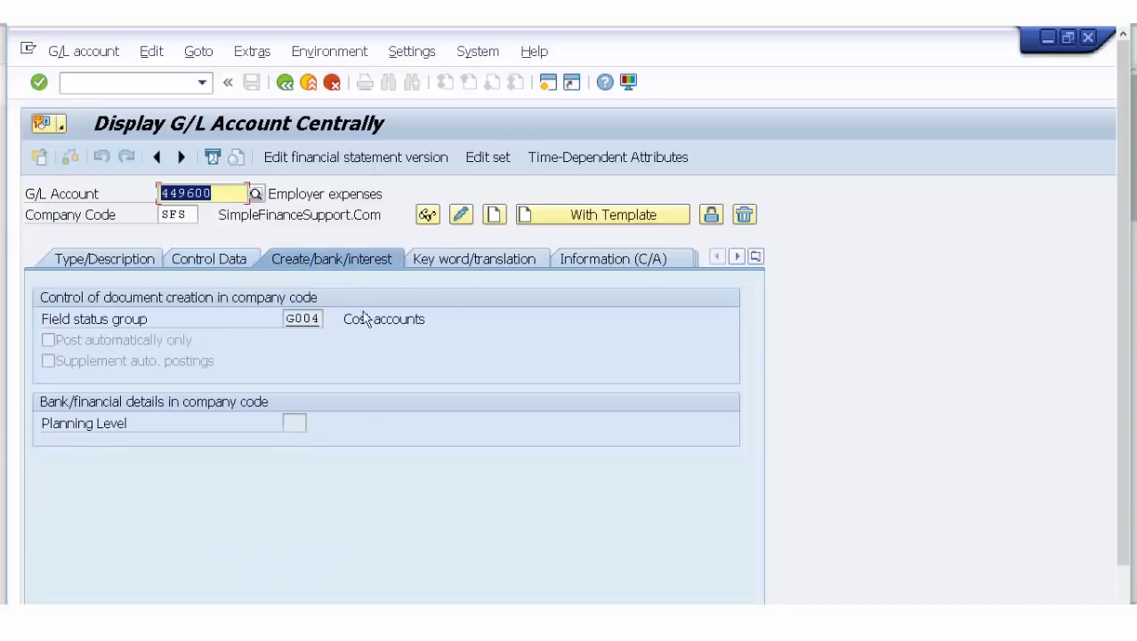
pyautogui.doubleClick(299, 318)
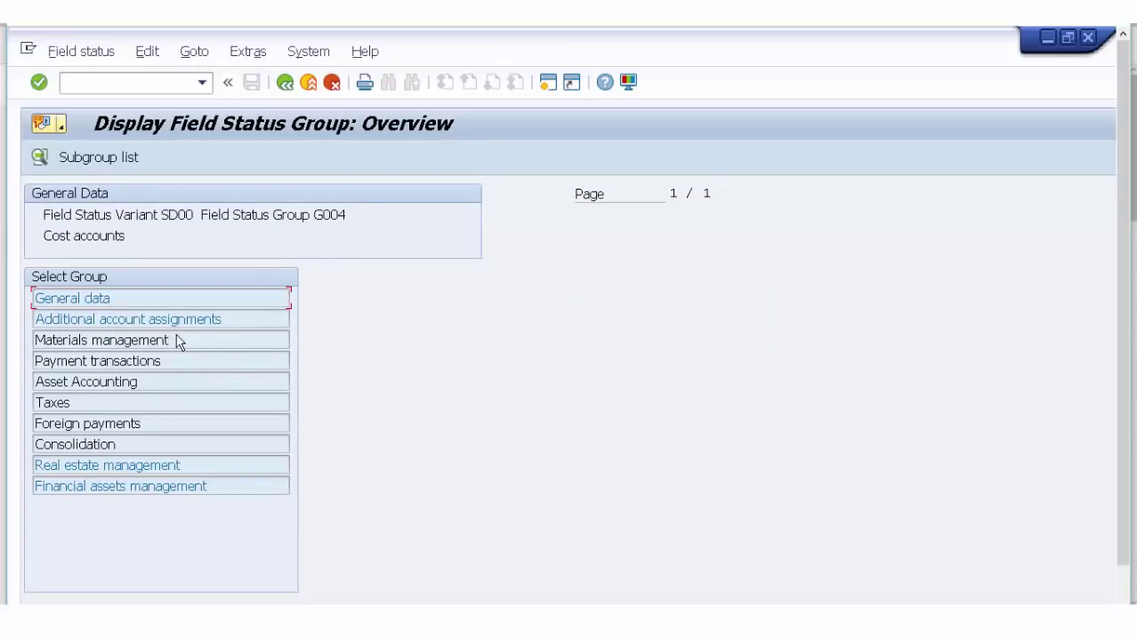
pyautogui.doubleClick(178, 320)
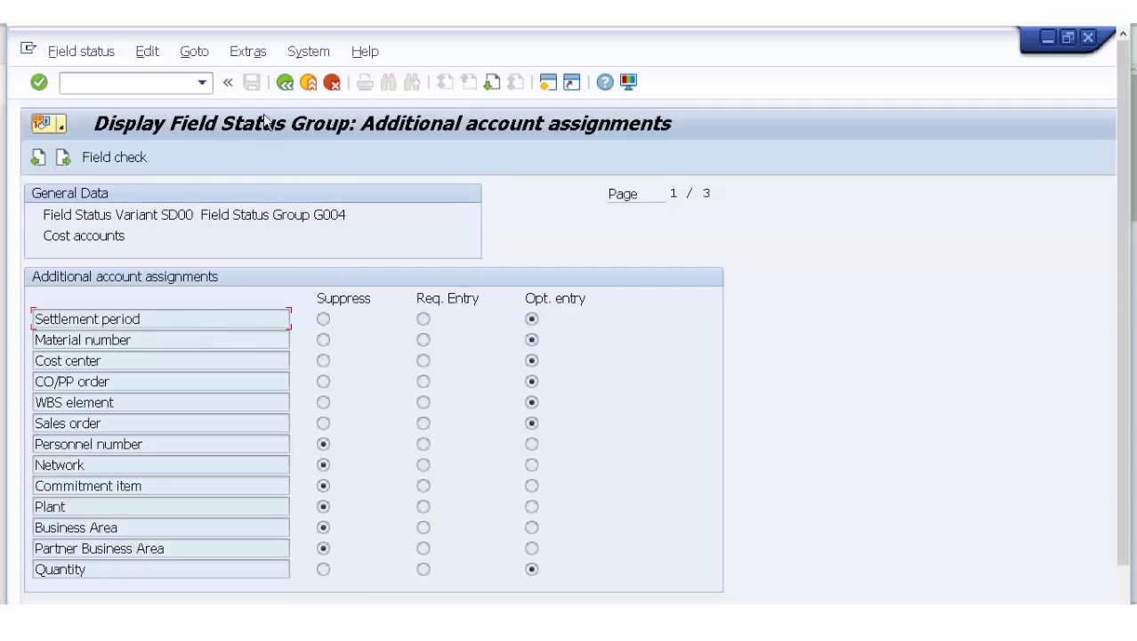
pyautogui.click(285, 82)
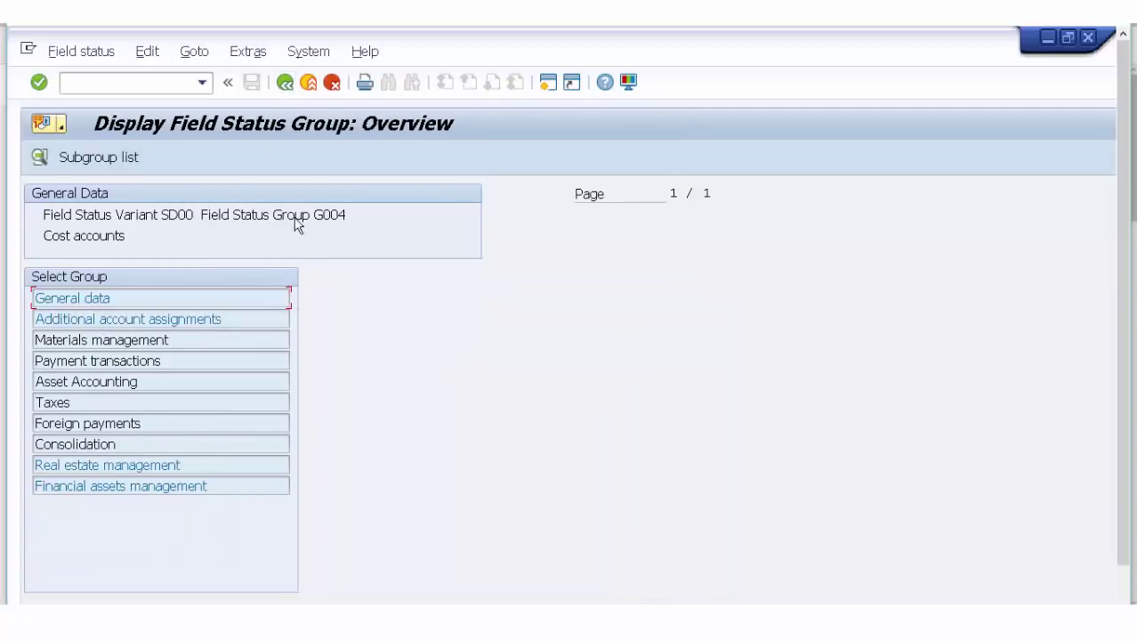
pyautogui.click(285, 82)
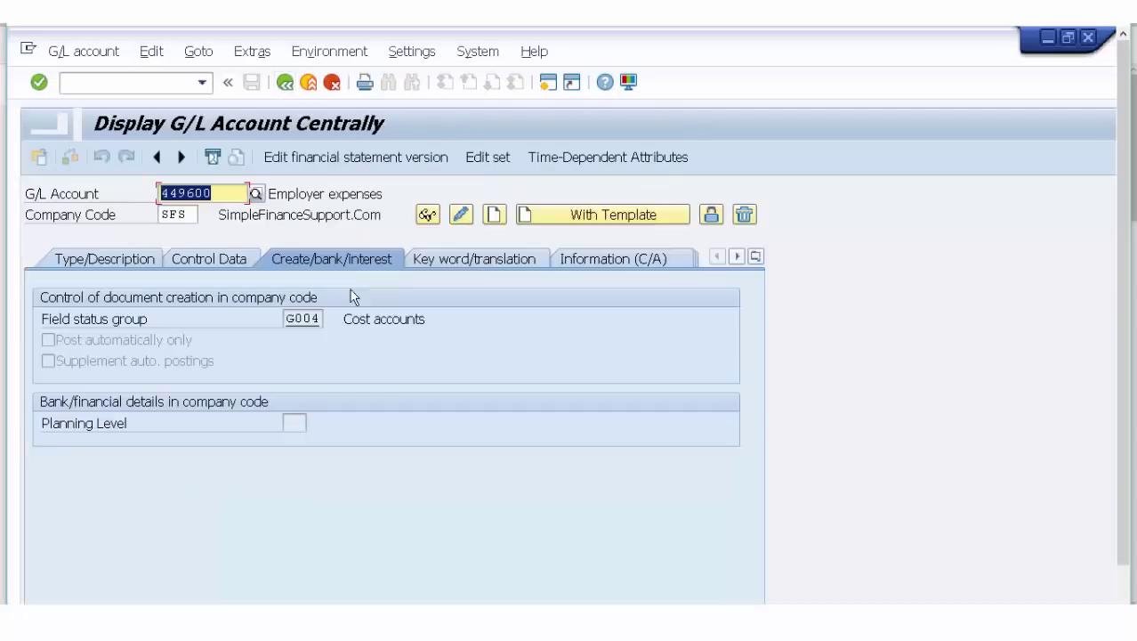
# - Review the account's keywords and translations, chart-of-accounts information and type/description data, and exit to the SAP Easy Access menu
pyautogui.click(445, 267)
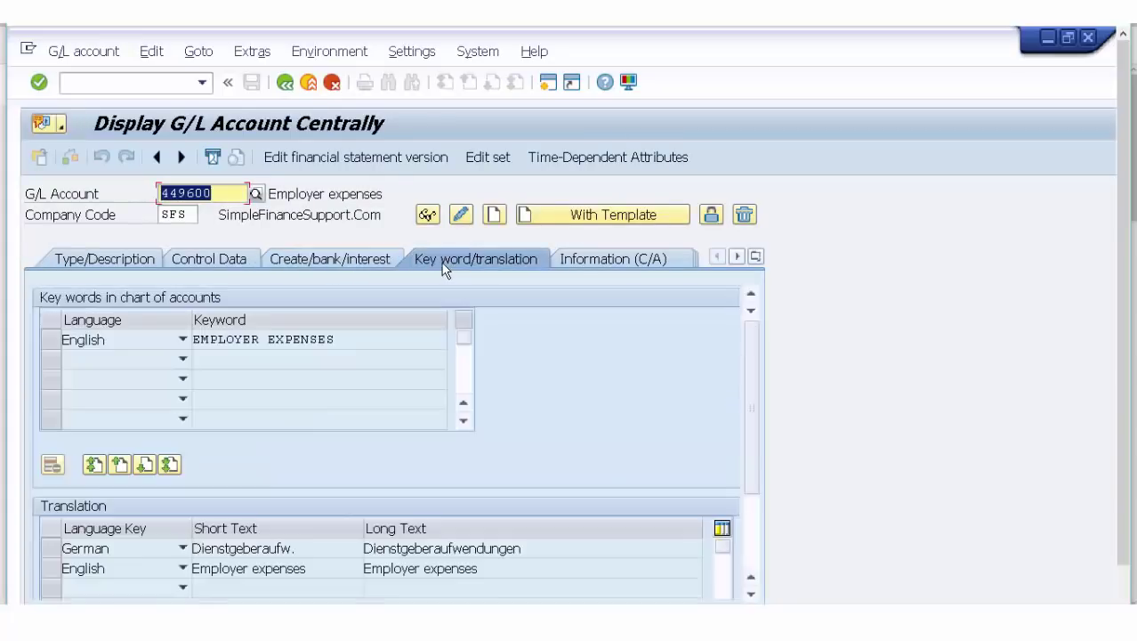
pyautogui.click(583, 259)
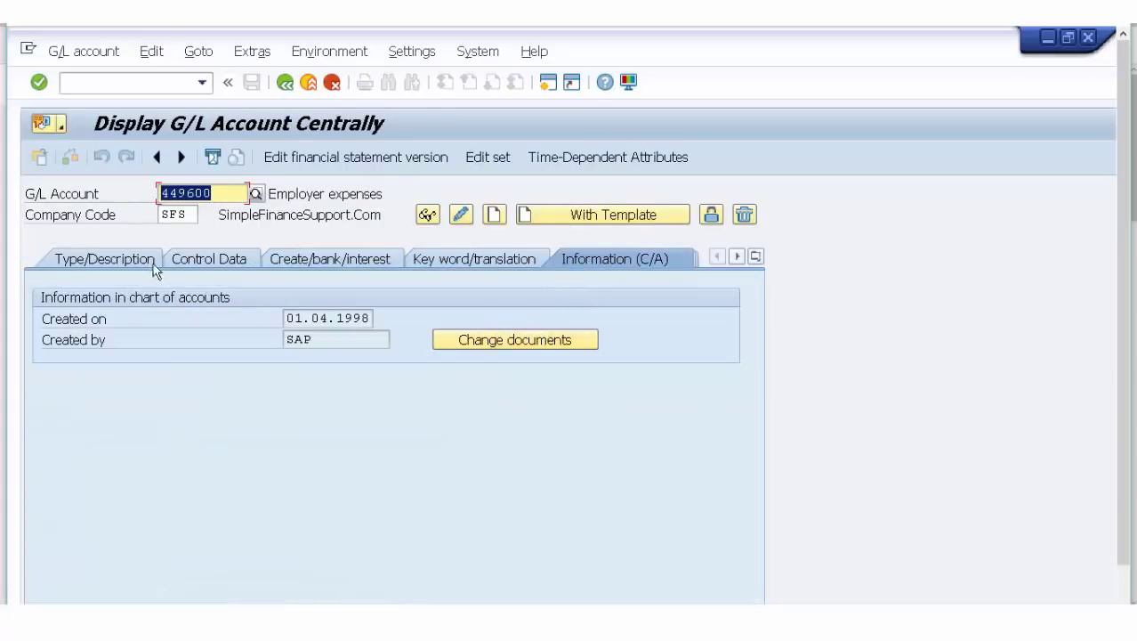
pyautogui.click(82, 260)
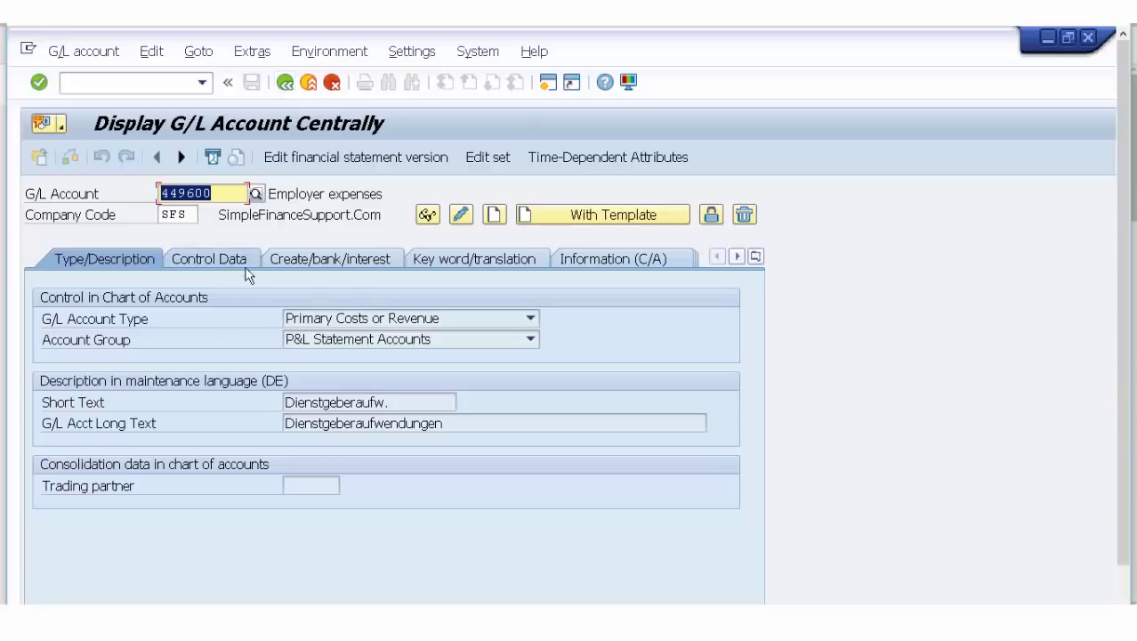
pyautogui.click(285, 84)
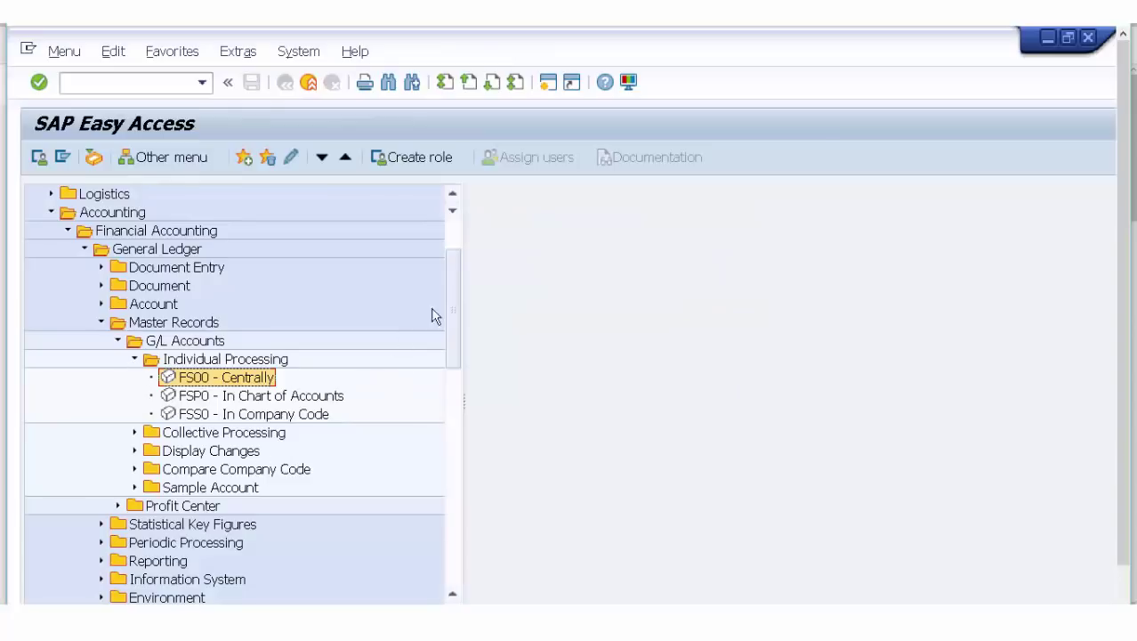
# - Collapse the Financial Accounting branch and the Cost Element Accounting branch under Controlling in the menu tree
pyautogui.scroll(-1, 452, 320)
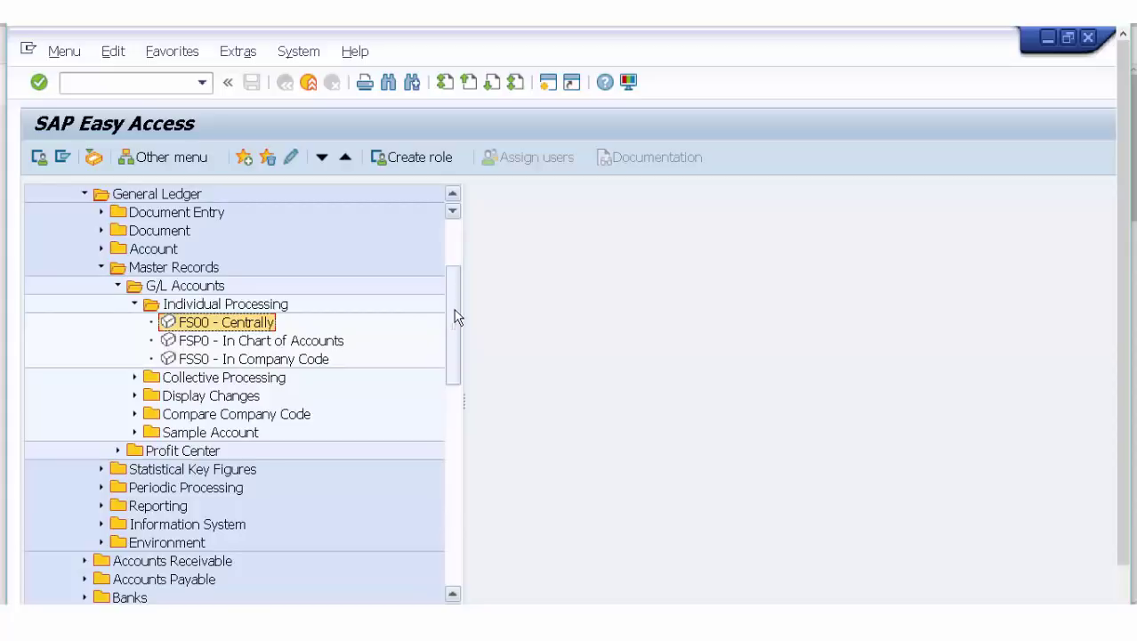
pyautogui.moveTo(456, 313)
pyautogui.mouseDown()
pyautogui.moveTo(459, 292)
pyautogui.moveTo(454, 300)
pyautogui.mouseUp()
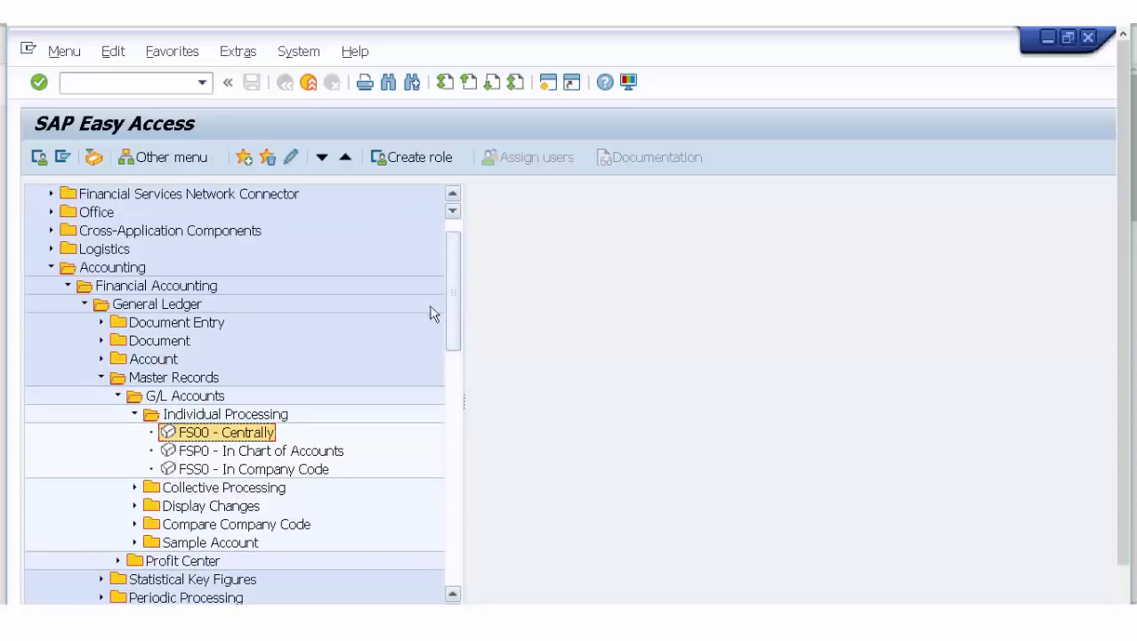
pyautogui.click(115, 397)
pyautogui.click(99, 377)
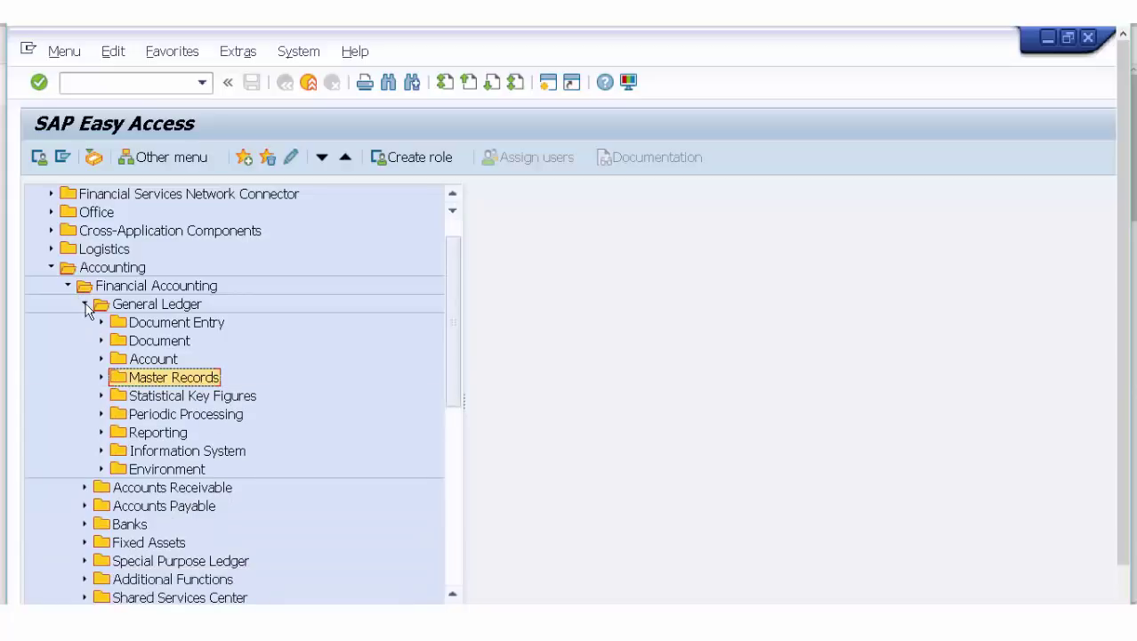
pyautogui.click(85, 304)
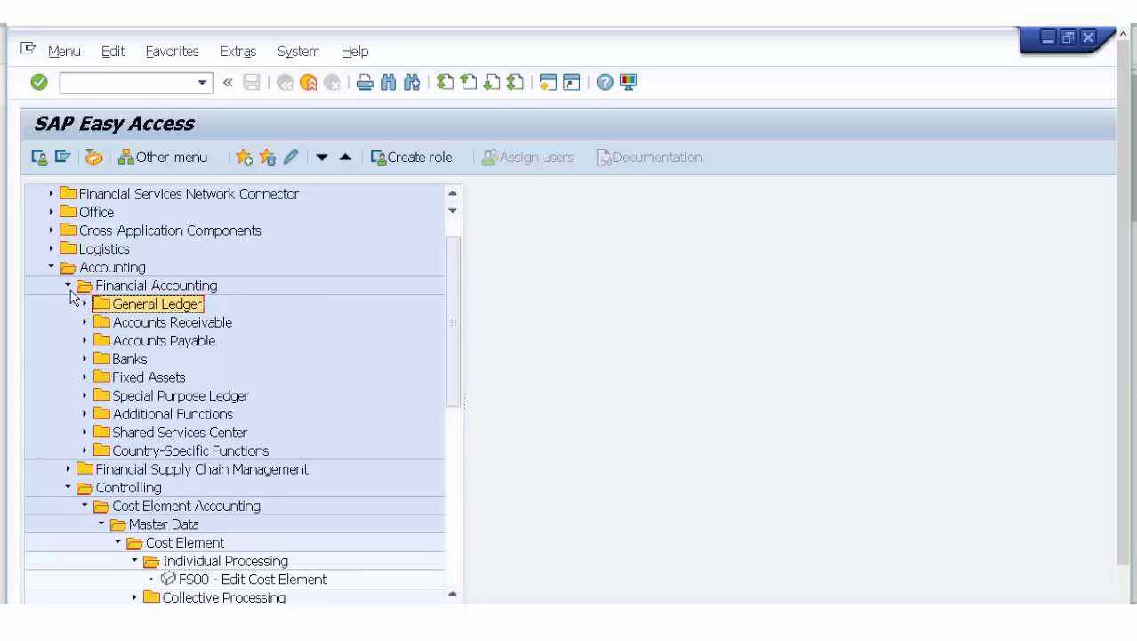
pyautogui.click(68, 287)
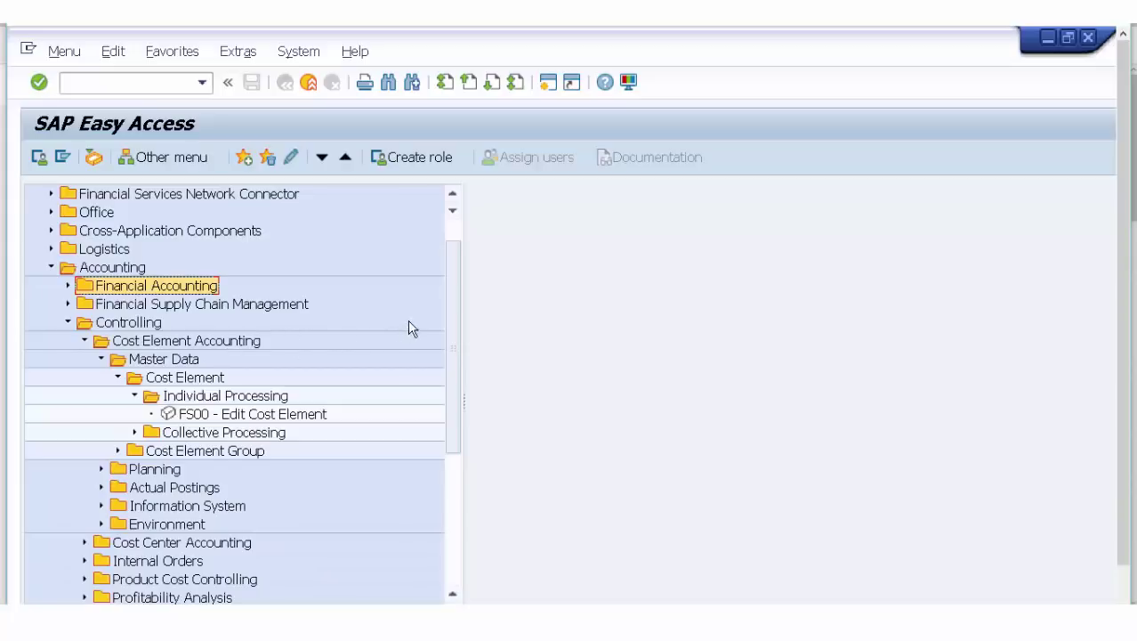
pyautogui.click(101, 360)
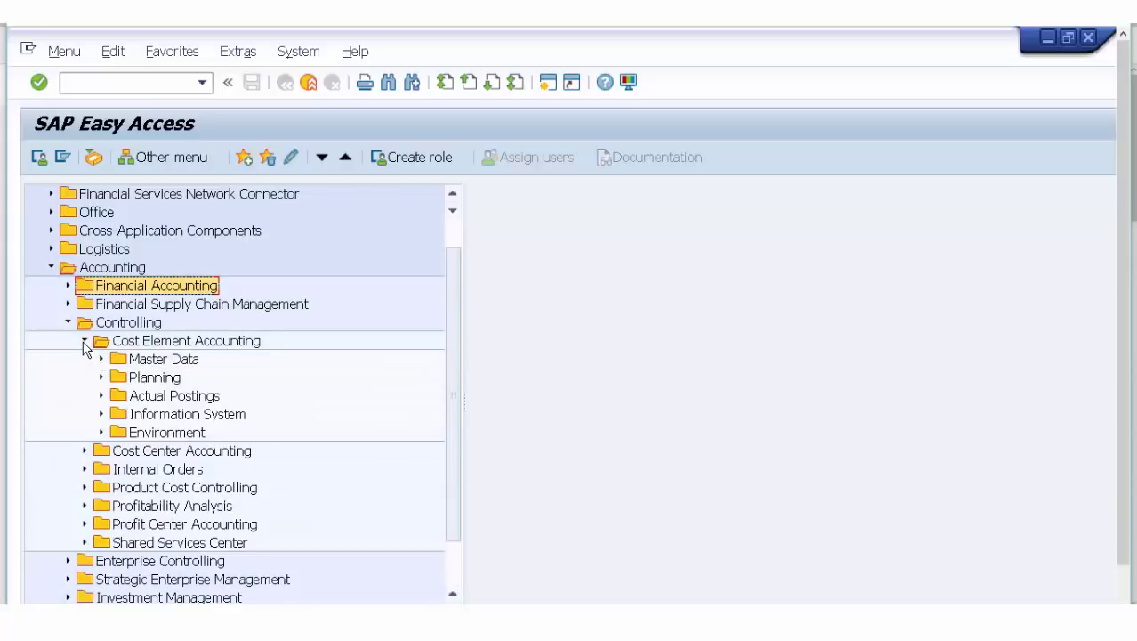
pyautogui.click(84, 341)
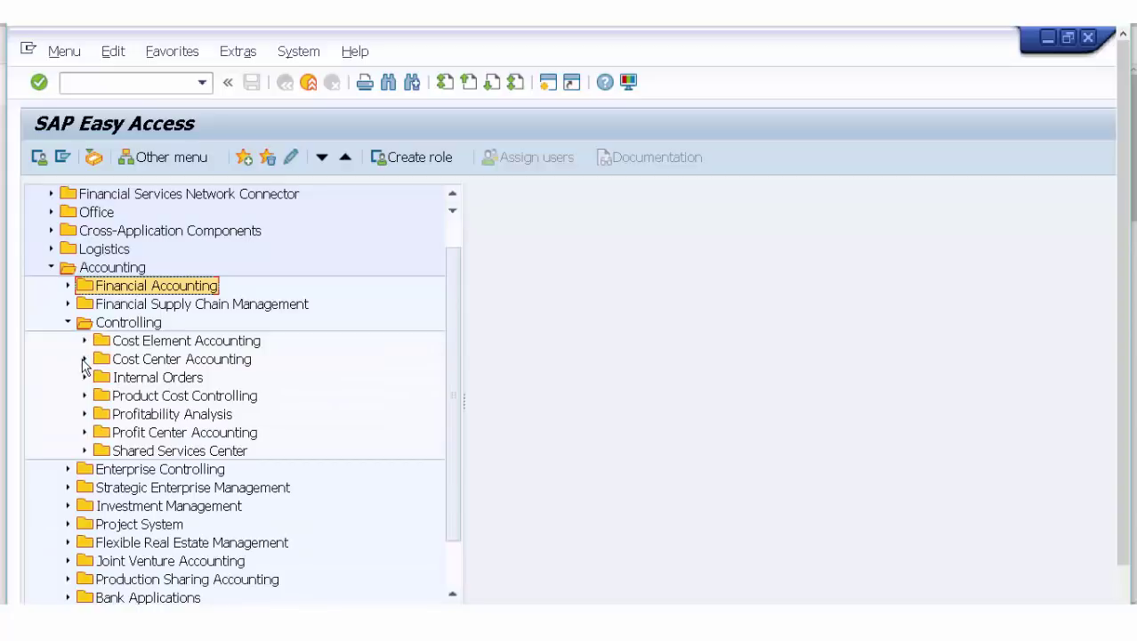
# - Expand Controlling > Cost Center Accounting > Master Data and check the transactions under Cost Element Group
pyautogui.click(84, 360)
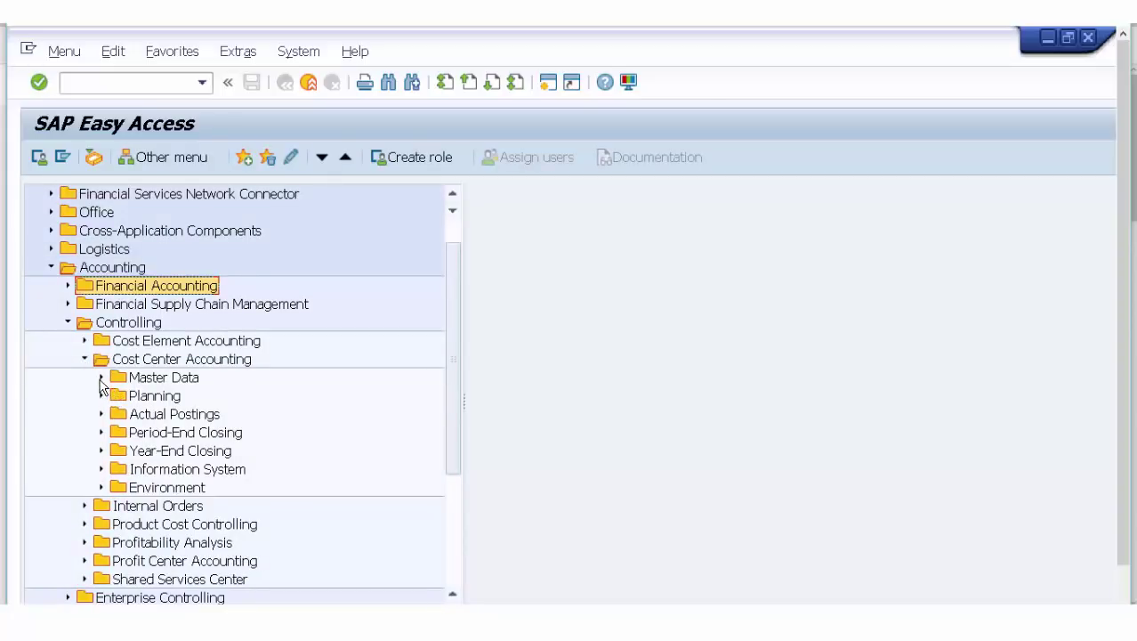
pyautogui.click(101, 378)
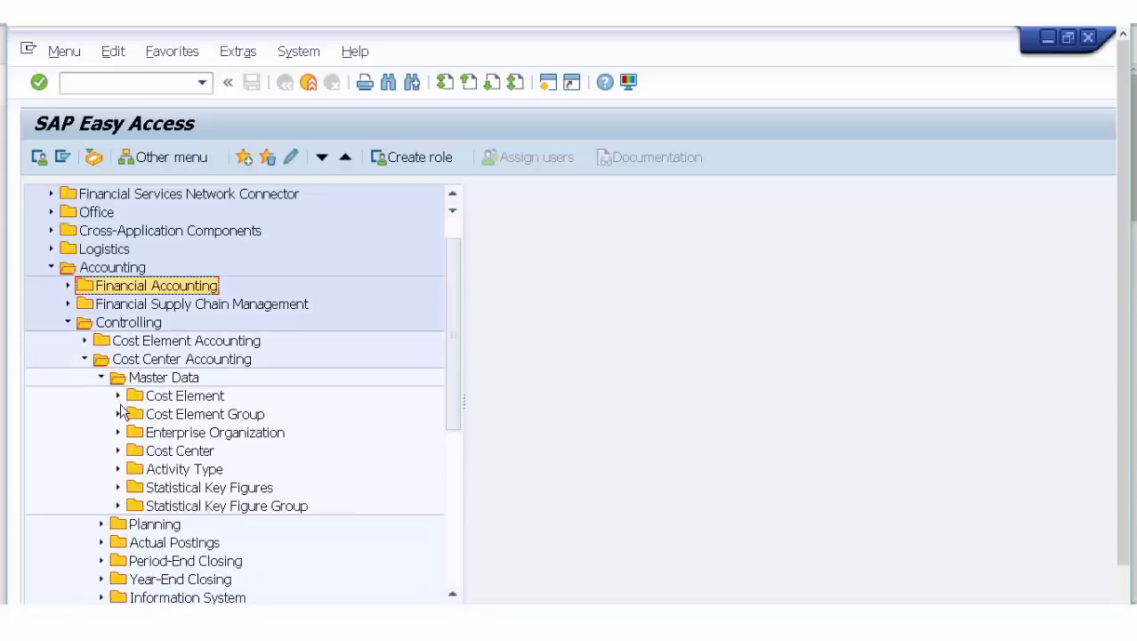
pyautogui.click(169, 397)
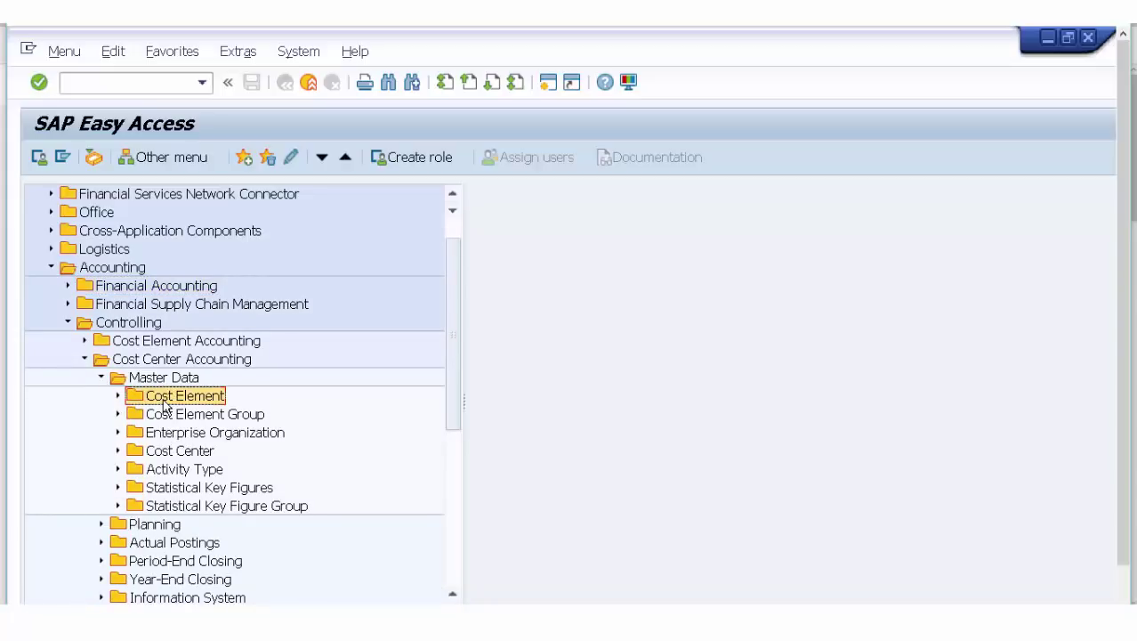
pyautogui.click(118, 414)
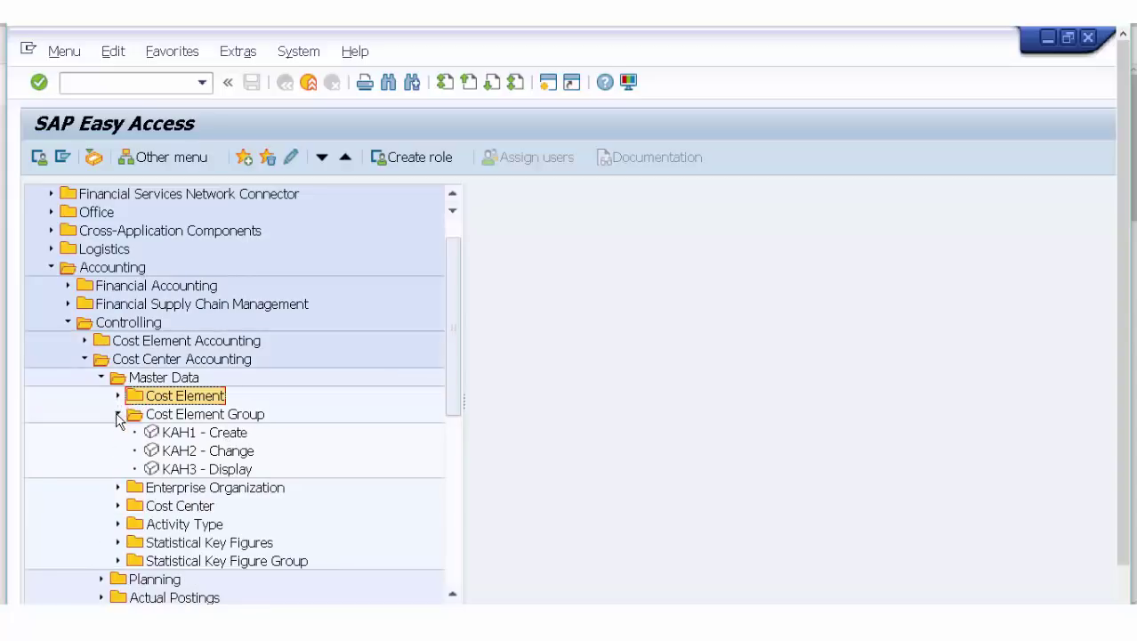
pyautogui.click(118, 417)
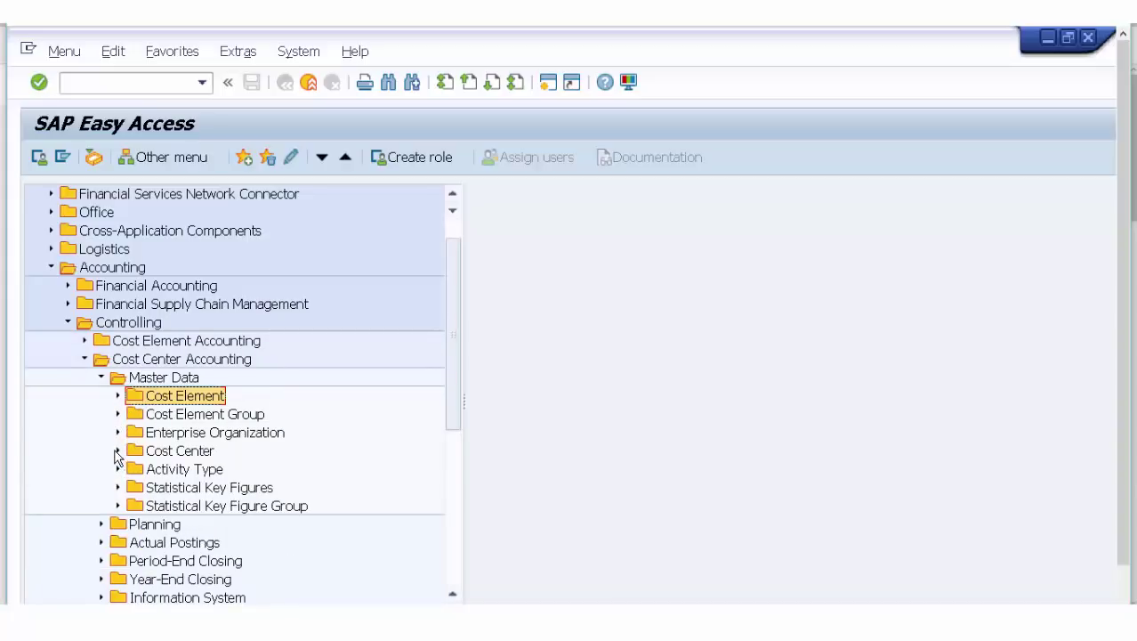
# - Expand Cost Center > Individual Processing, select KS05 - Display Changes, and check the transactions under Collective Processing
pyautogui.click(118, 451)
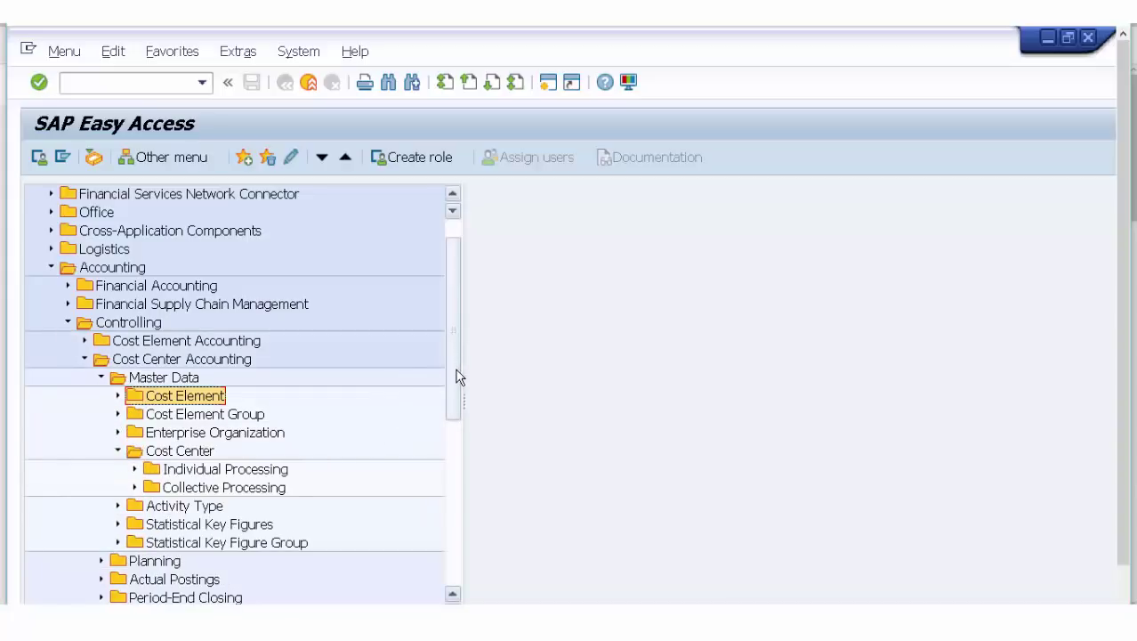
pyautogui.scroll(-1, 457, 377)
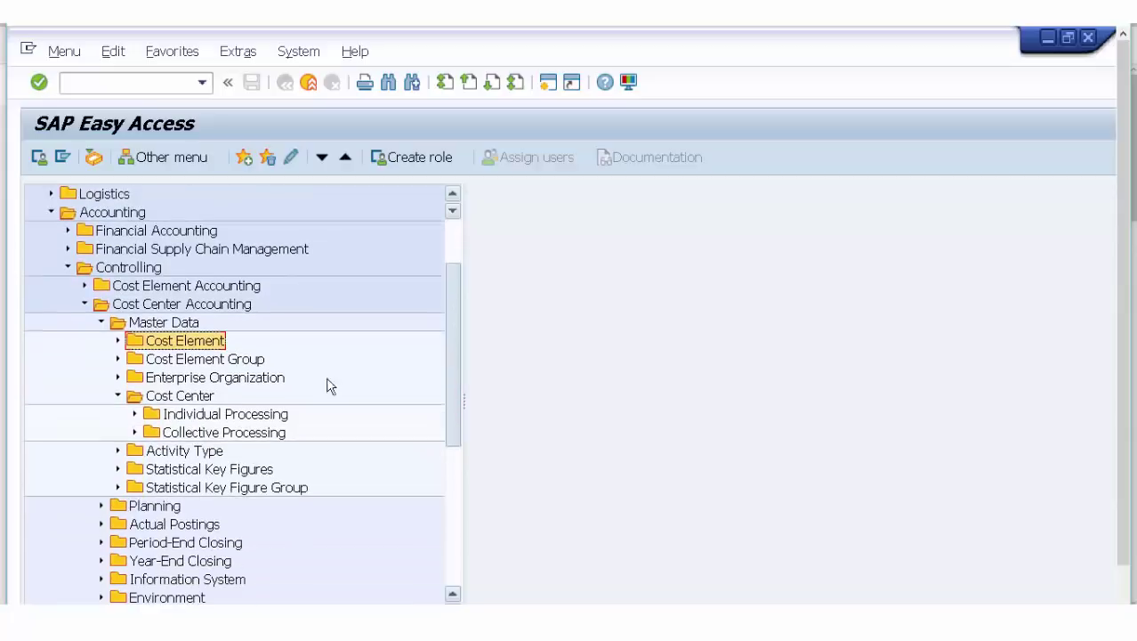
pyautogui.click(135, 414)
pyautogui.click(213, 436)
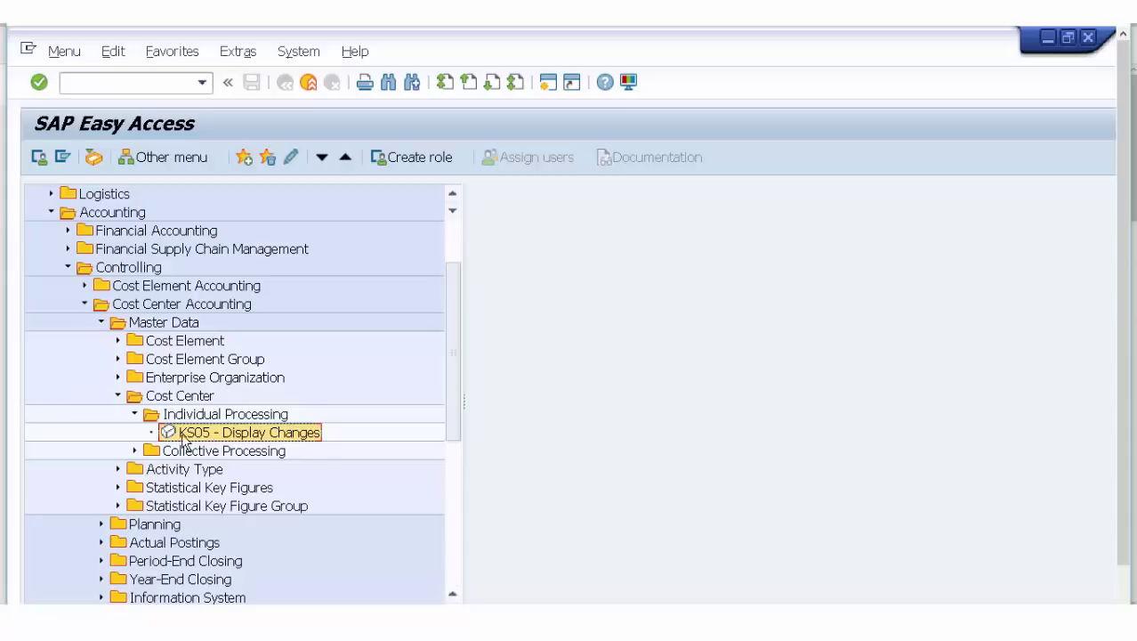
pyautogui.click(134, 450)
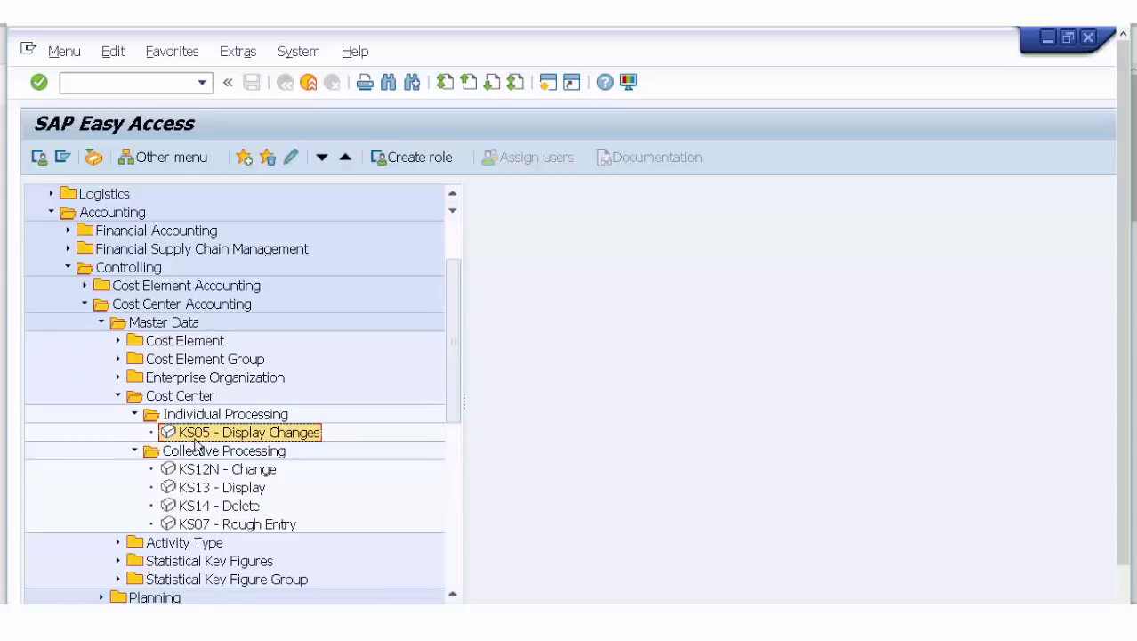
pyautogui.click(134, 451)
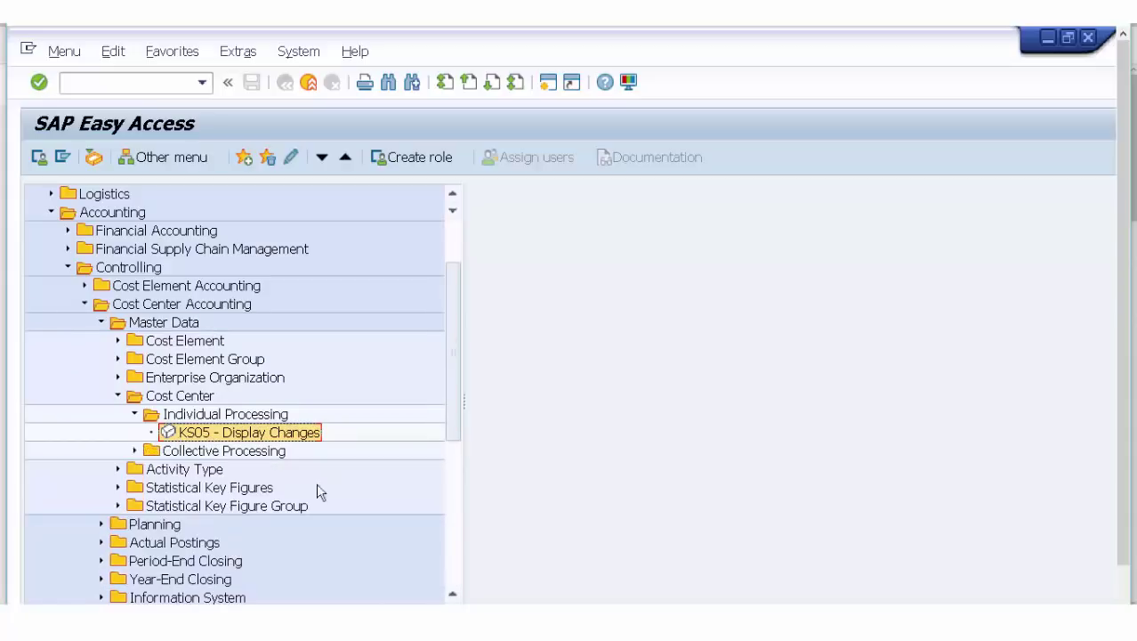
# - Search the menu tree for ks01 by technical name and text, and look through the tree for the transaction
pyautogui.scroll(-1, 460, 414)
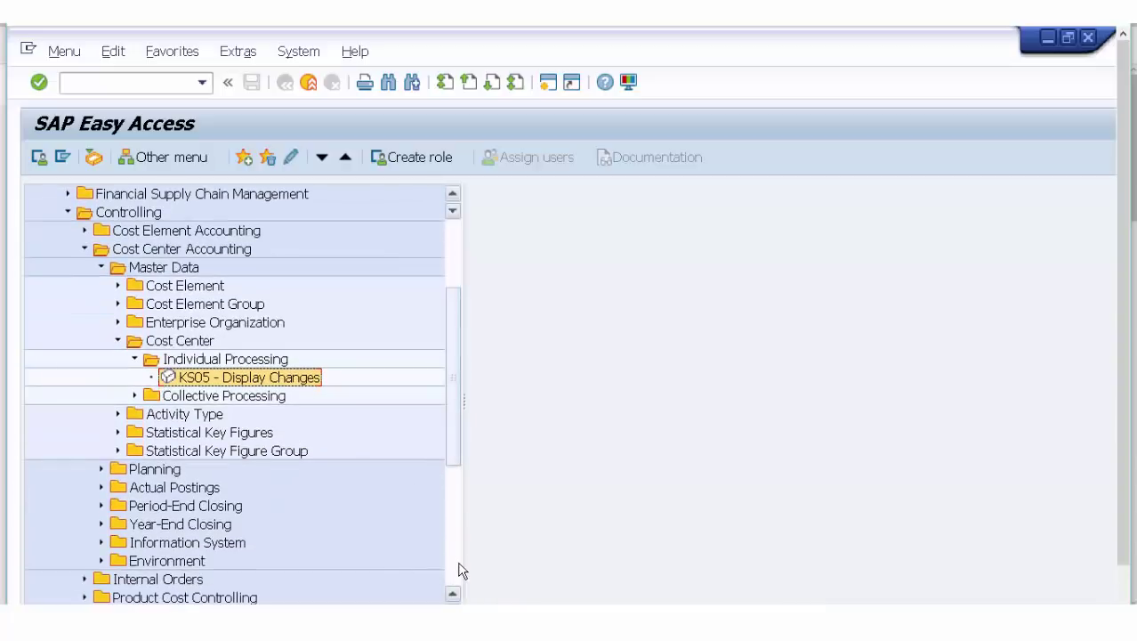
pyautogui.click(388, 84)
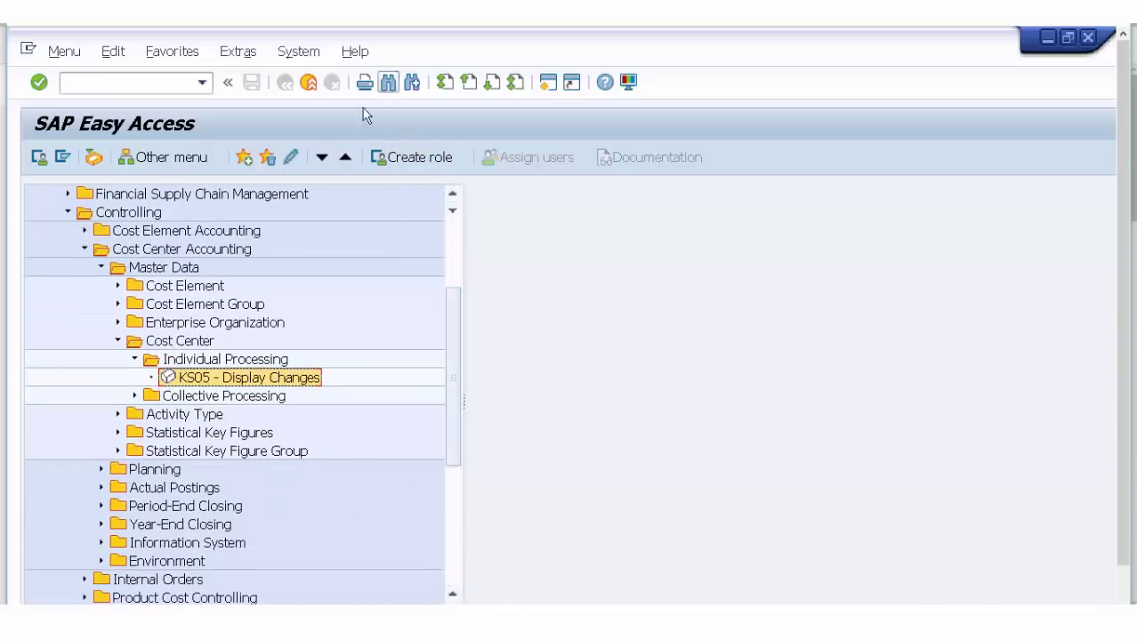
pyautogui.write('ks01')
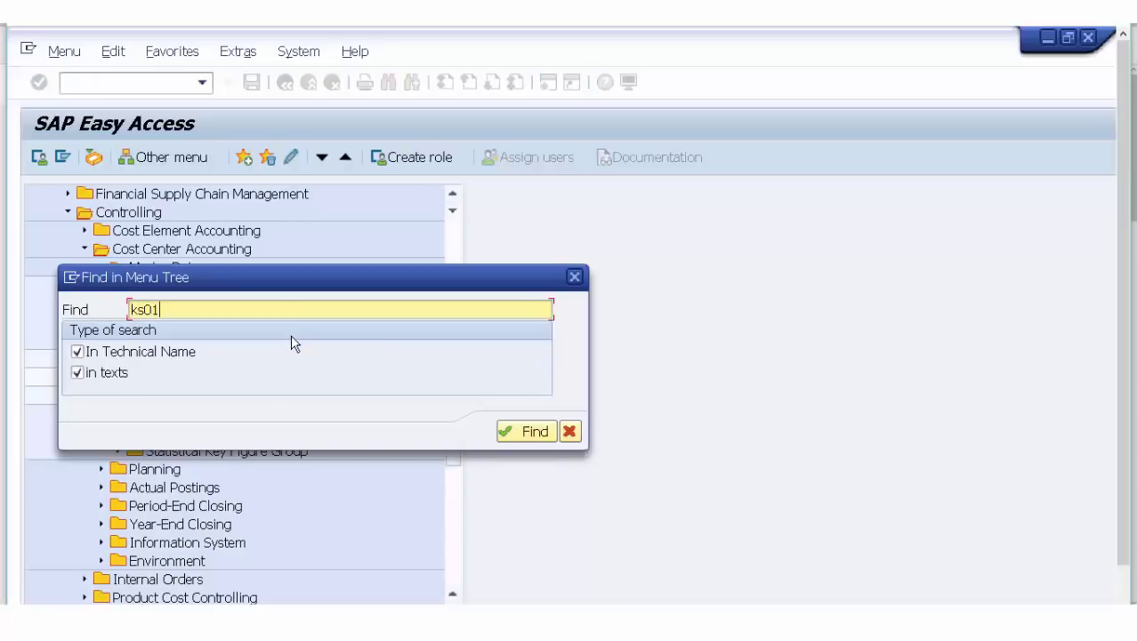
pyautogui.press('Return')
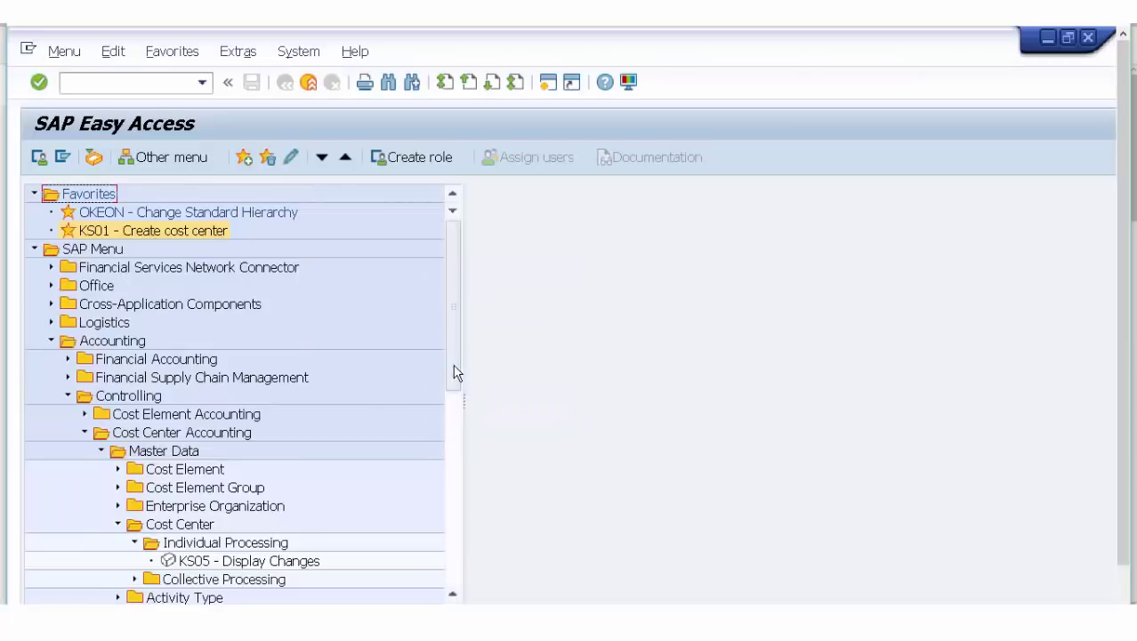
pyautogui.scroll(-7, 456, 451)
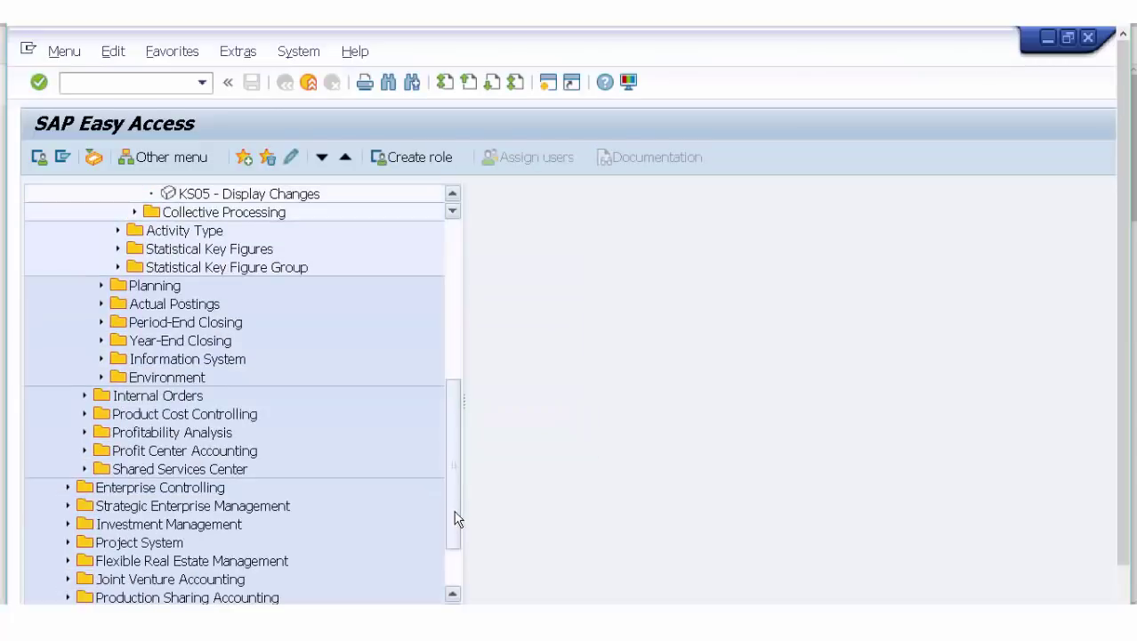
pyautogui.scroll(-2, 455, 567)
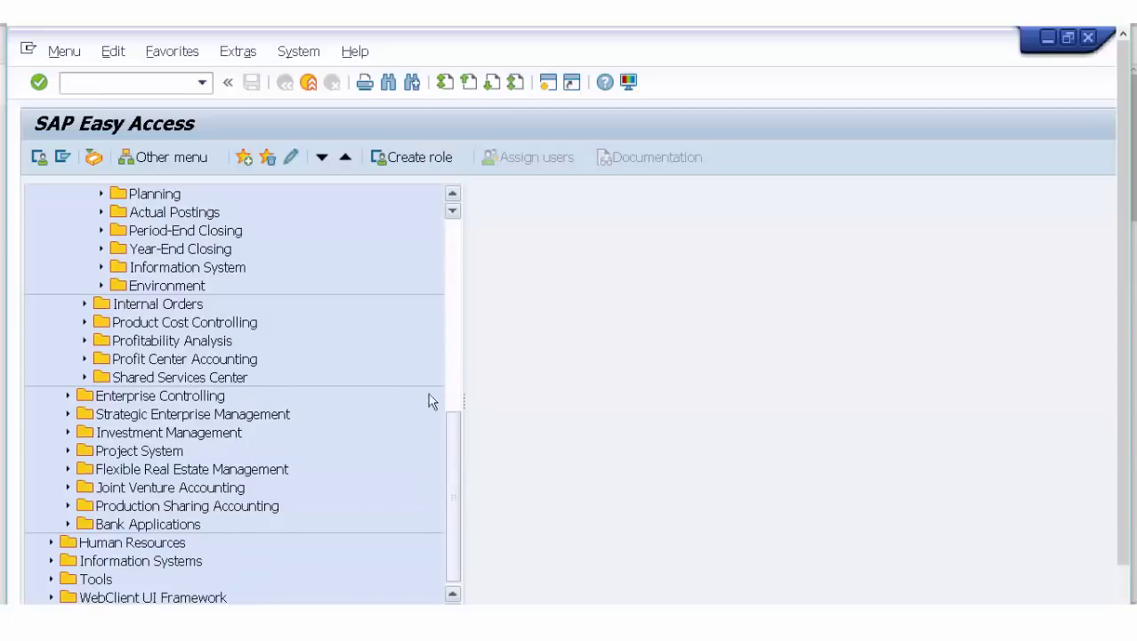
pyautogui.click(453, 240)
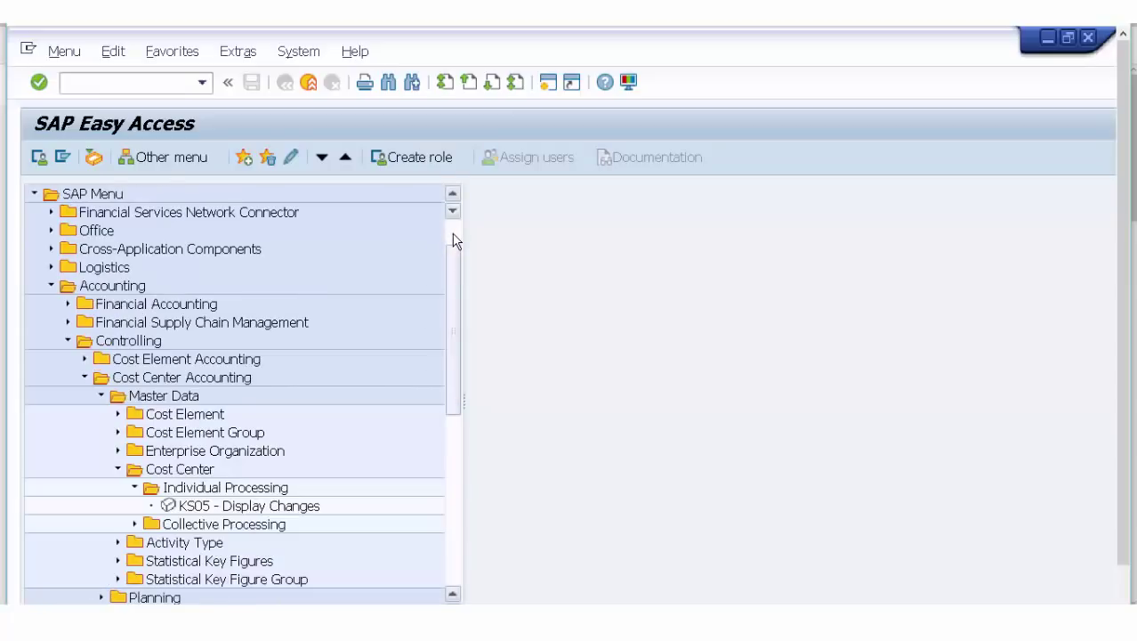
# - Repeat the menu tree search for KS01 and scan the folders under SAP Menu for another entry
pyautogui.click(388, 83)
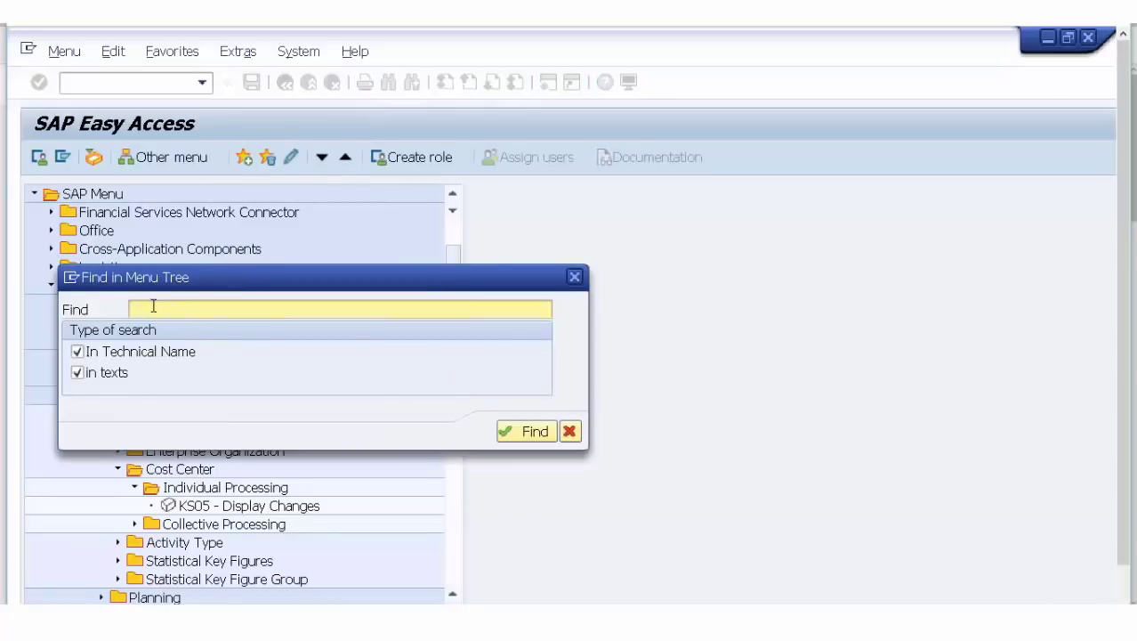
pyautogui.write('KS')
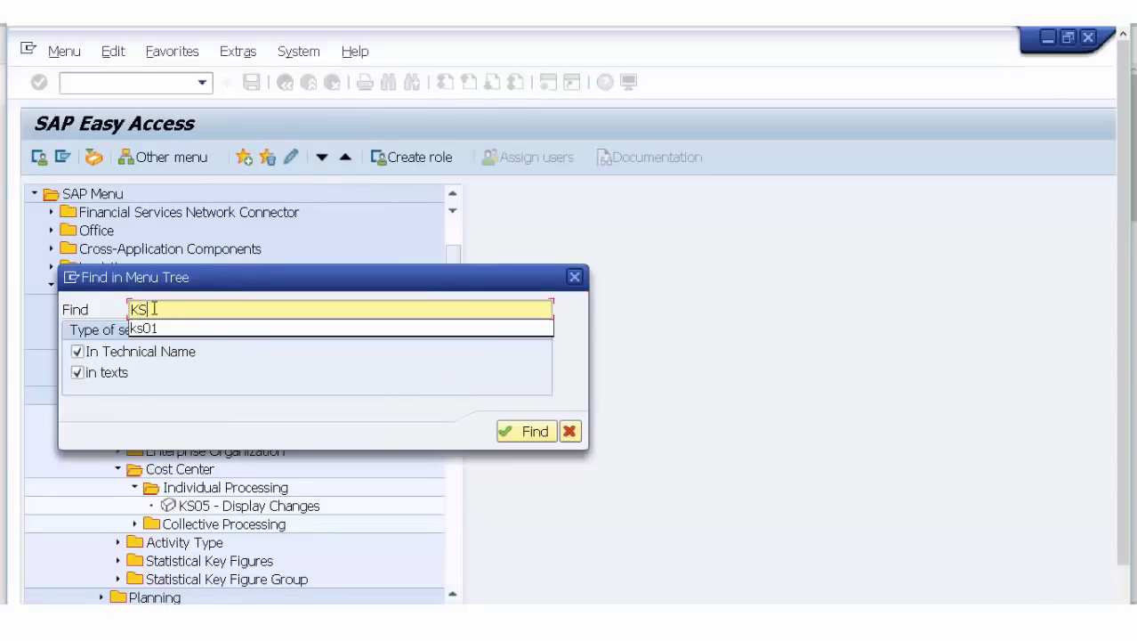
pyautogui.write('01')
pyautogui.press('Return')
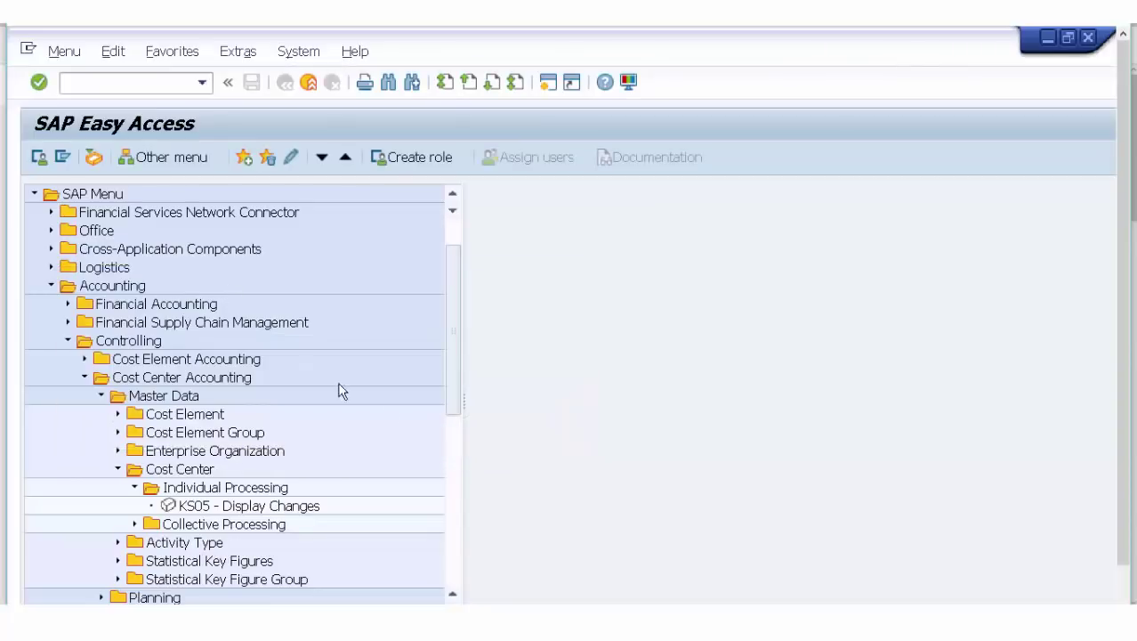
pyautogui.click(455, 564)
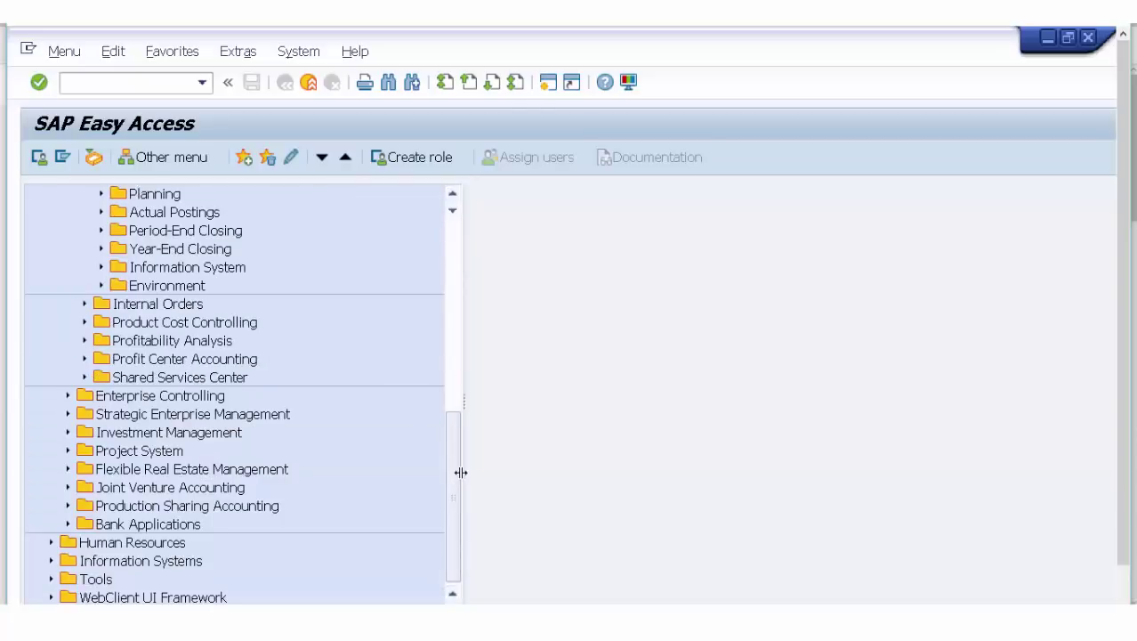
pyautogui.scroll(7, 461, 411)
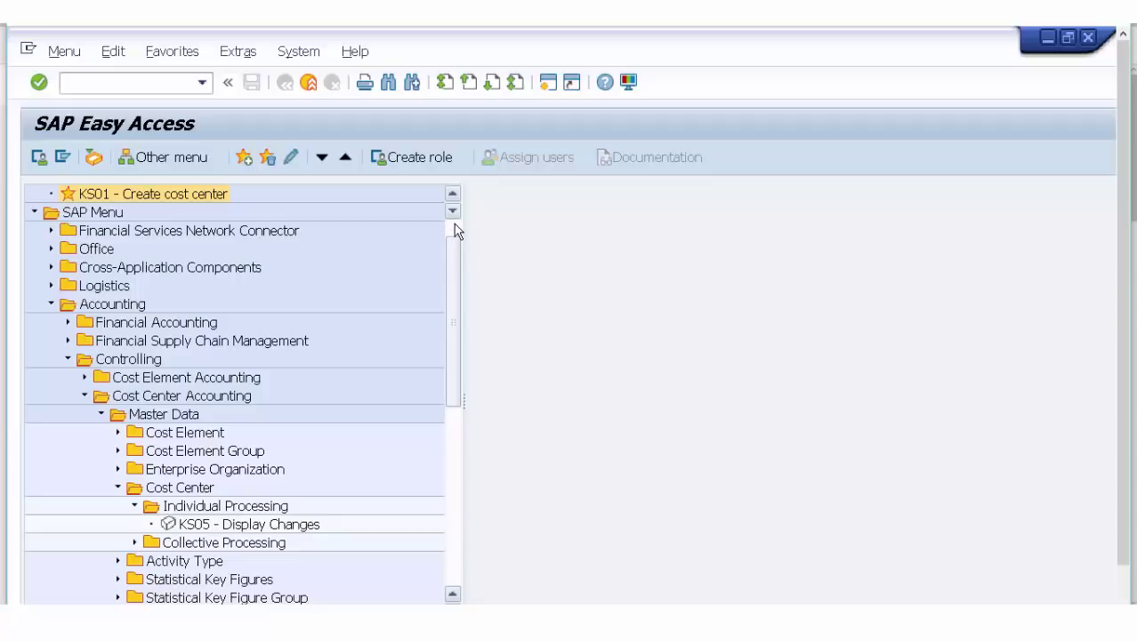
pyautogui.click(345, 156)
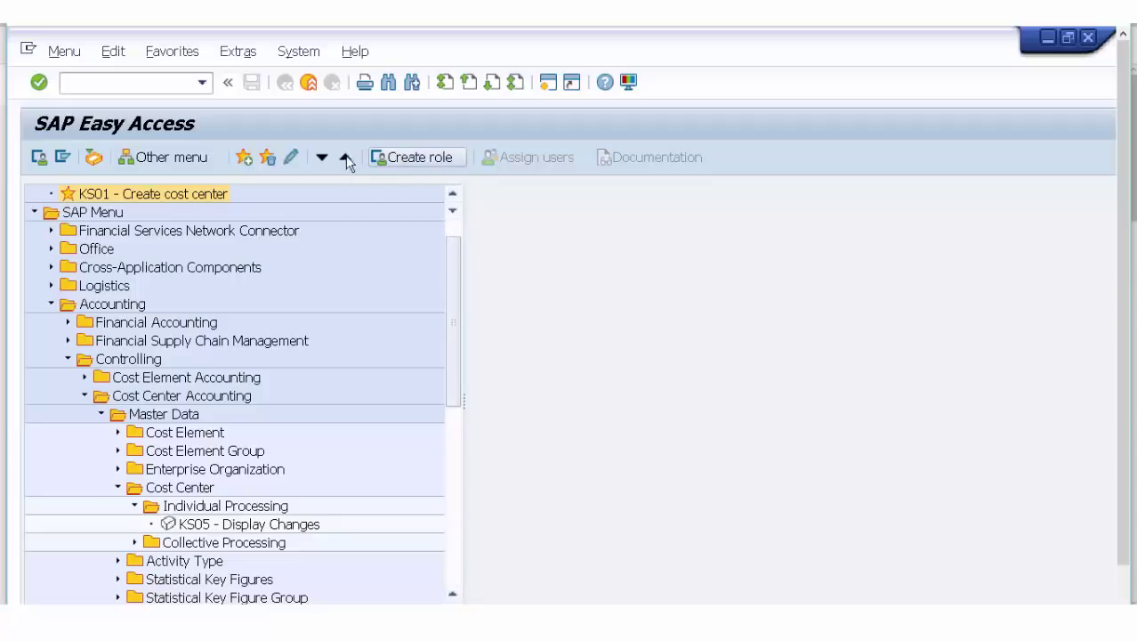
pyautogui.click(406, 81)
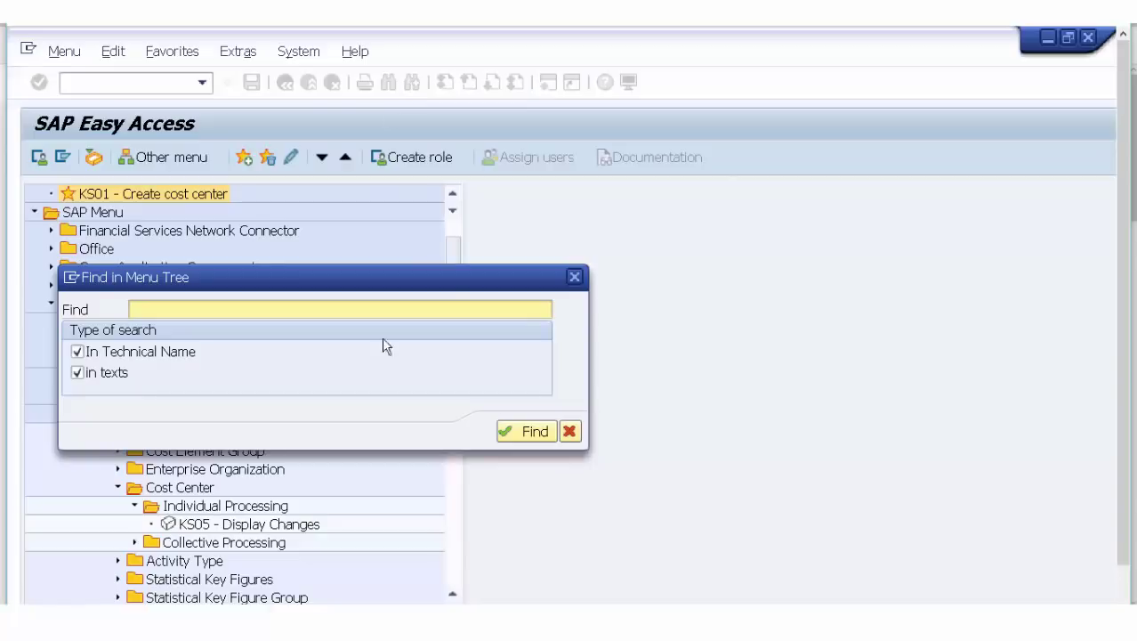
pyautogui.click(570, 431)
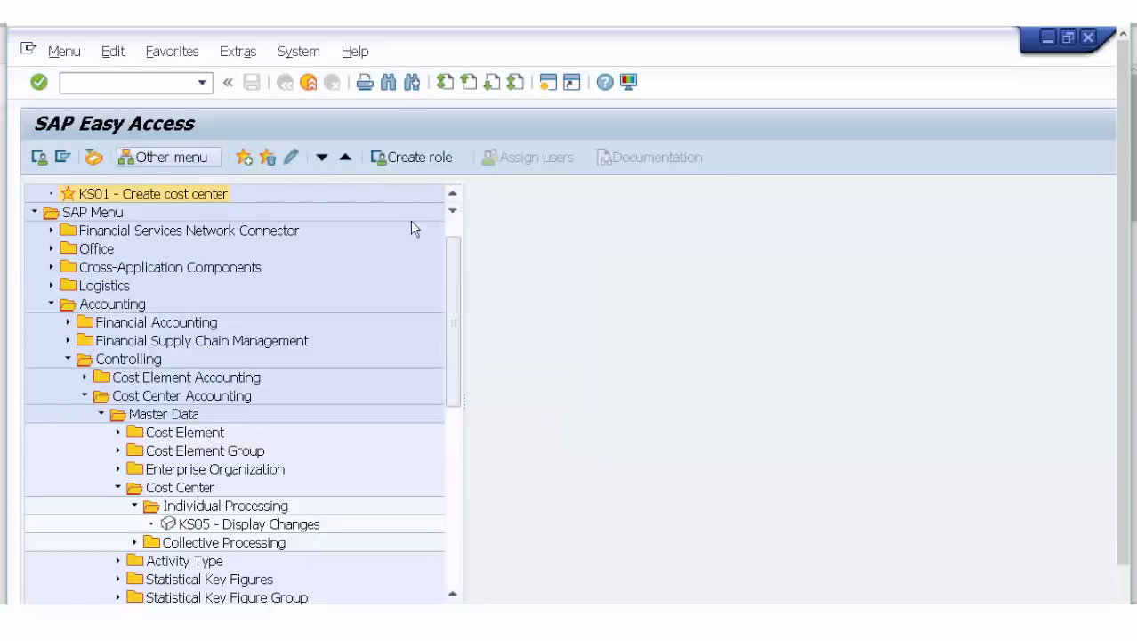
# - Collapse the Cost Center Accounting branch and review the remaining folders under Controlling and Accounting
pyautogui.scroll(1, 458, 233)
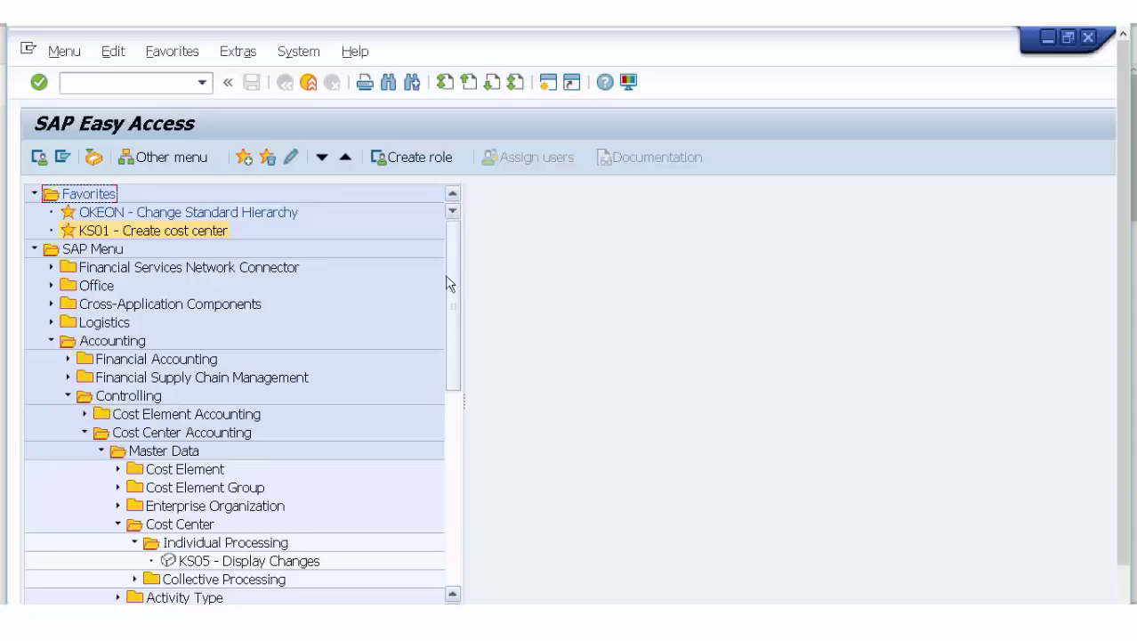
pyautogui.click(84, 432)
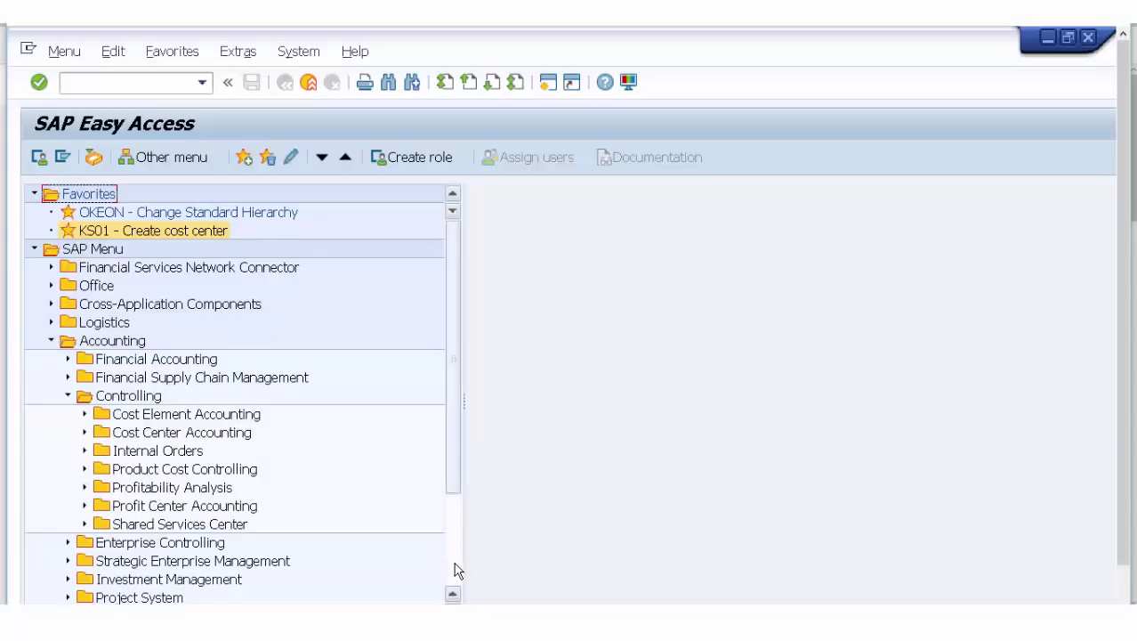
pyautogui.scroll(-3, 456, 569)
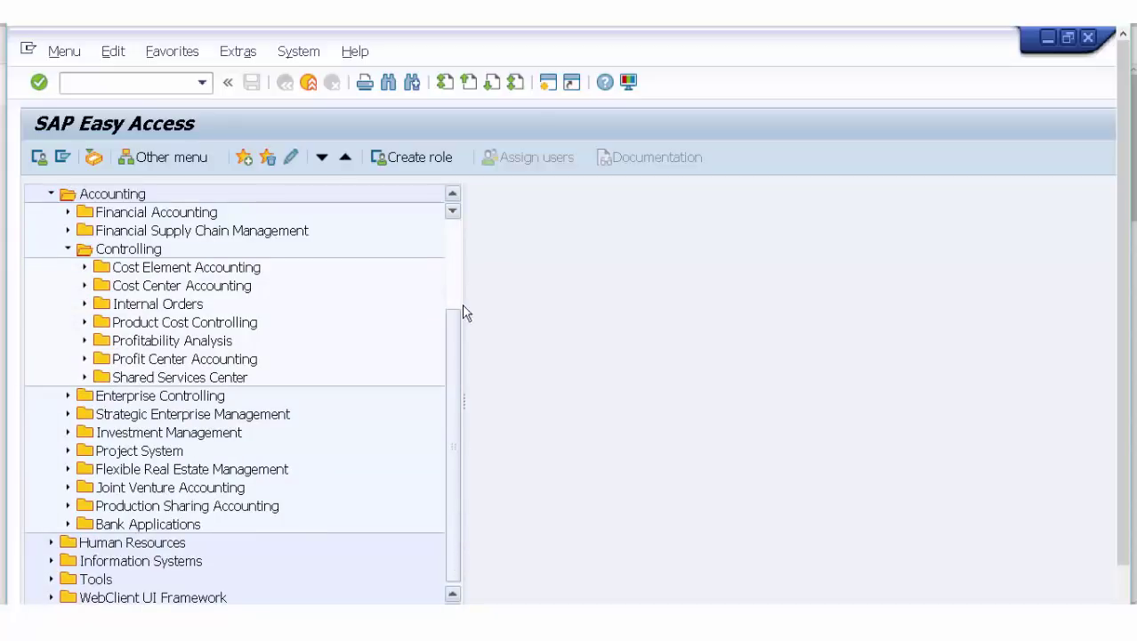
pyautogui.click(454, 246)
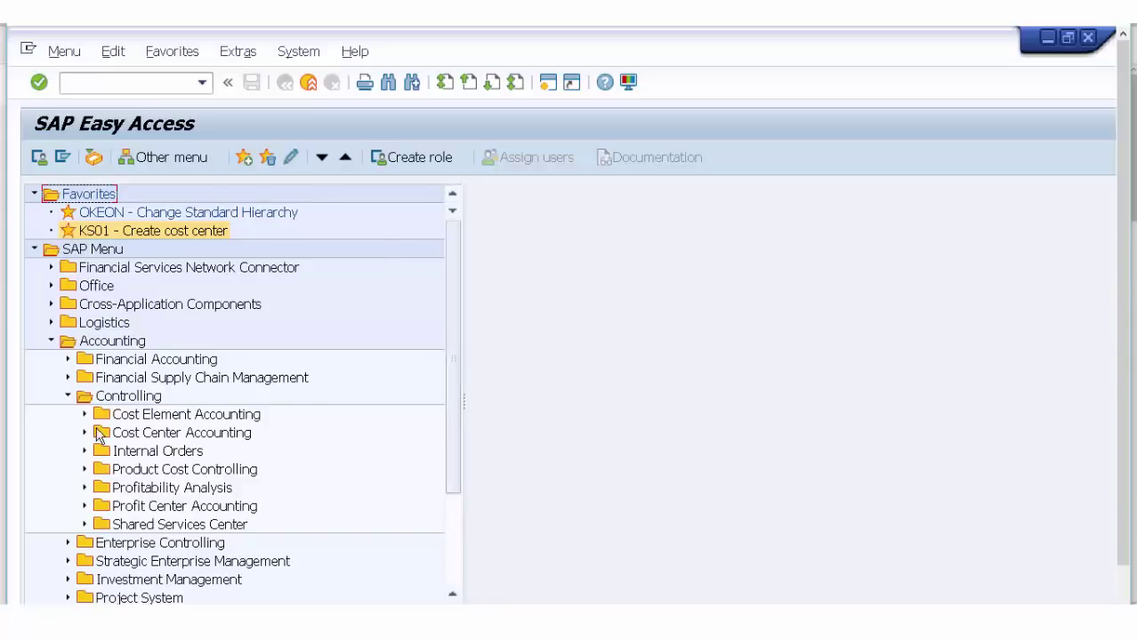
# - Expand Cost Element Accounting > Master Data, check the transaction under Individual Processing, and collapse the branch again
pyautogui.click(86, 415)
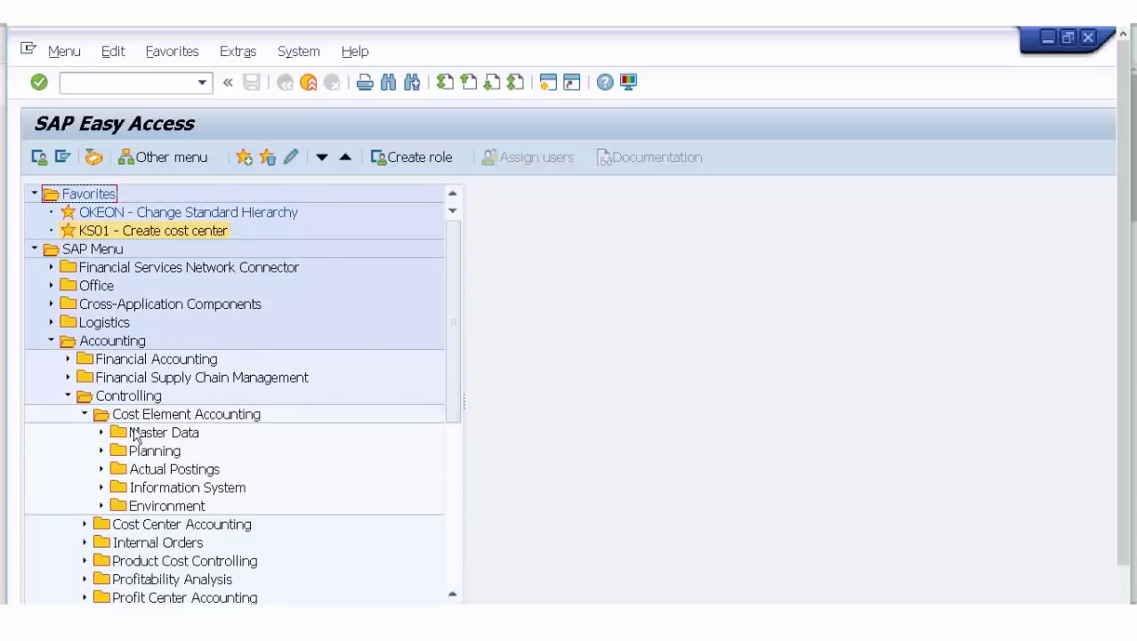
pyautogui.click(100, 432)
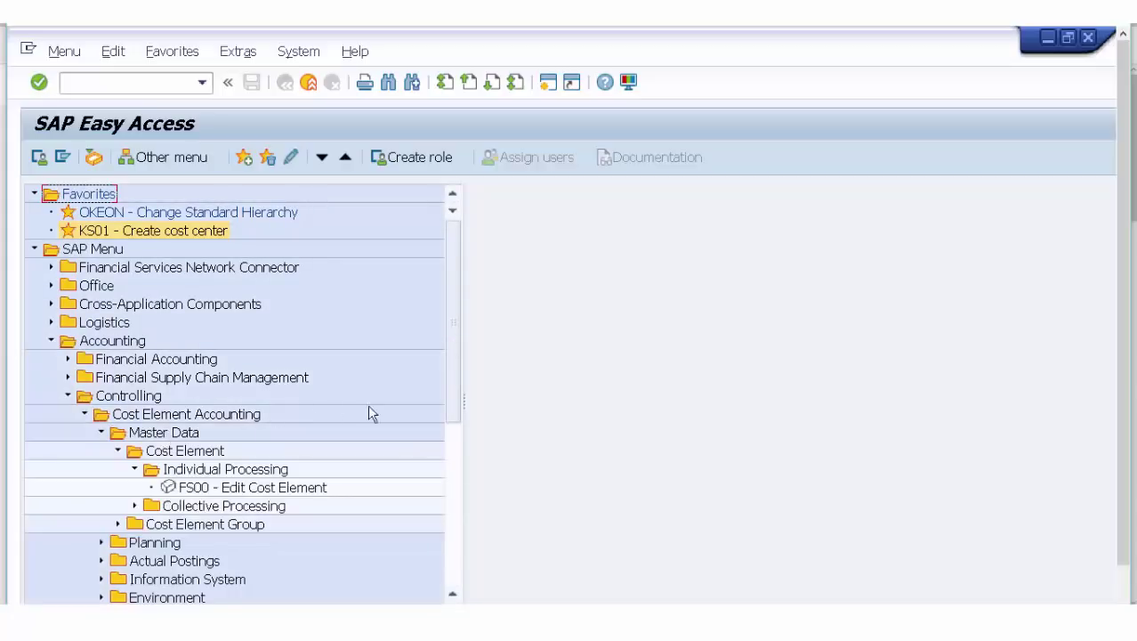
pyautogui.click(101, 433)
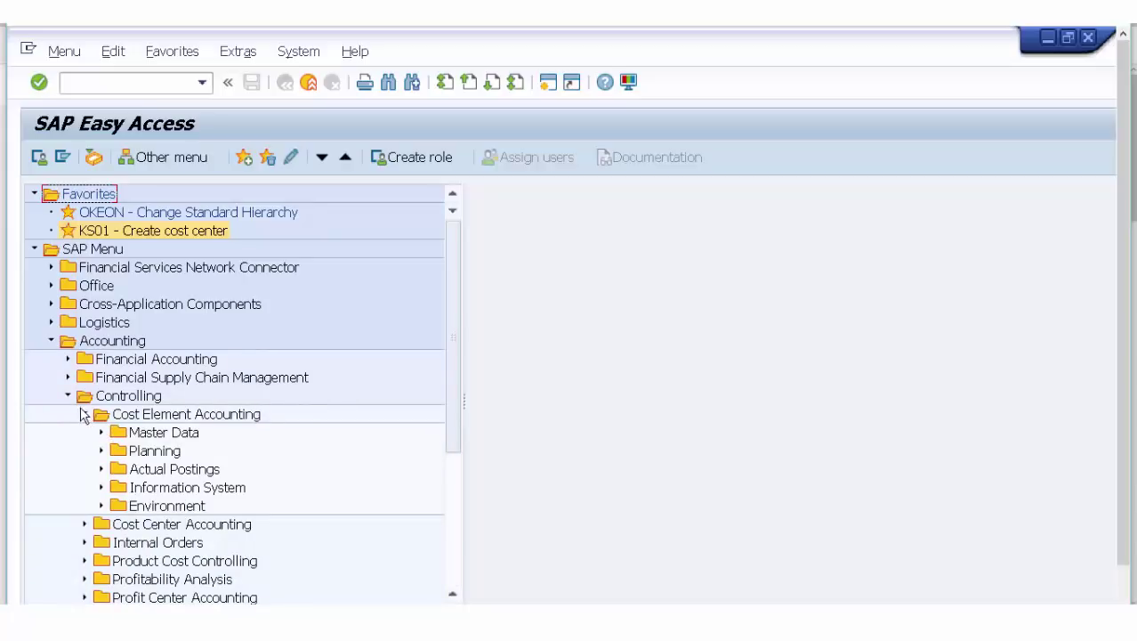
pyautogui.click(84, 414)
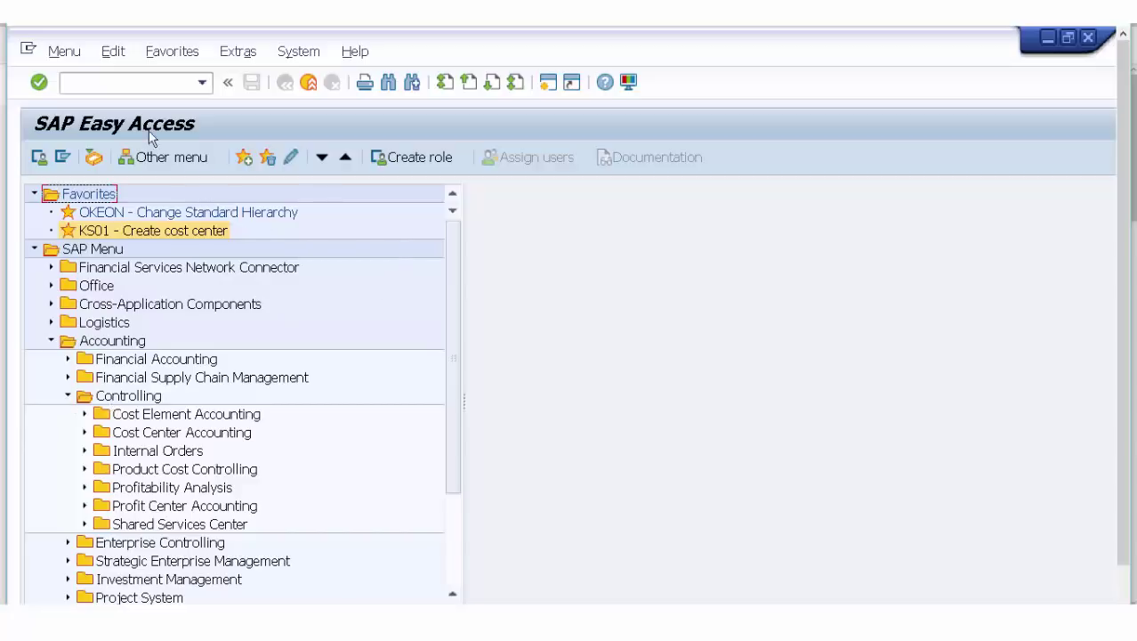
# - Open the proposed document of company code SFS, fiscal year 2016, with /nfb03 and check its display currency options
pyautogui.click(86, 83)
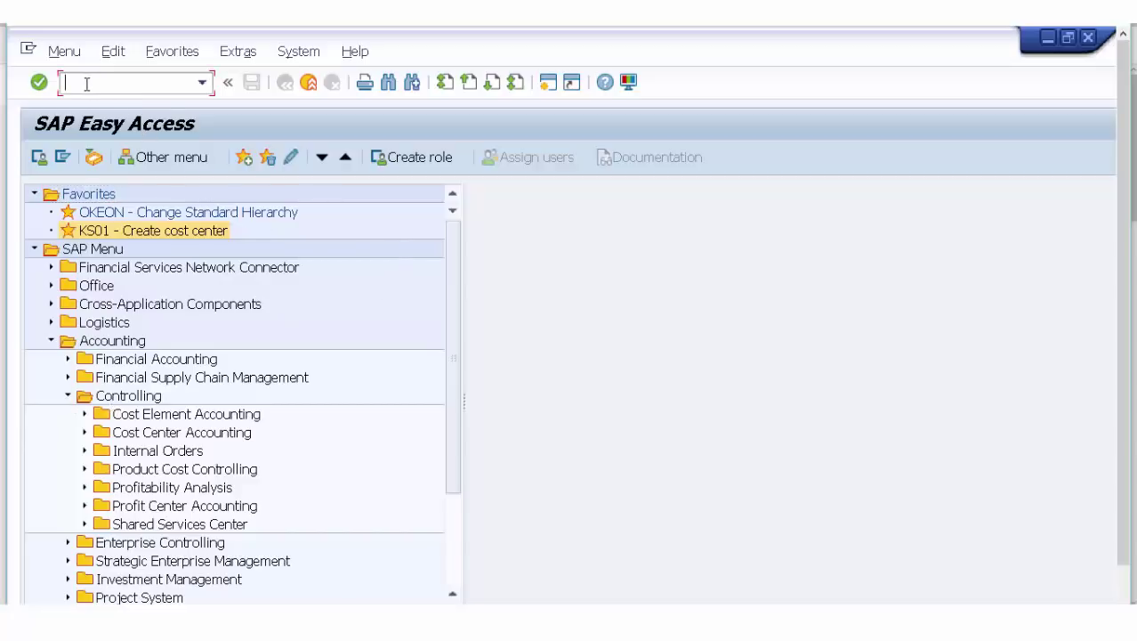
pyautogui.write('/nfb03')
pyautogui.press('Return')
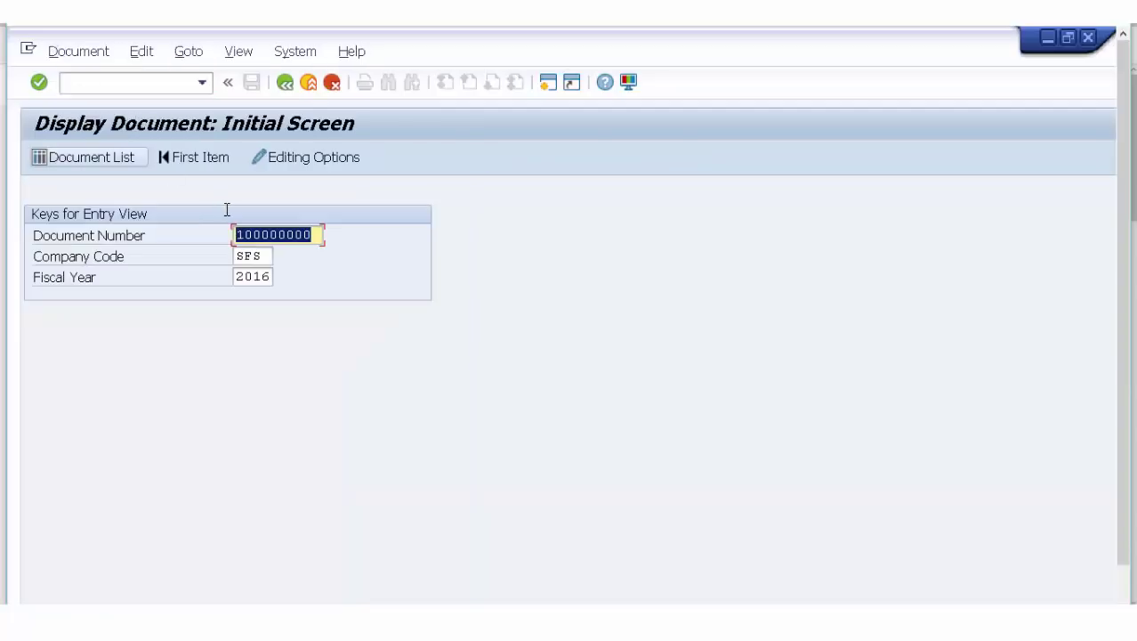
pyautogui.press('Return')
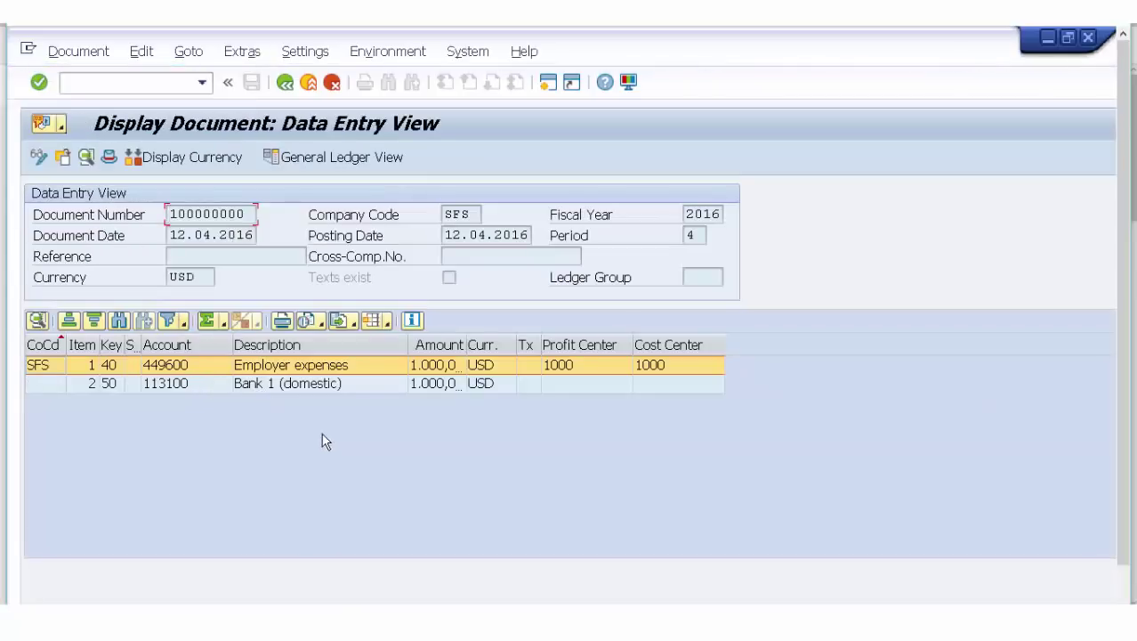
pyautogui.click(188, 160)
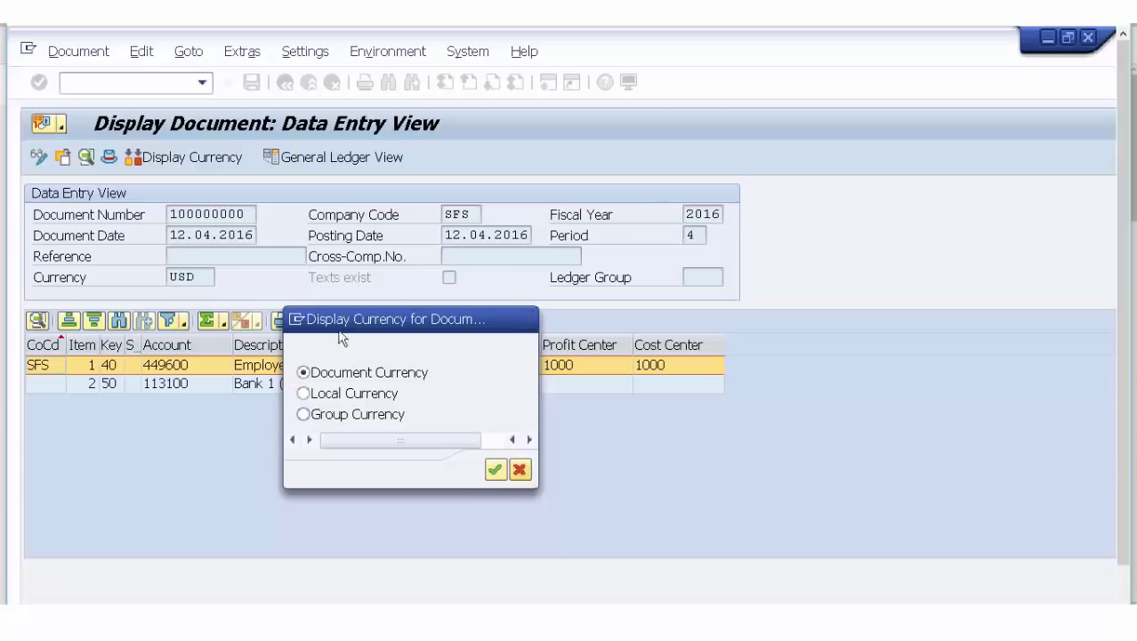
pyautogui.press('Return')
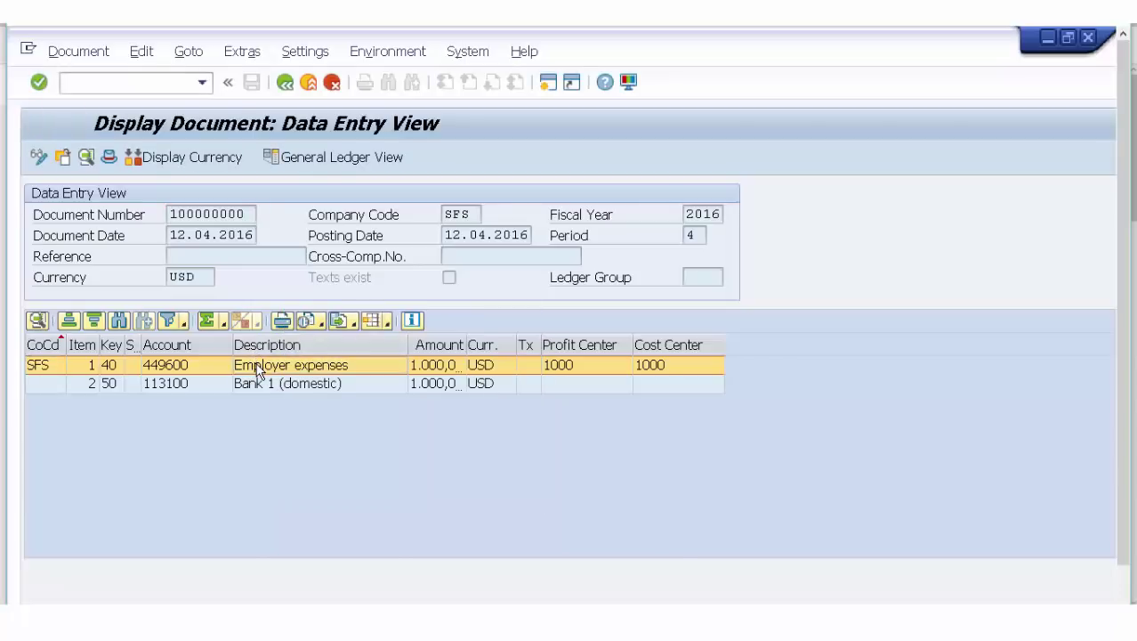
# - Open the Employer expenses line item, examine its account assignments and the document header, and close the header
pyautogui.doubleClick(258, 372)
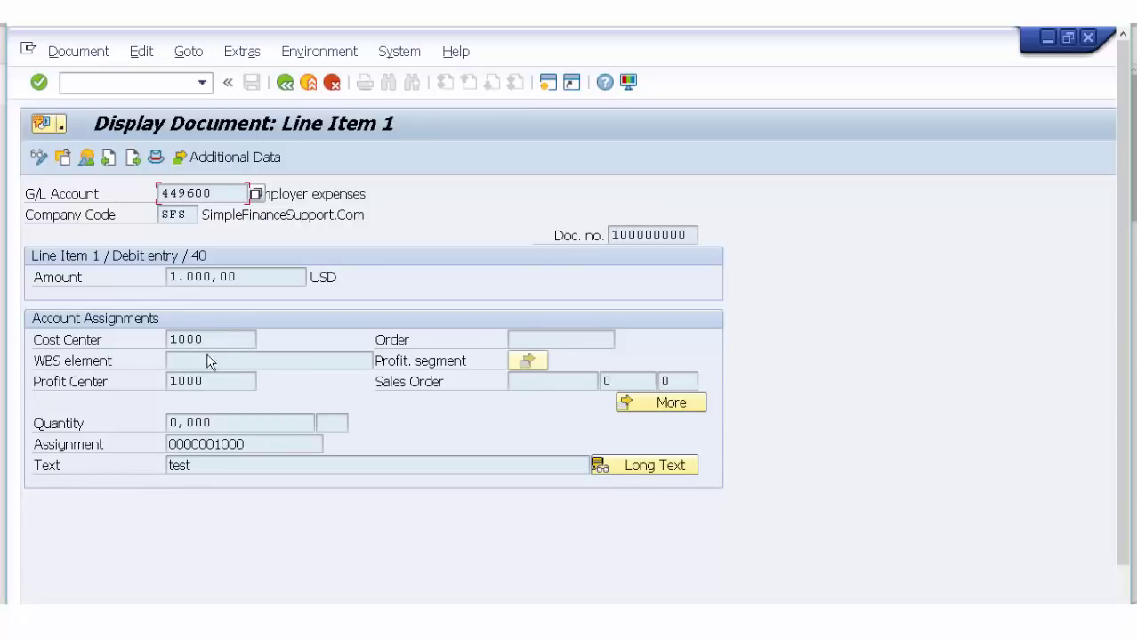
pyautogui.click(158, 158)
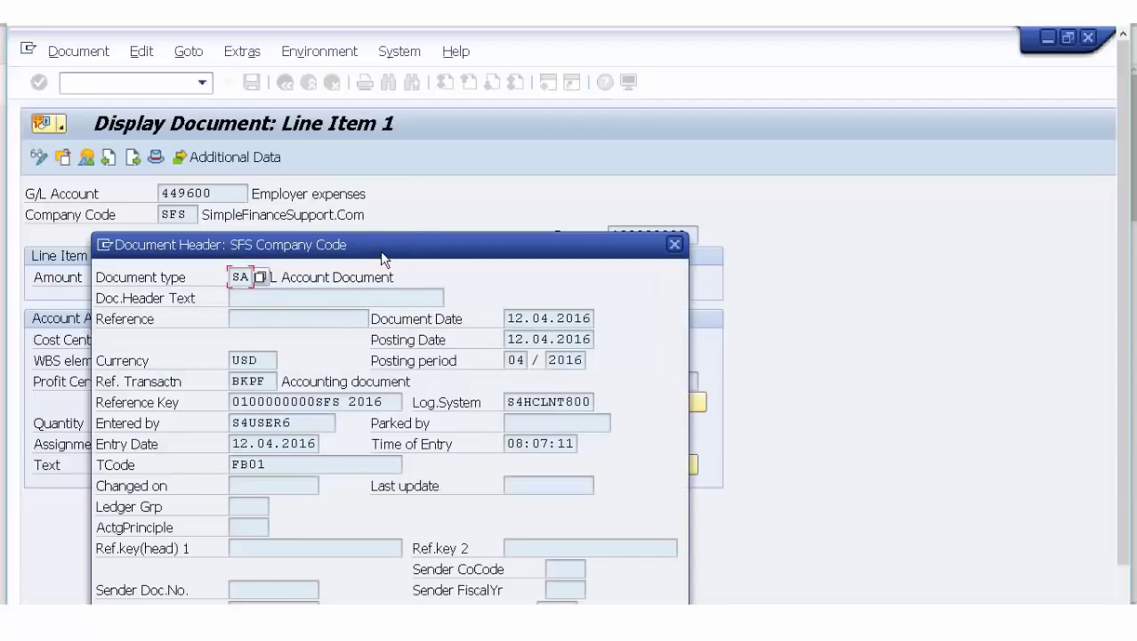
pyautogui.moveTo(425, 247); pyautogui.dragTo(498, 230)
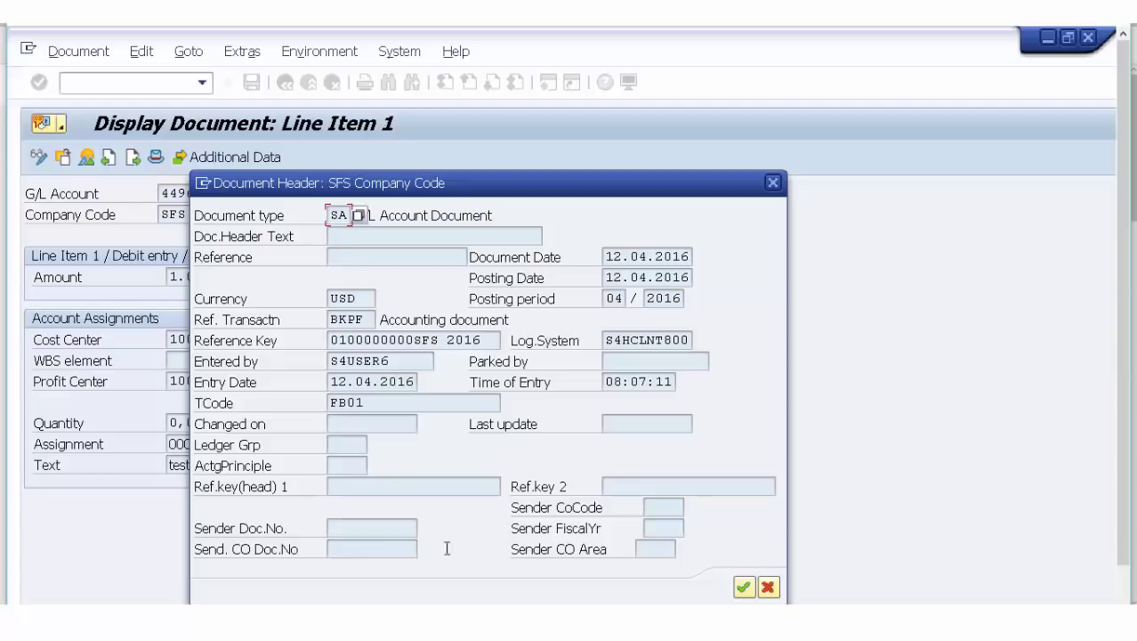
pyautogui.click(768, 588)
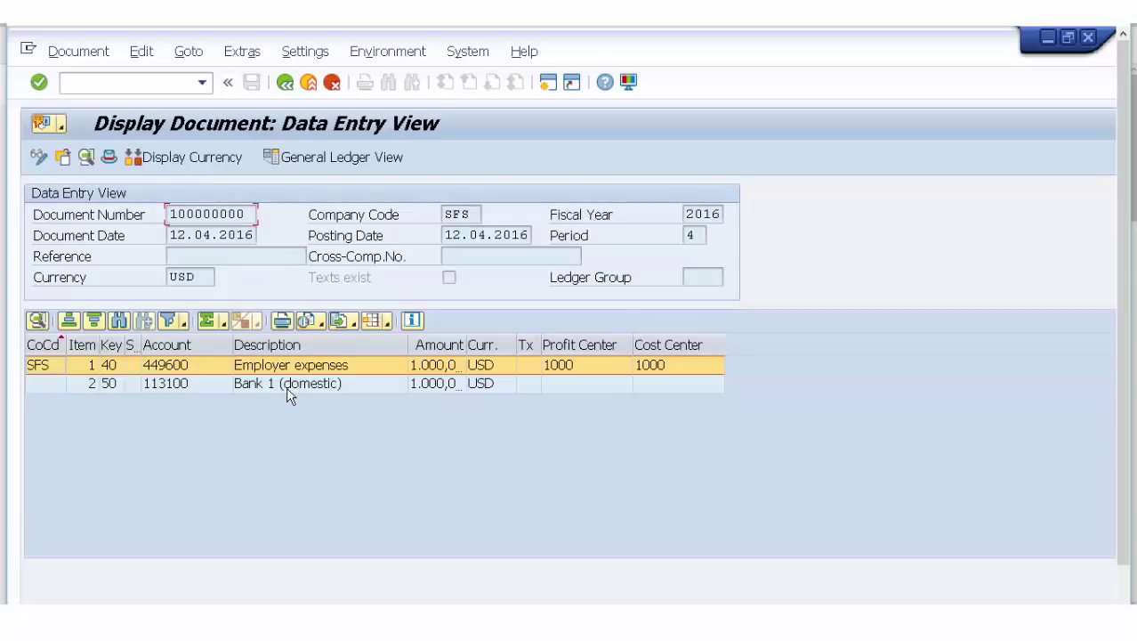
# - Check the document's General Ledger View and return to the SAP Easy Access menu, ready for a transaction code
pyautogui.click(308, 158)
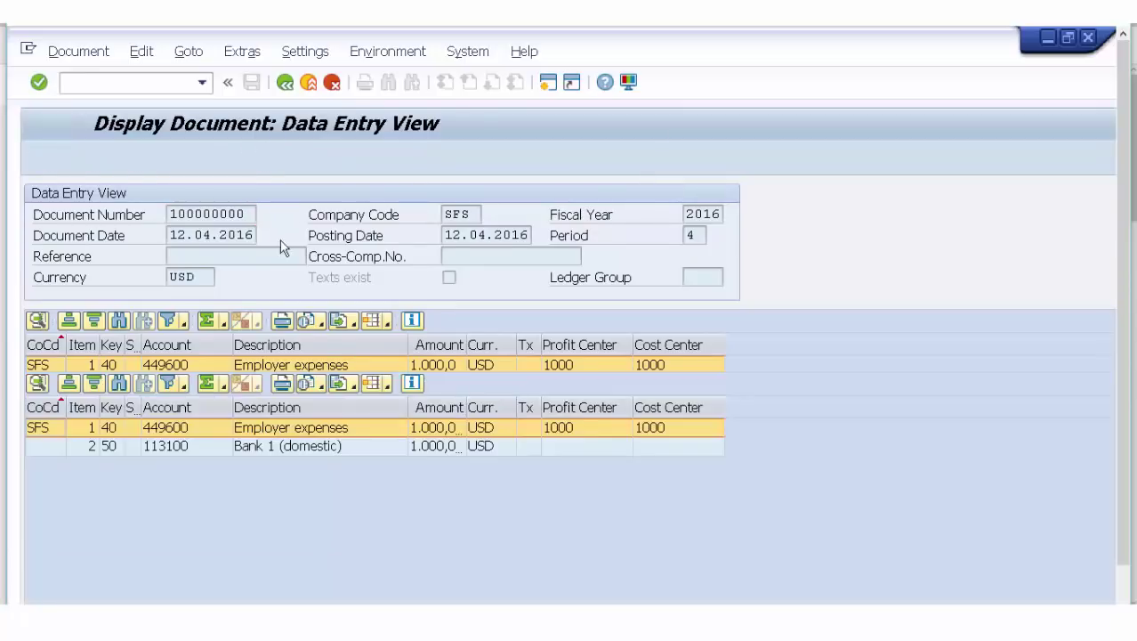
pyautogui.click(285, 83)
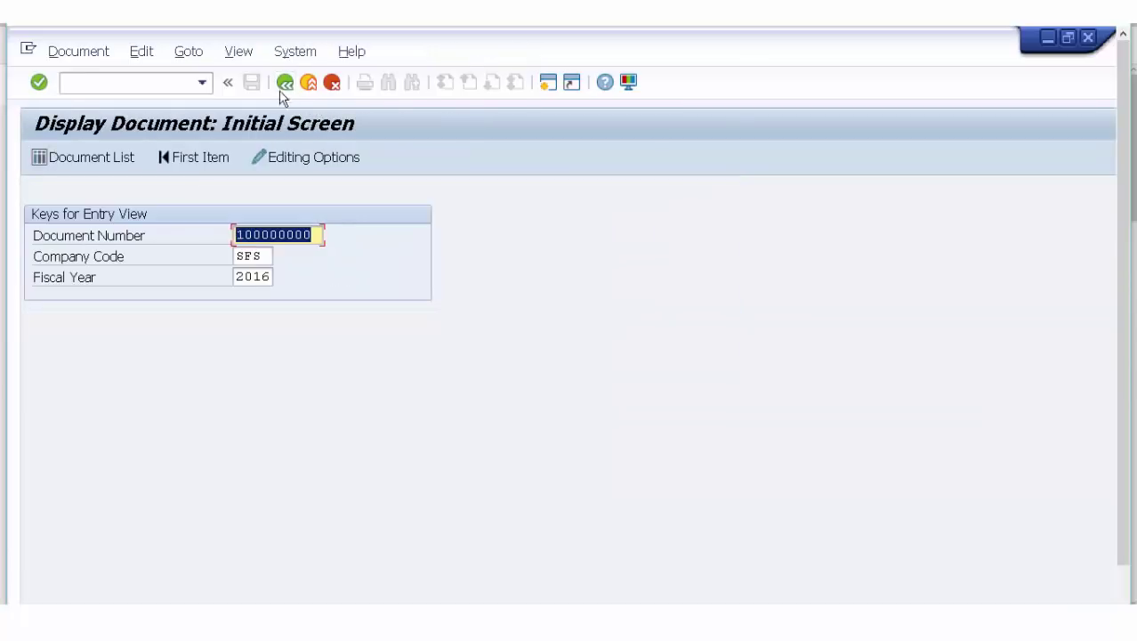
pyautogui.click(283, 86)
pyautogui.click(115, 85)
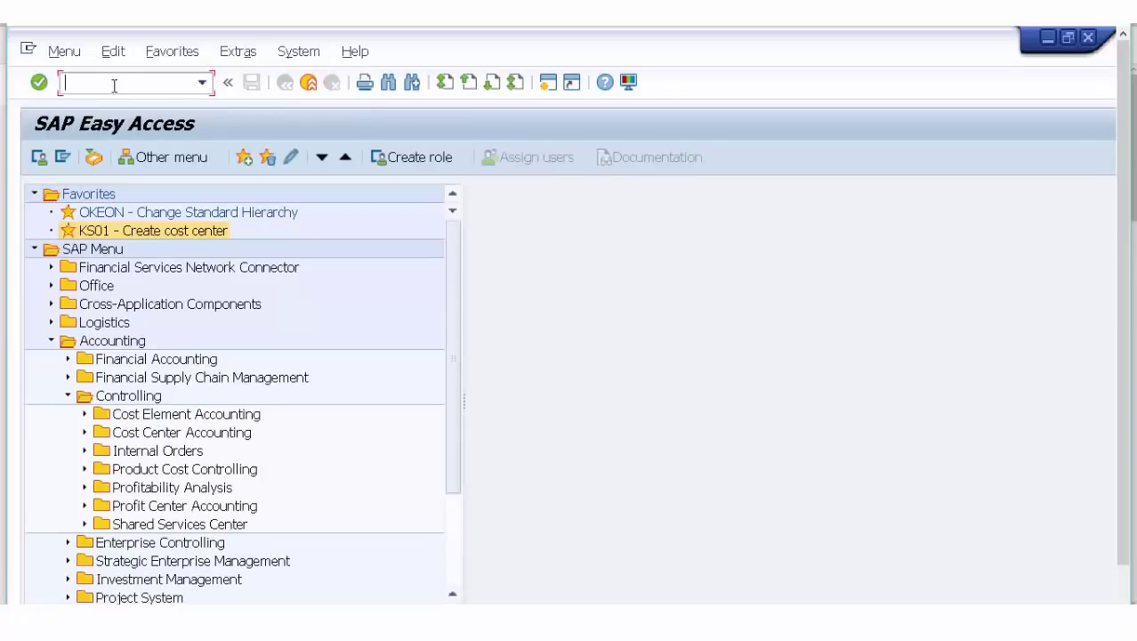
# - Open the ABAP Dictionary with se11 and display the database table ACDOCA
pyautogui.write('se11')
pyautogui.press('Return')
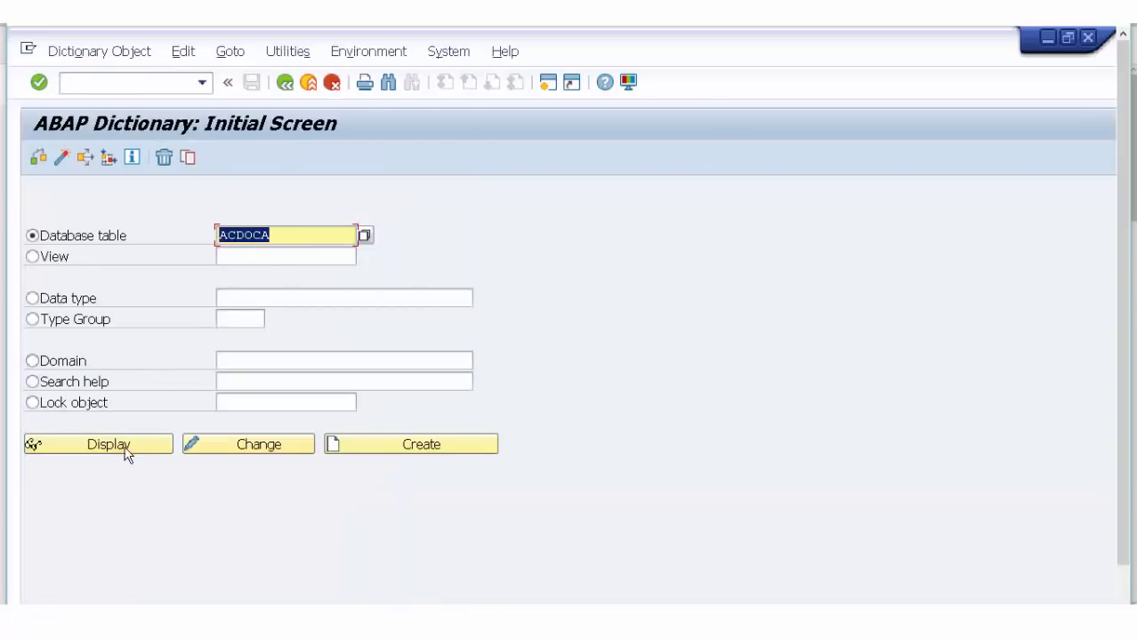
pyautogui.click(126, 451)
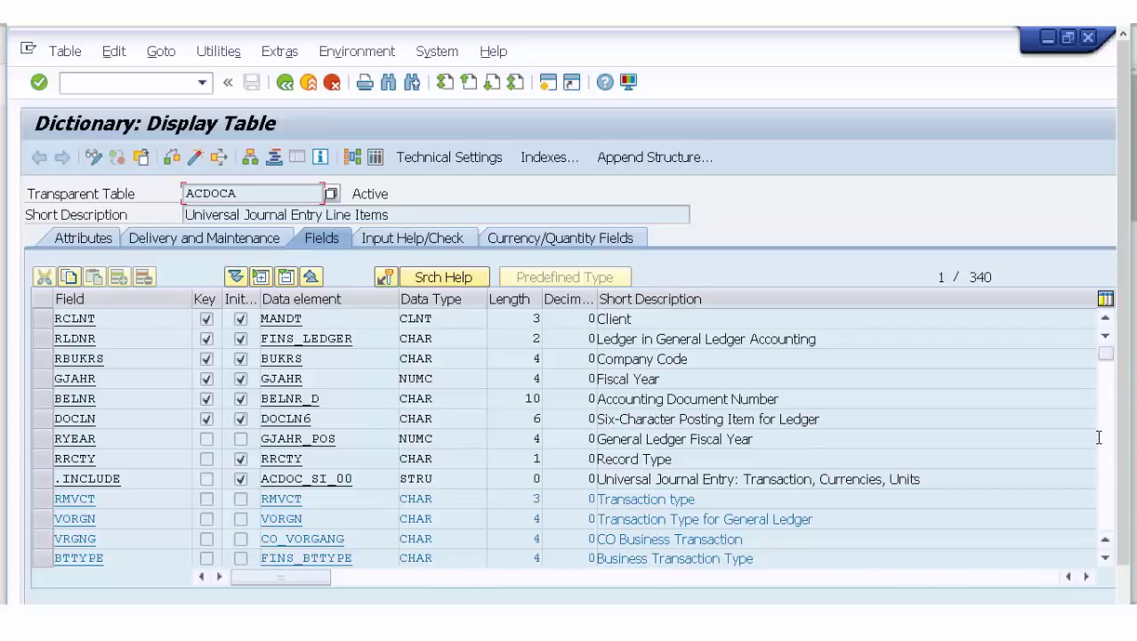
# - Look over the opening fields of ACDOCA as far as Account Number and return to the start of the field list
pyautogui.click(1106, 494)
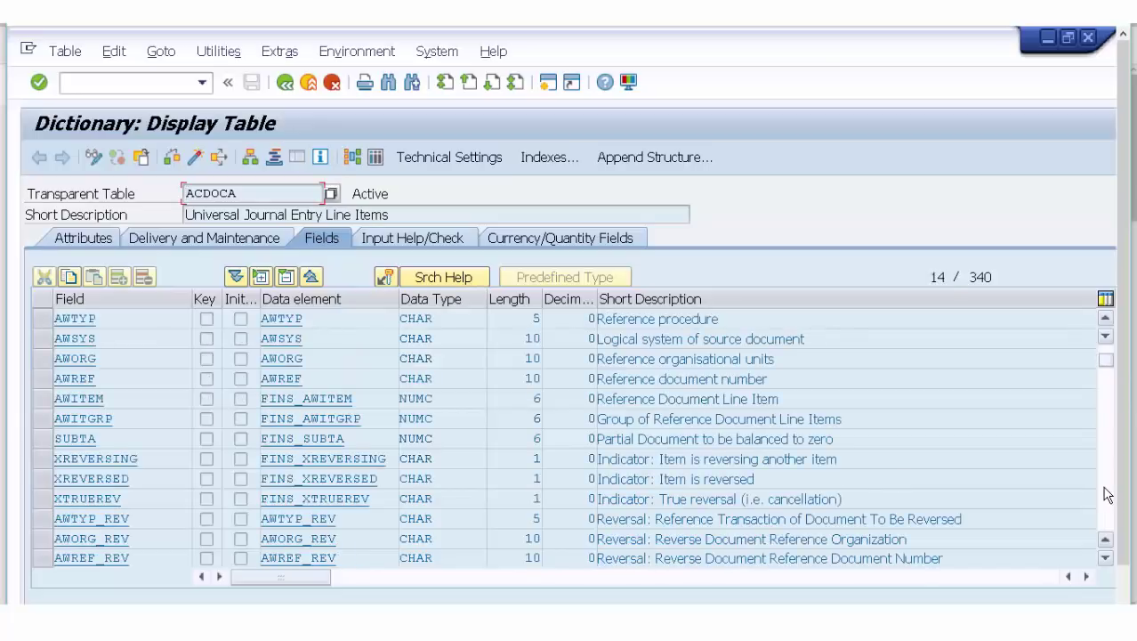
pyautogui.click(1106, 494)
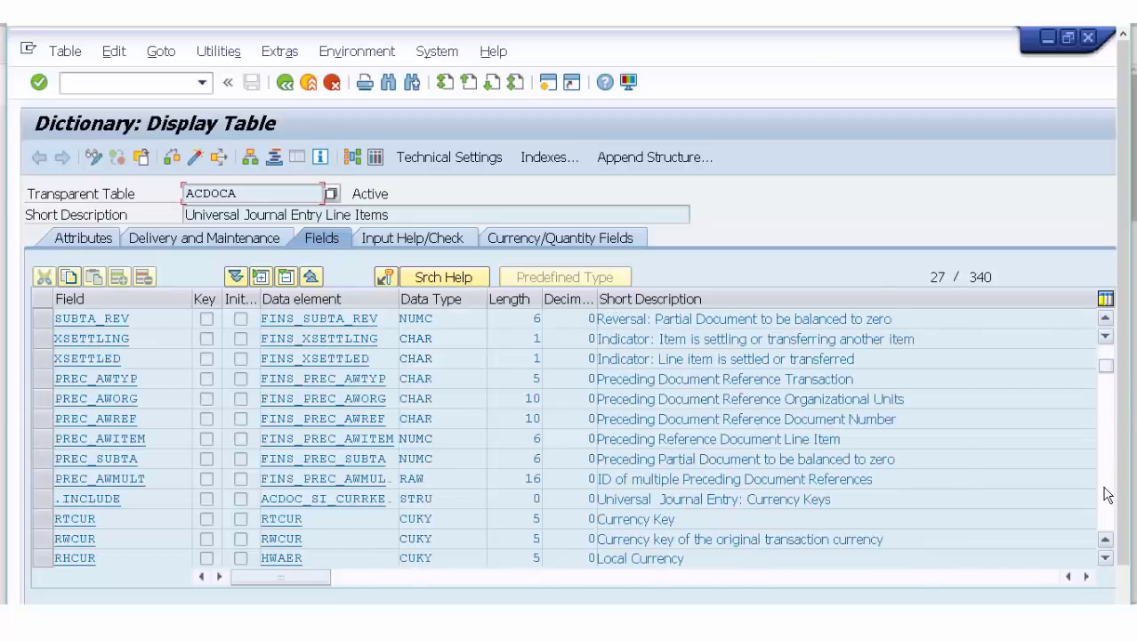
pyautogui.click(1106, 495)
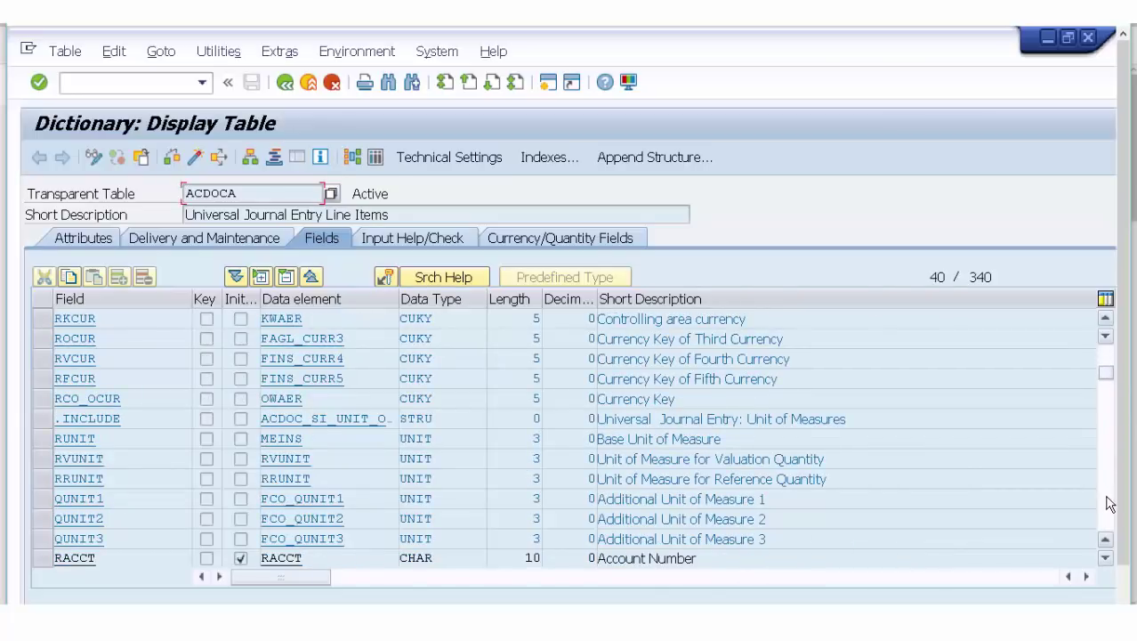
pyautogui.click(1103, 356)
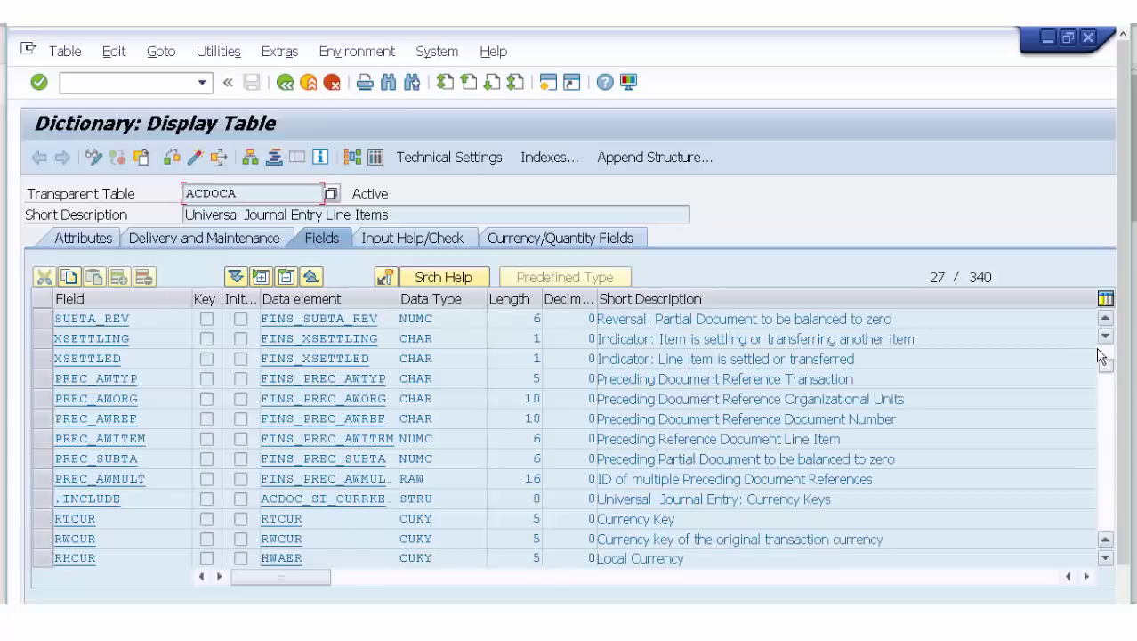
pyautogui.click(1104, 356)
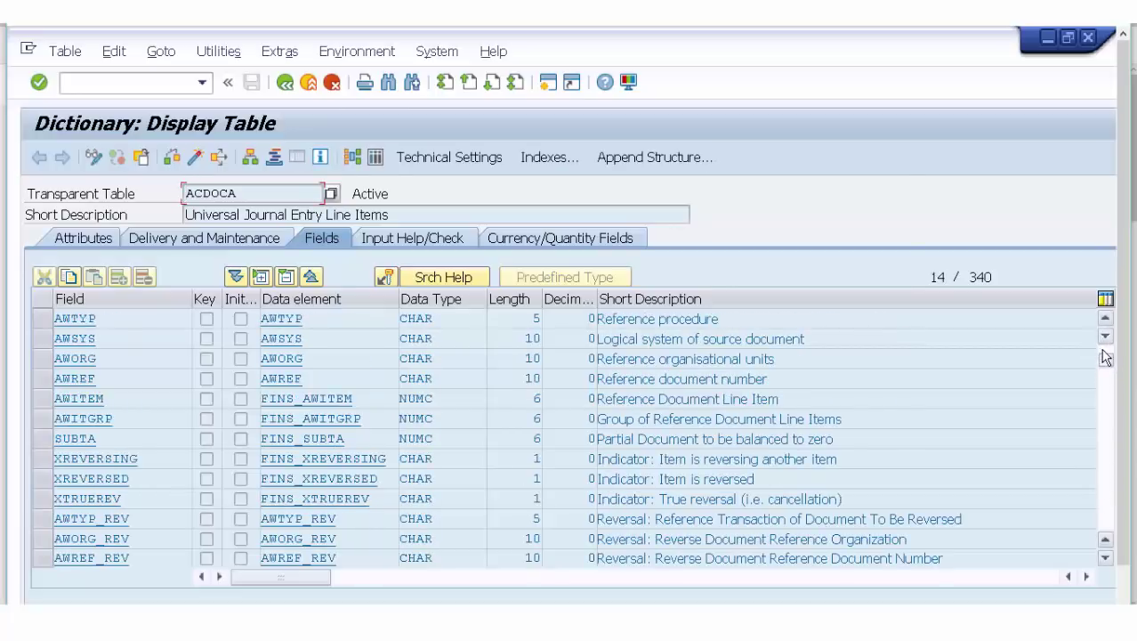
pyautogui.click(1107, 355)
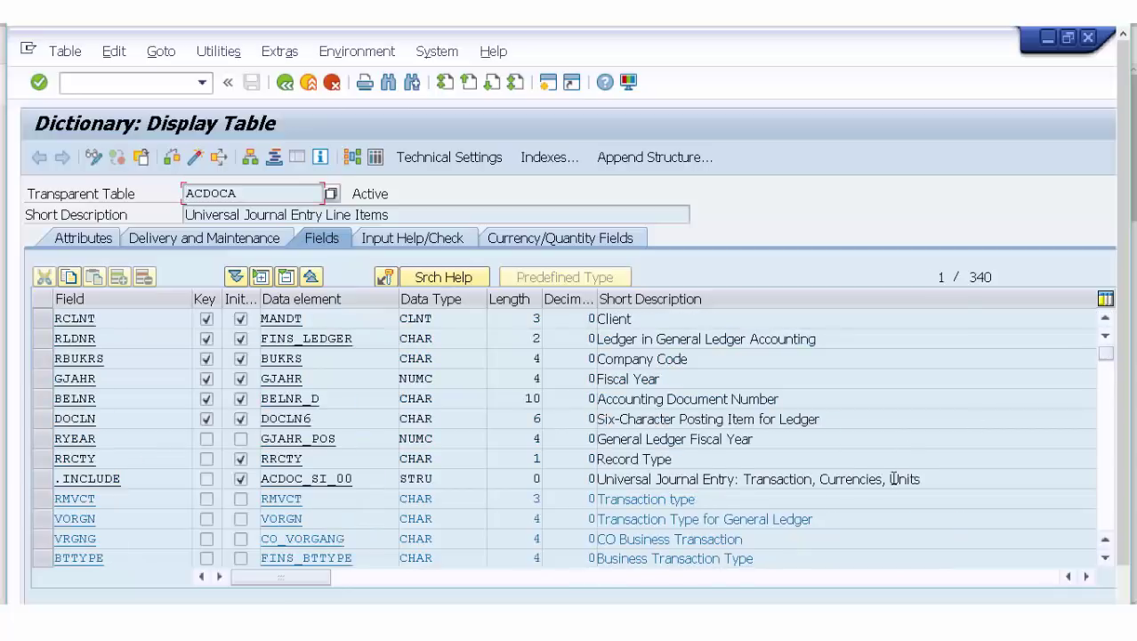
# - Highlight the Transaction, Currencies, Units include and review its fields through to the G/L additional account assignments include
pyautogui.click(930, 485)
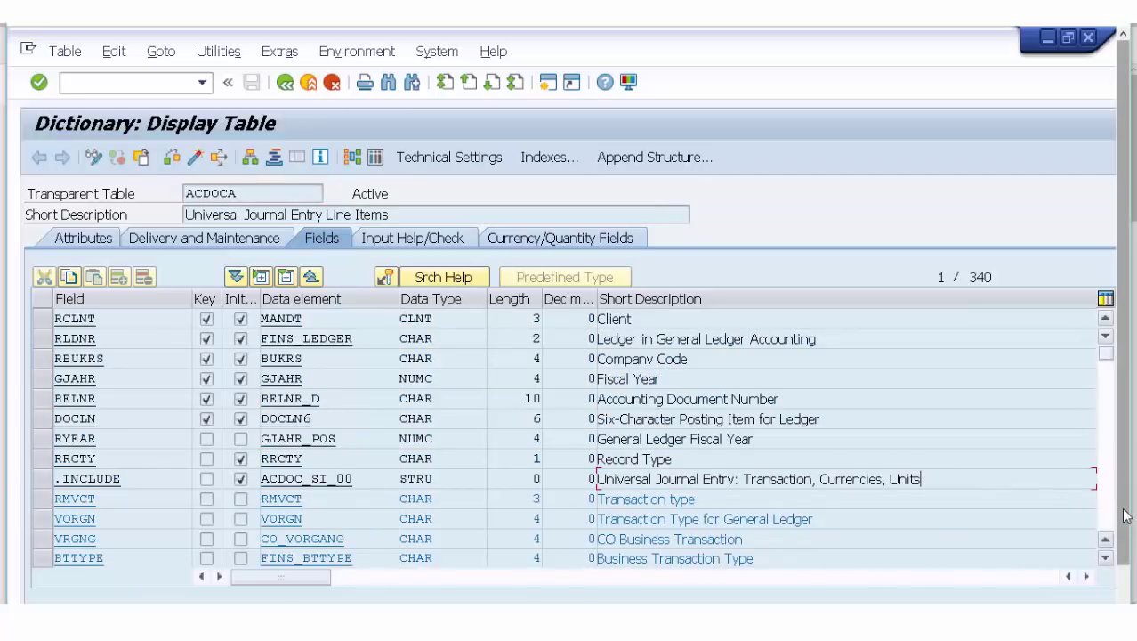
pyautogui.click(41, 479)
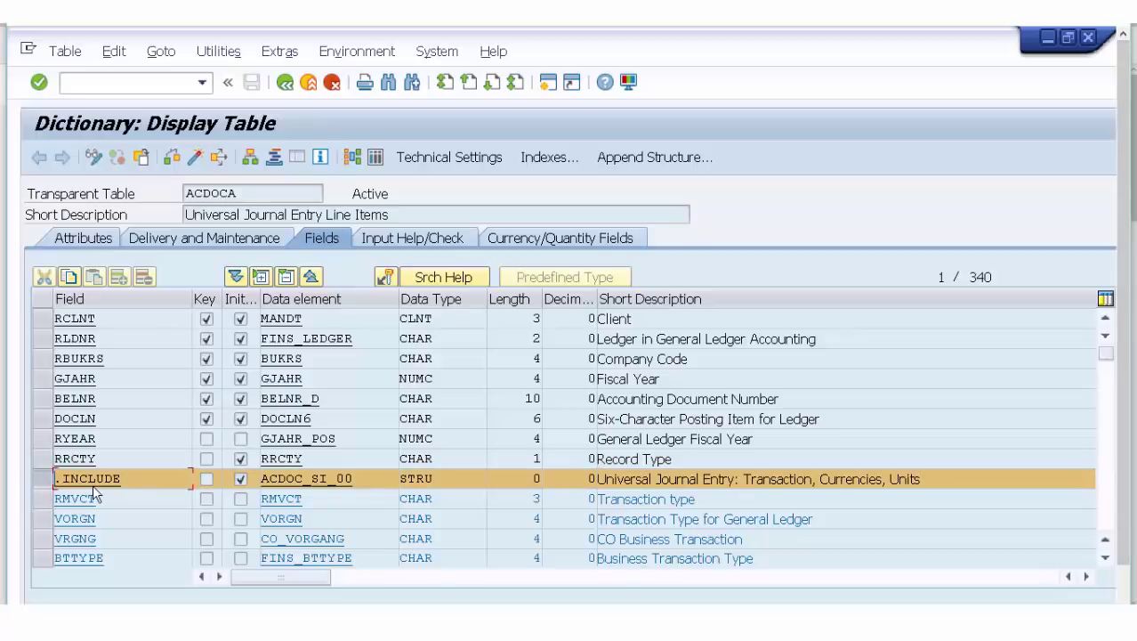
pyautogui.press('pagedown')
pyautogui.press('pagedown')
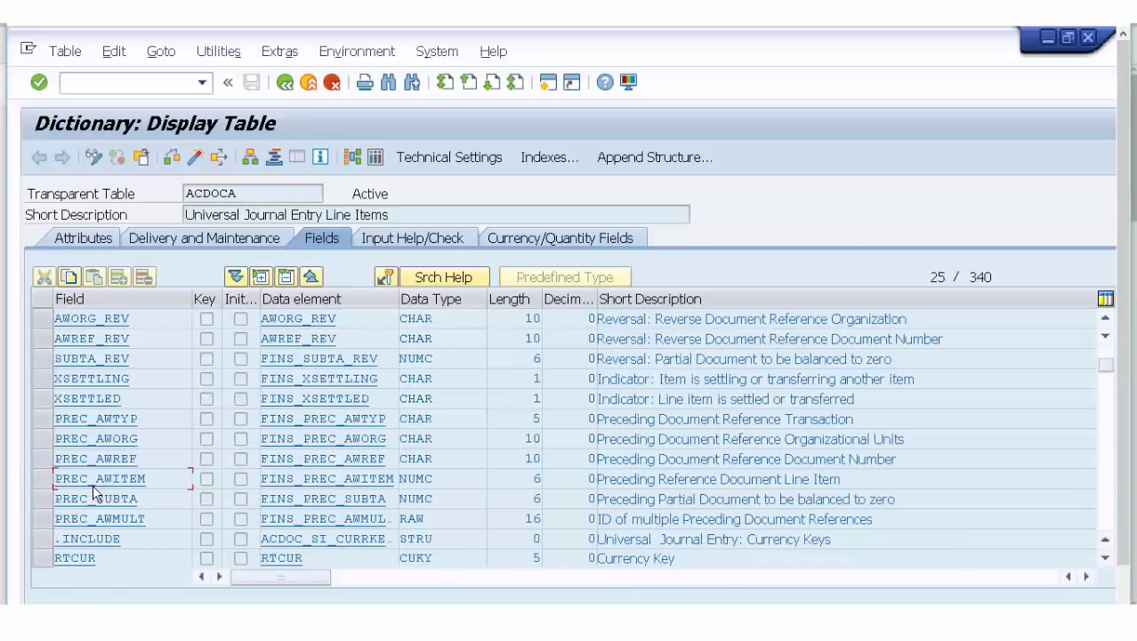
pyautogui.press('pagedown')
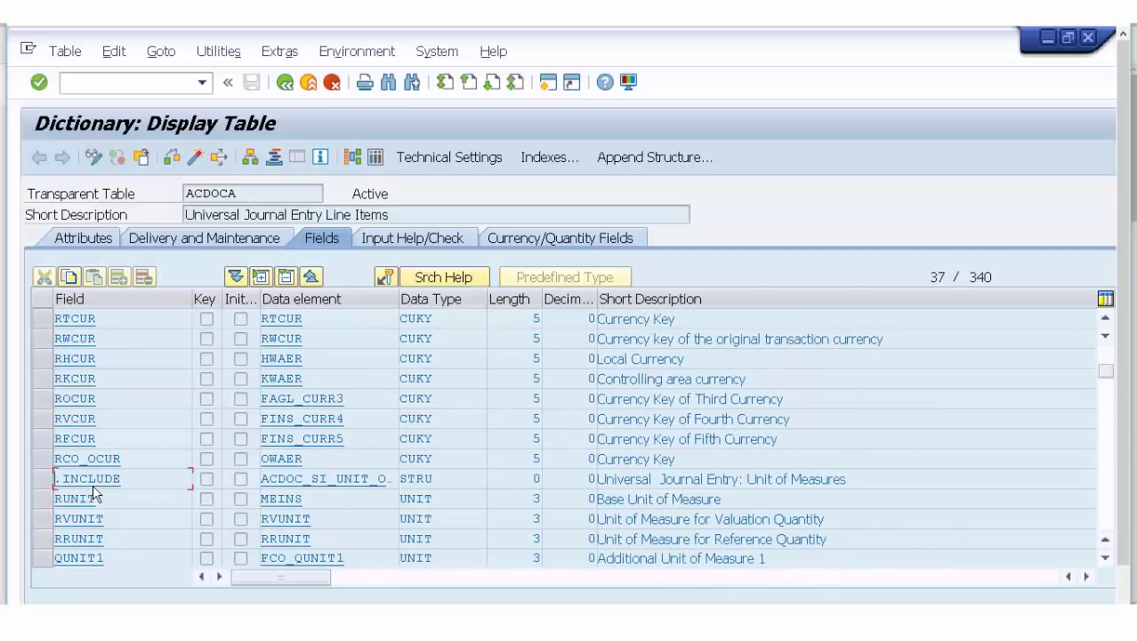
pyautogui.press('pagedown')
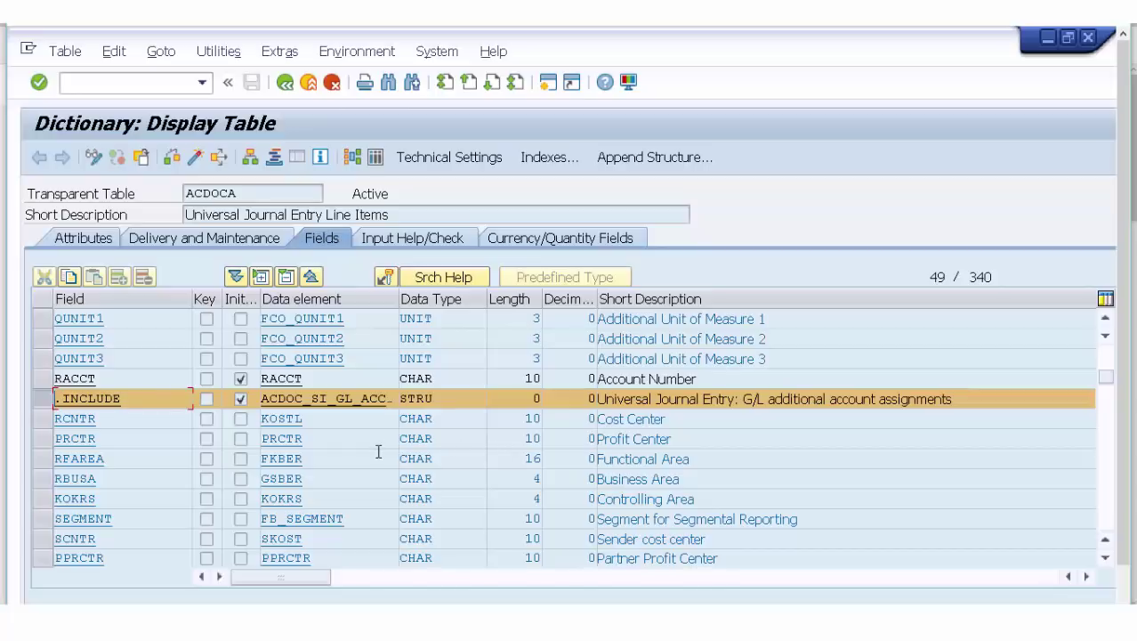
# - Highlight the Value Fields include and go through its currency value, price and quantity fields
pyautogui.scroll(-4, 378, 452)
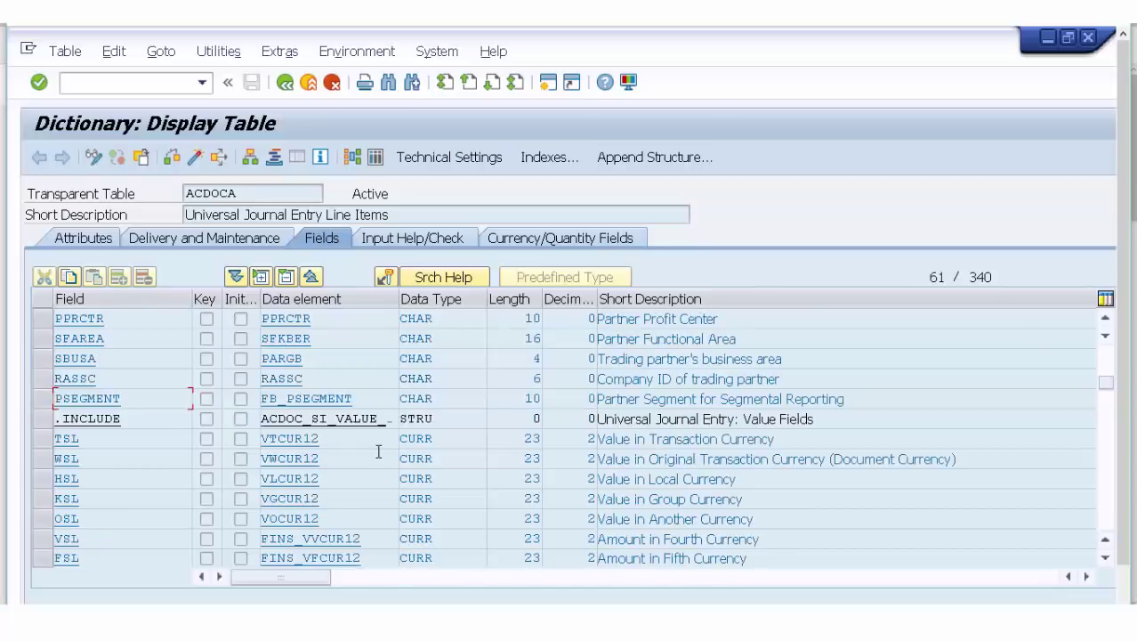
pyautogui.click(40, 422)
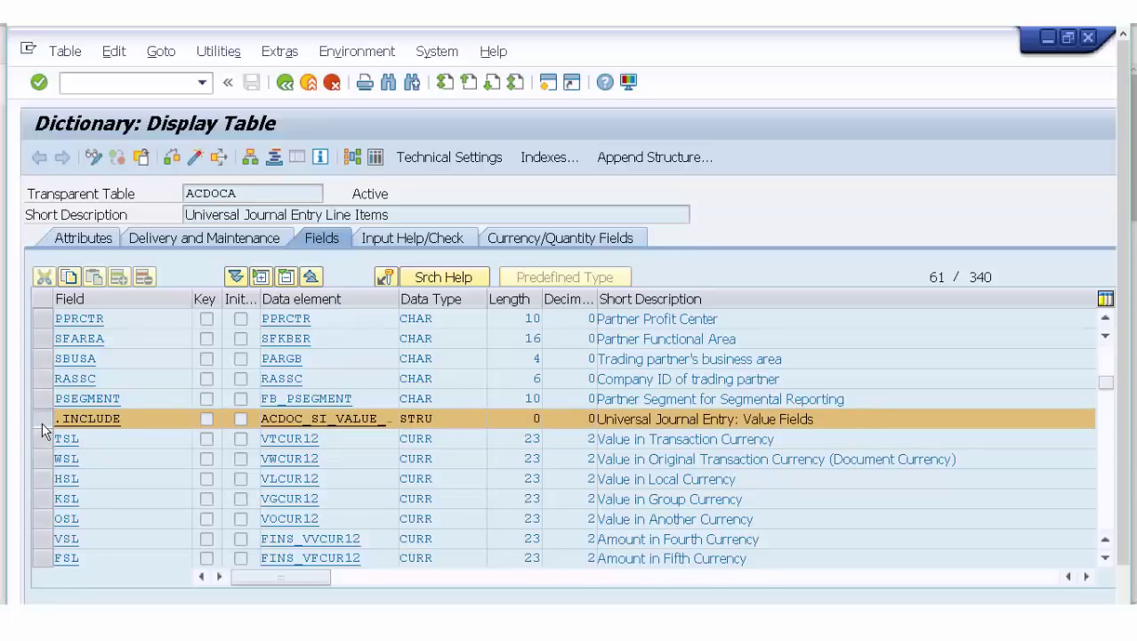
pyautogui.scroll(-3, 45, 430)
pyautogui.scroll(-3, 44, 430)
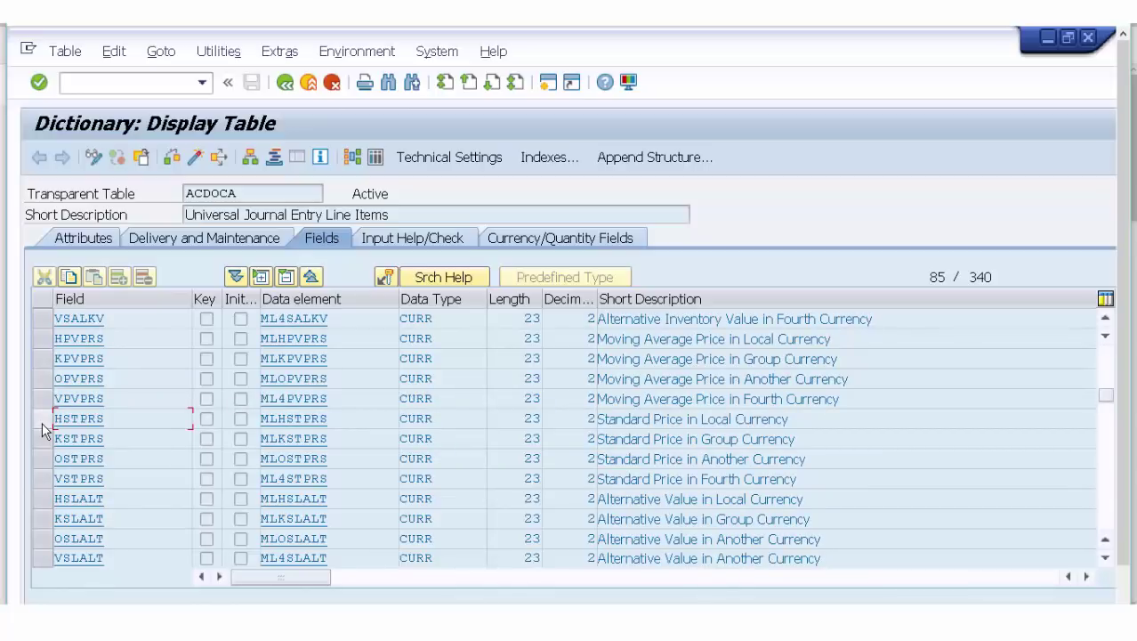
pyautogui.scroll(-3, 44, 430)
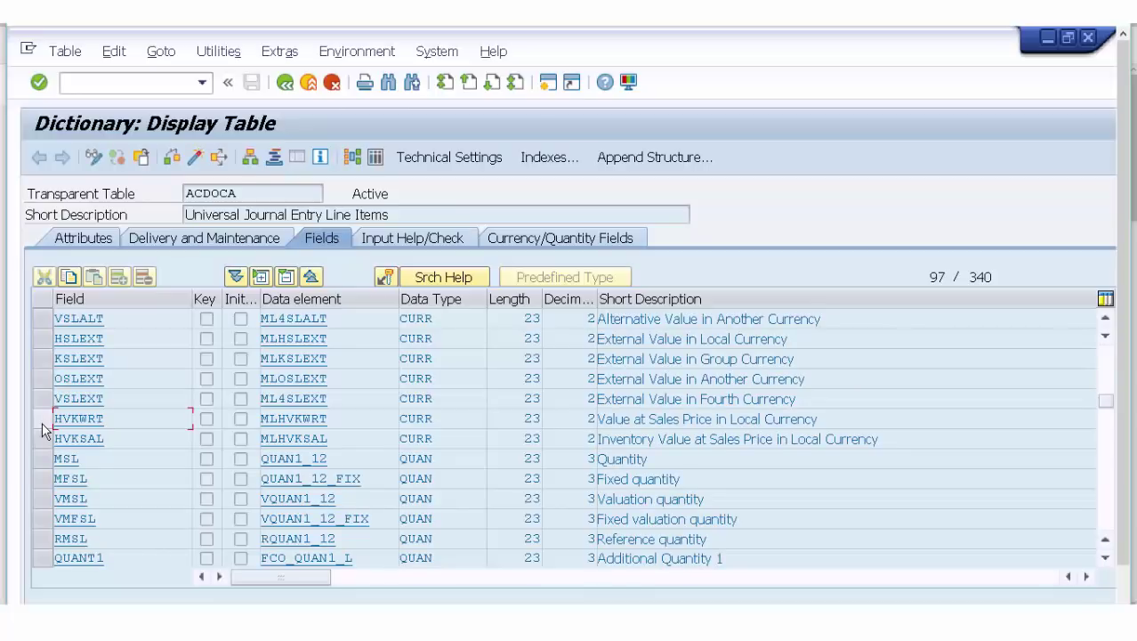
# - Highlight the Mandatory fields for G/L include and review the fields below it
pyautogui.scroll(-3, 45, 430)
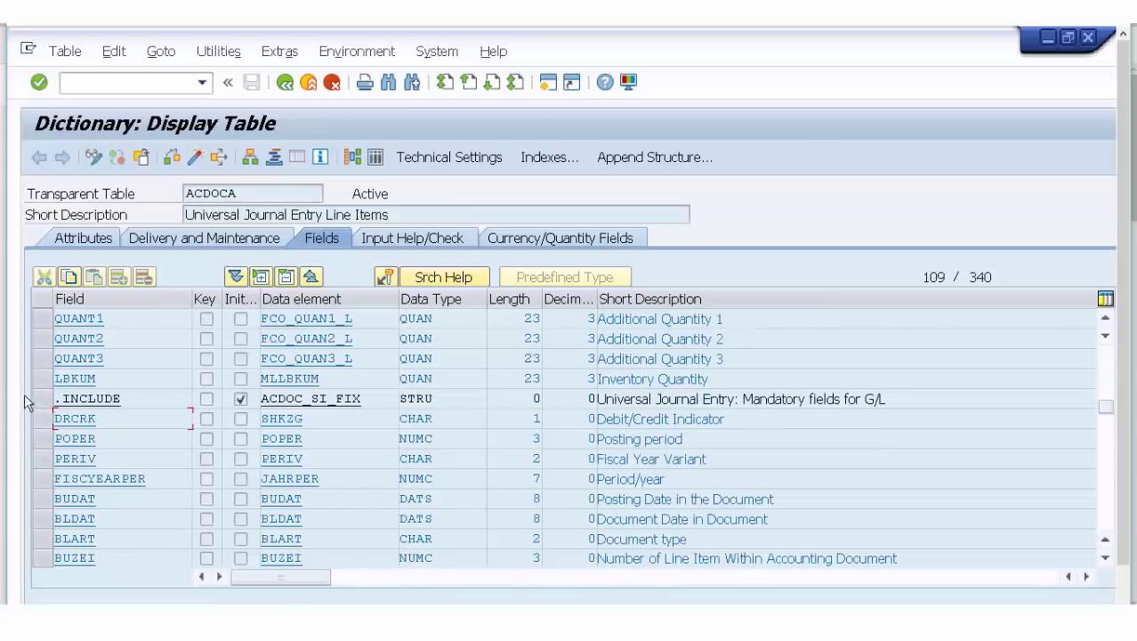
pyautogui.click(46, 404)
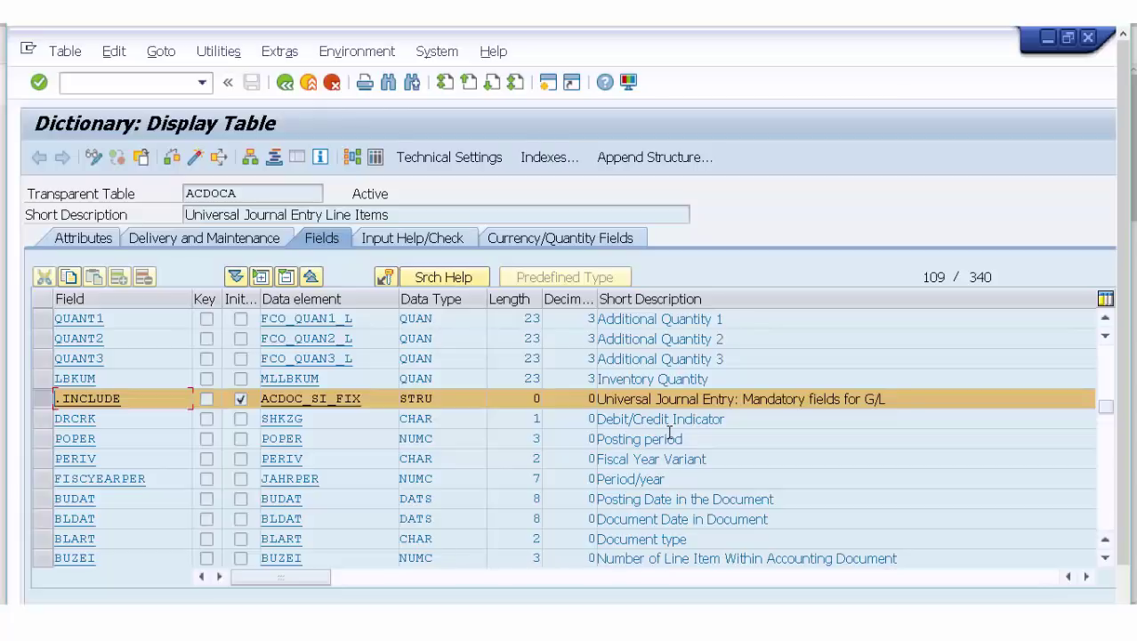
pyautogui.scroll(-4, 669, 434)
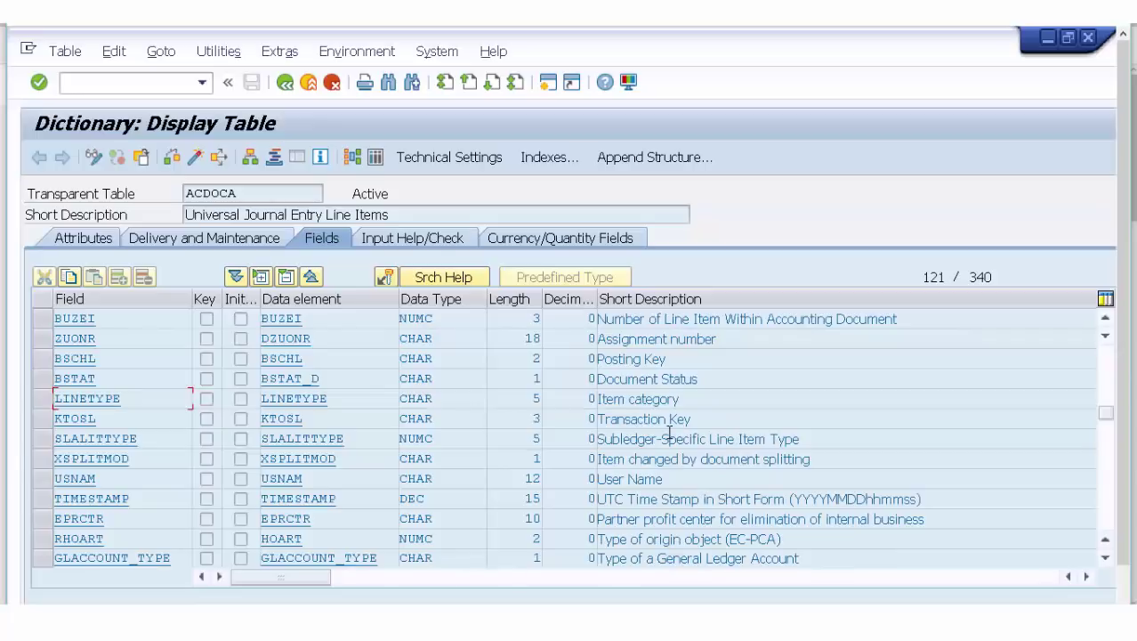
# - Locate and highlight the include with fields for several subledgers, followed by the one for FI subledgers
pyautogui.scroll(-4, 670, 433)
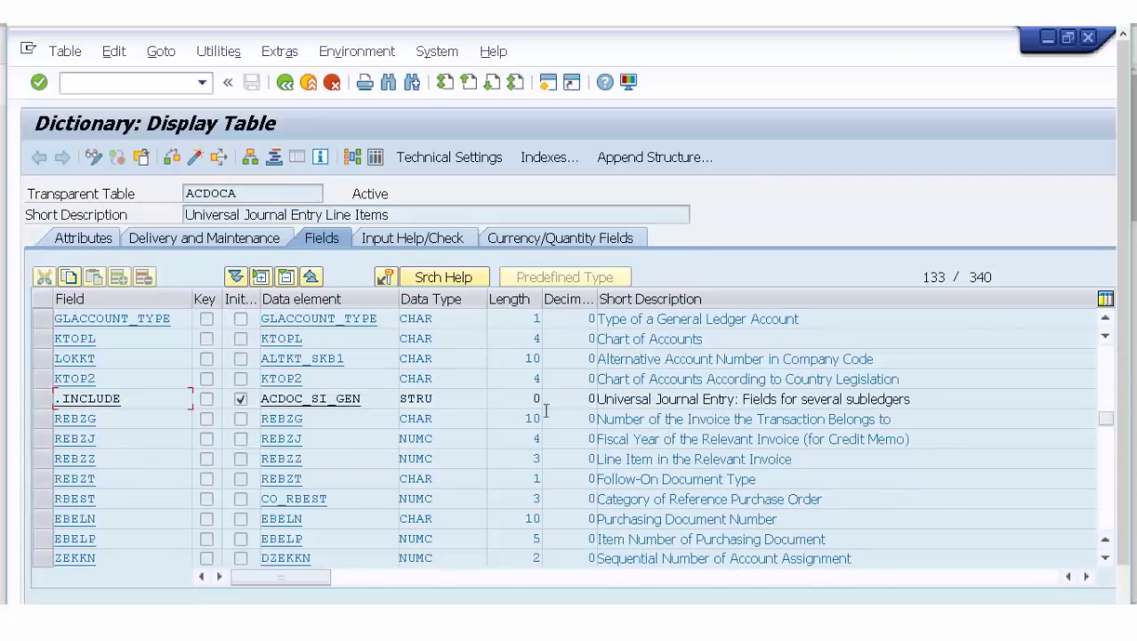
pyautogui.click(42, 409)
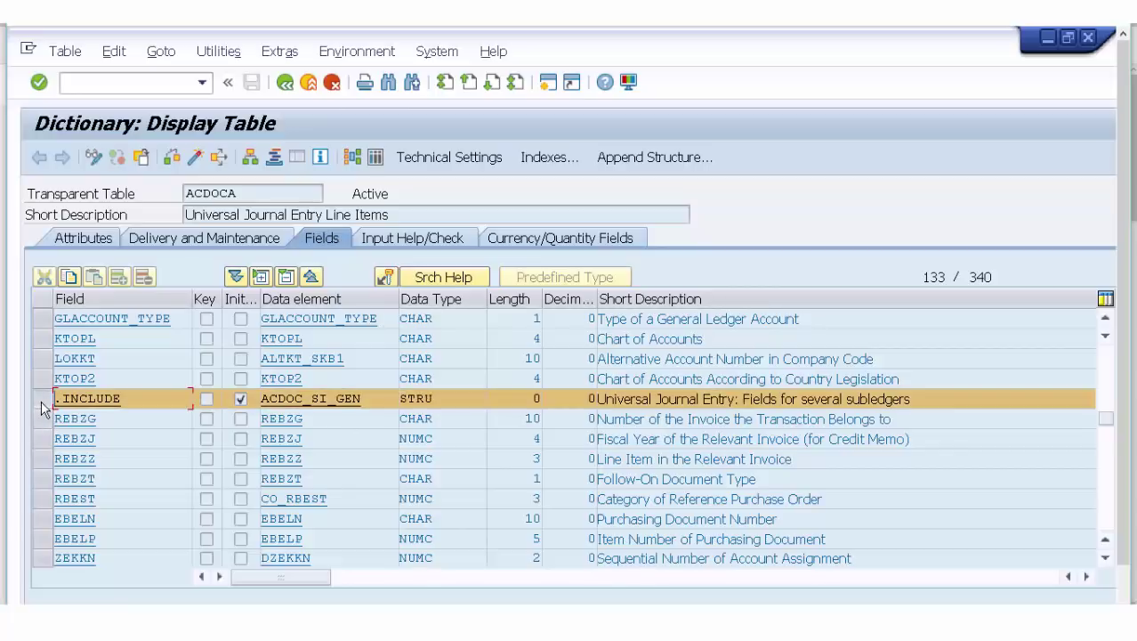
pyautogui.scroll(-4, 42, 409)
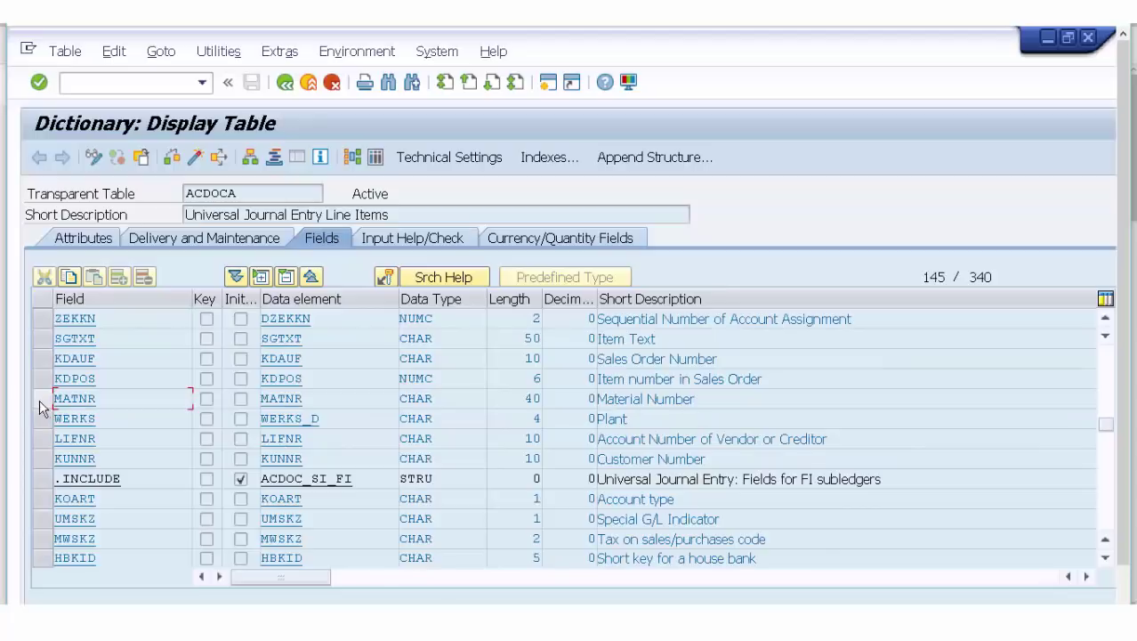
pyautogui.click(51, 482)
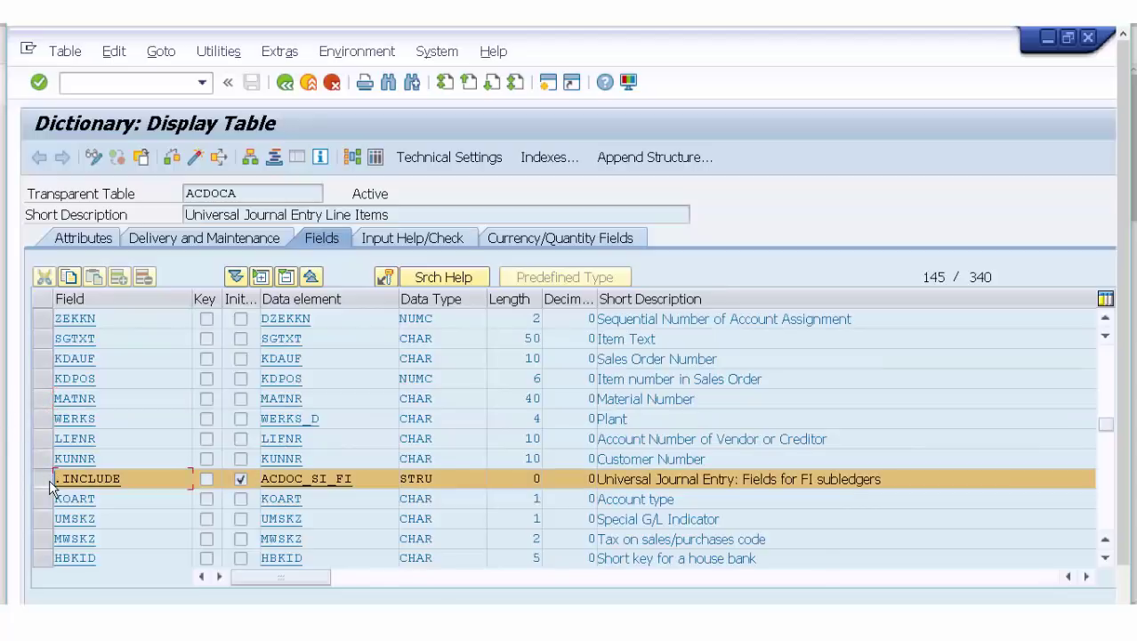
# - Examine the Asset Accounting include ACDOC_SI_FAA and the Material Ledger include ACDOC_SI_ML, highlighting each one
pyautogui.scroll(-4, 51, 488)
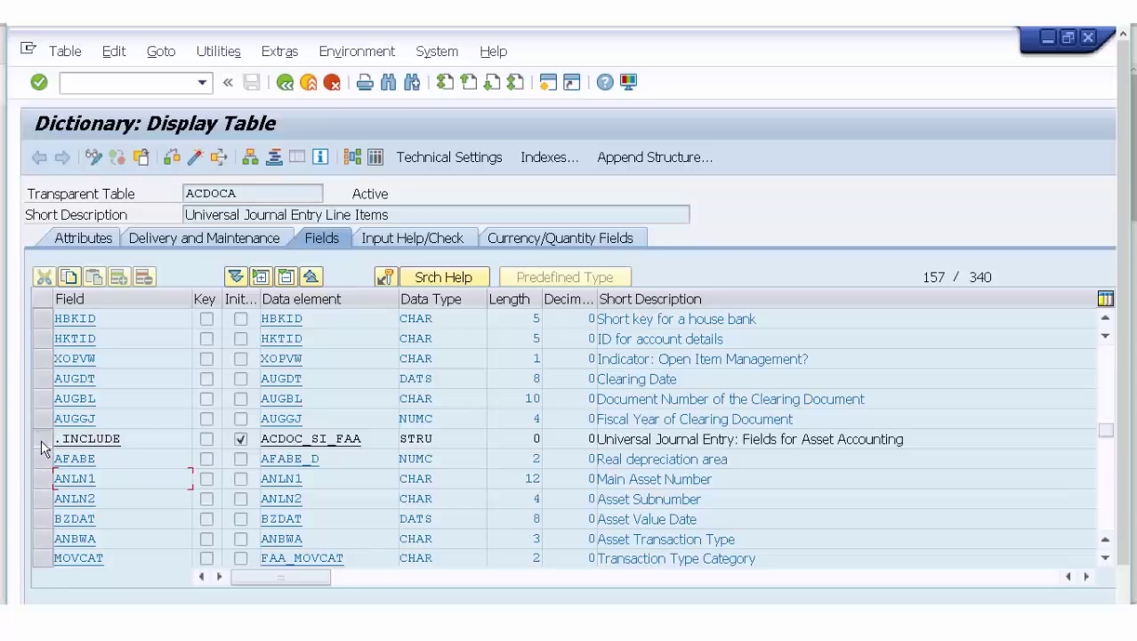
pyautogui.click(41, 440)
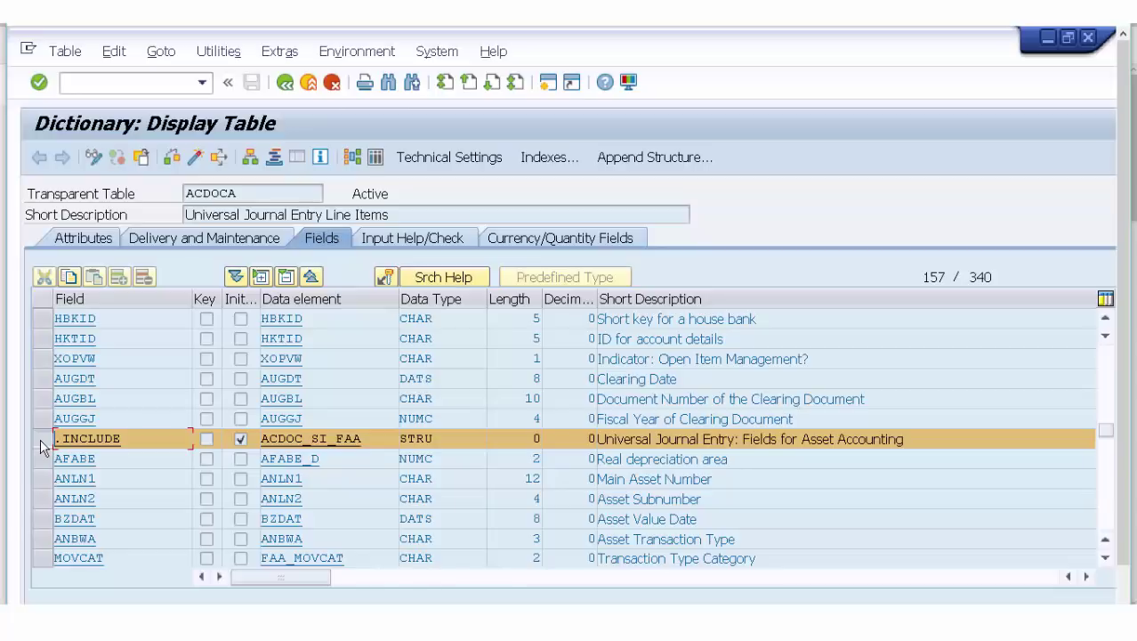
pyautogui.press('pagedown')
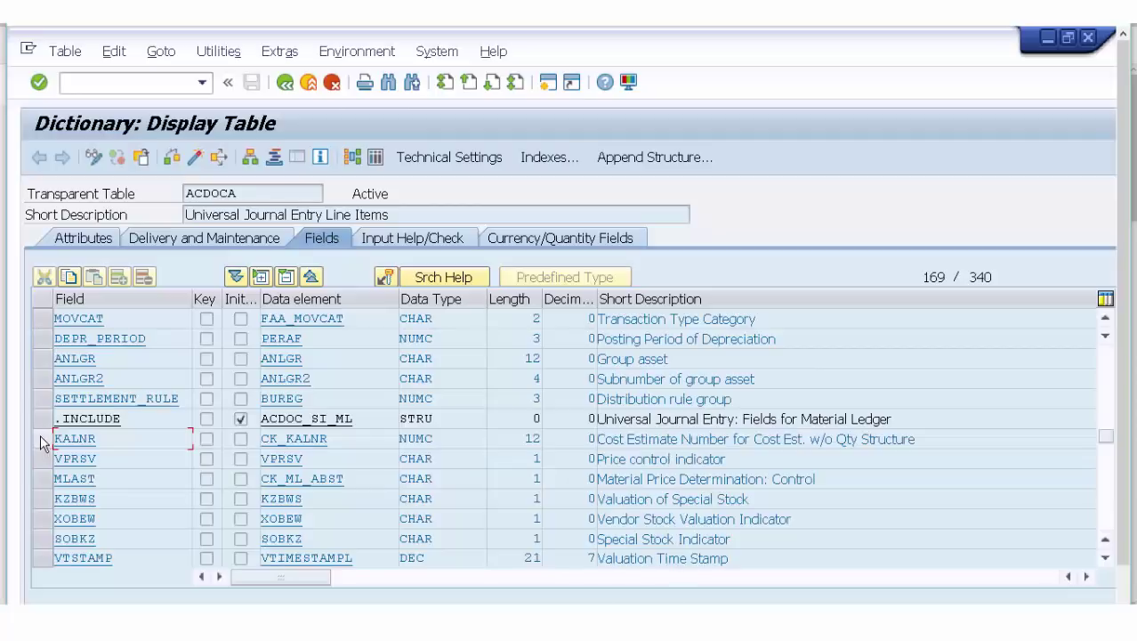
pyautogui.click(39, 418)
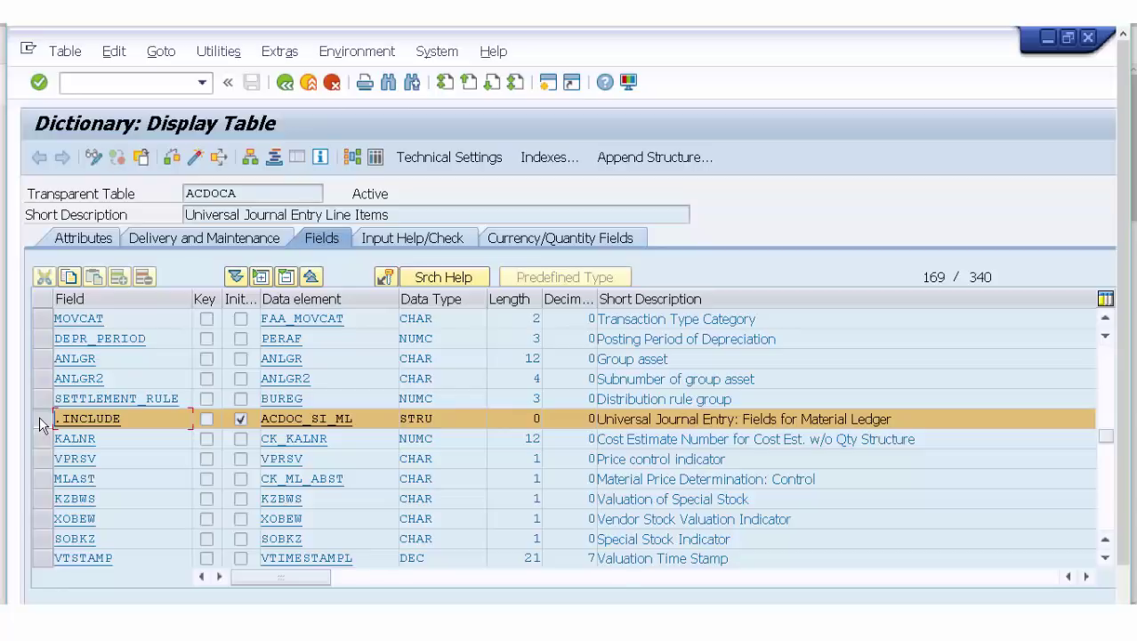
# - Find the Central Finance include ACDOC_SI_CFIN, highlight it to check its sender system fields, and clear the highlight
pyautogui.scroll(-4, 40, 415)
pyautogui.scroll(-4, 40, 416)
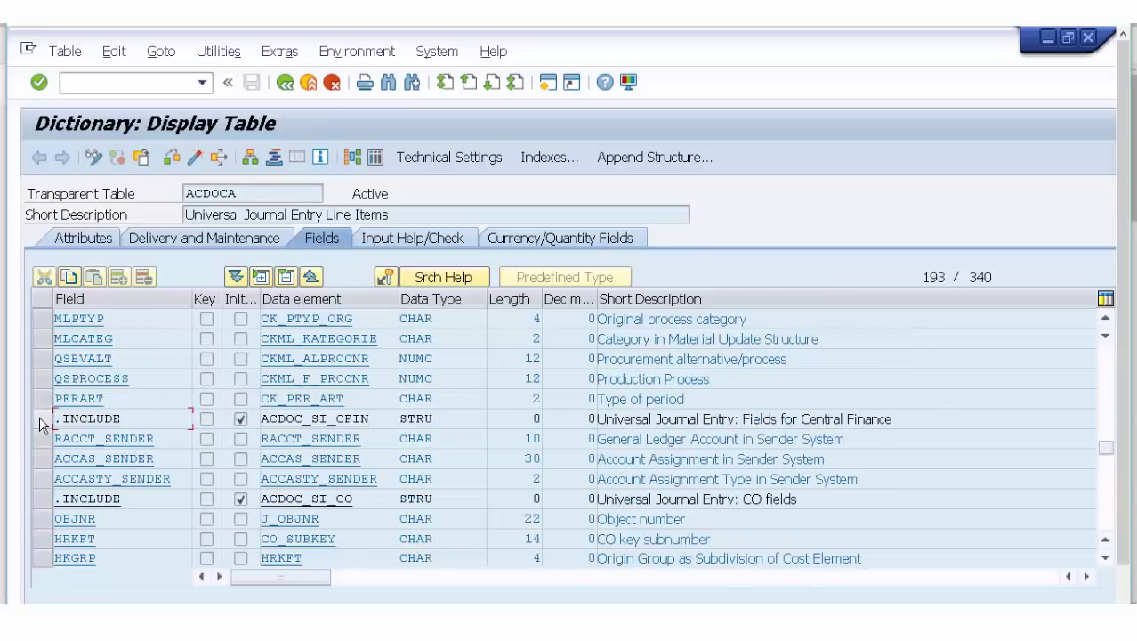
pyautogui.click(39, 418)
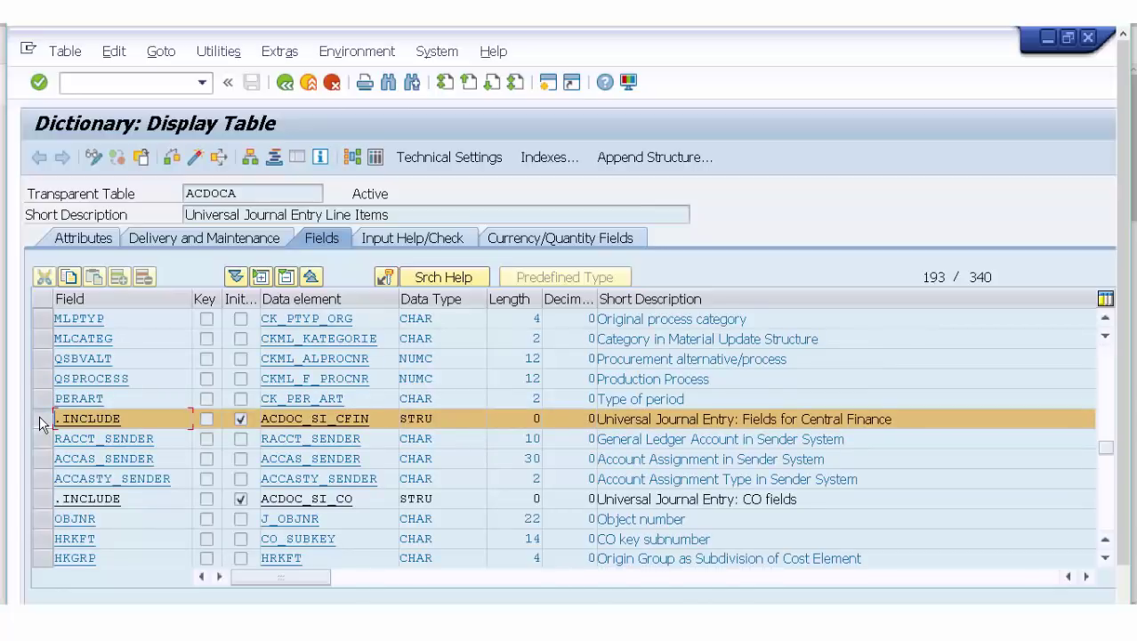
pyautogui.click(1106, 558)
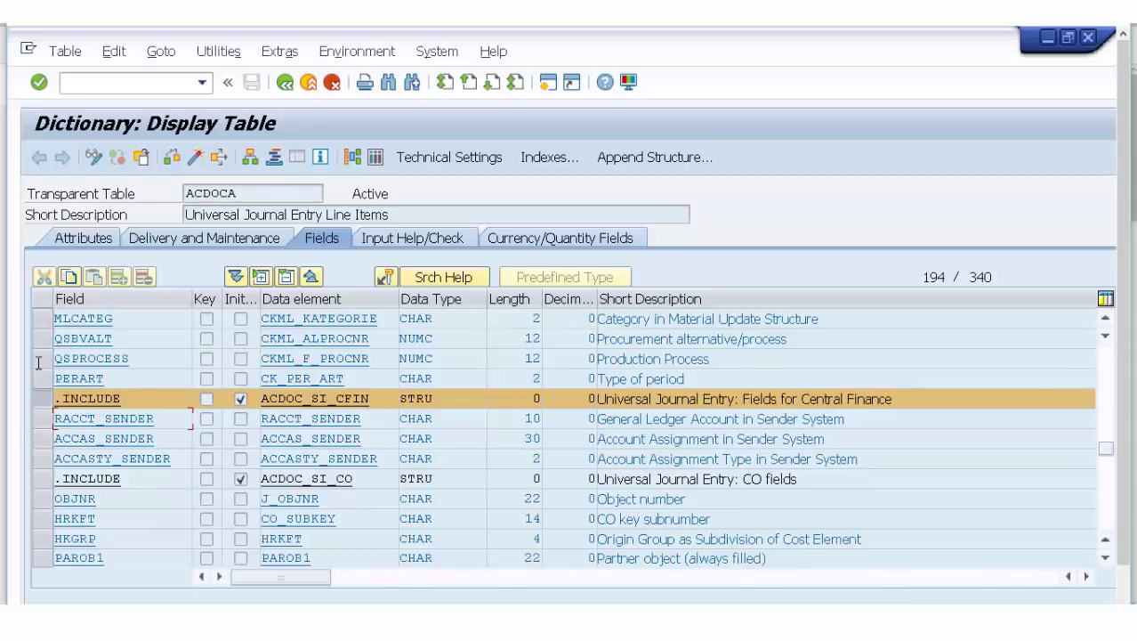
pyautogui.click(37, 397)
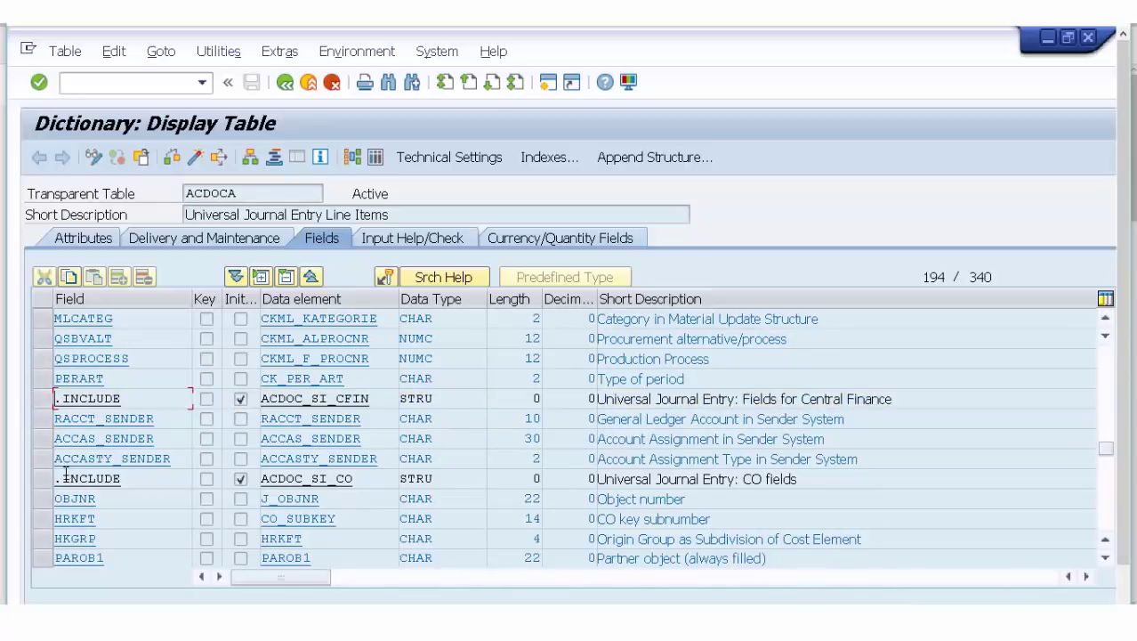
# - Highlight the CO fields include ACDOC_SI_CO and review its controlling fields down to the order, project and network assignments
pyautogui.click(40, 478)
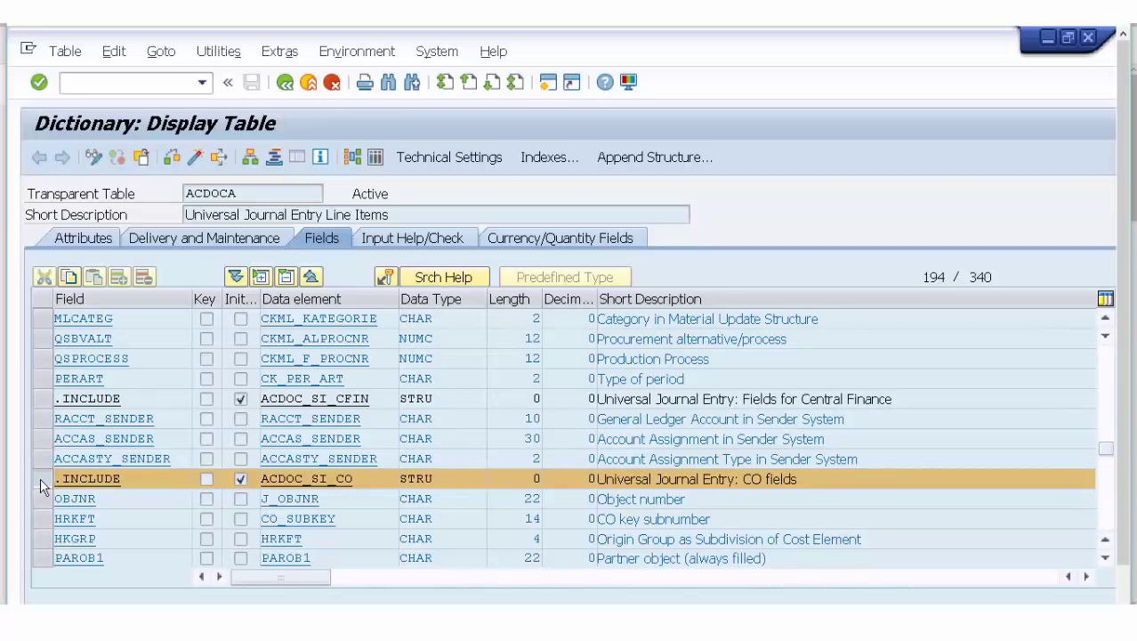
pyautogui.scroll(-3, 40, 478)
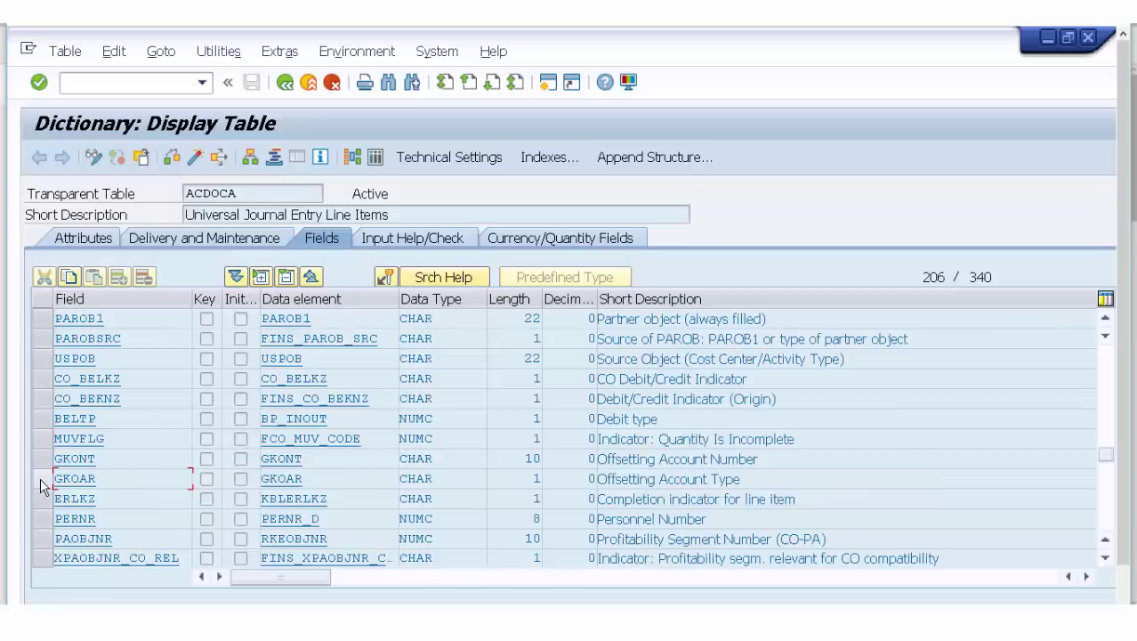
pyautogui.scroll(-3, 40, 478)
pyautogui.scroll(-3, 40, 478)
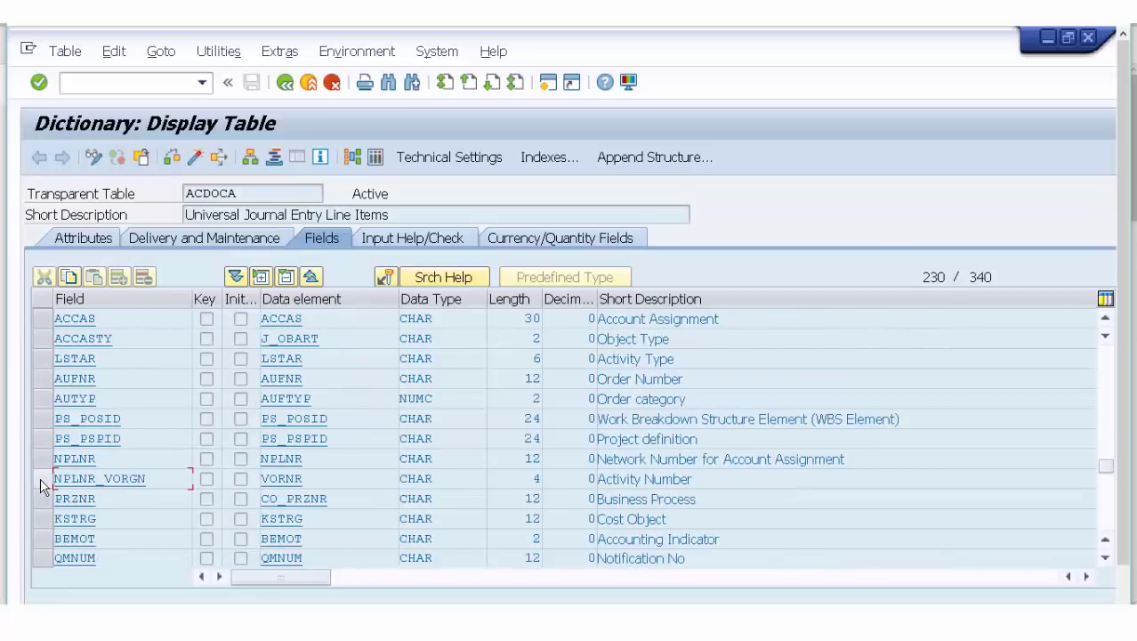
# - Find the CO-PA fields include ACDOC_SI_COPA beyond the partner assignment fields, highlight it, and mark the table name ACDOCA
pyautogui.scroll(-3, 40, 478)
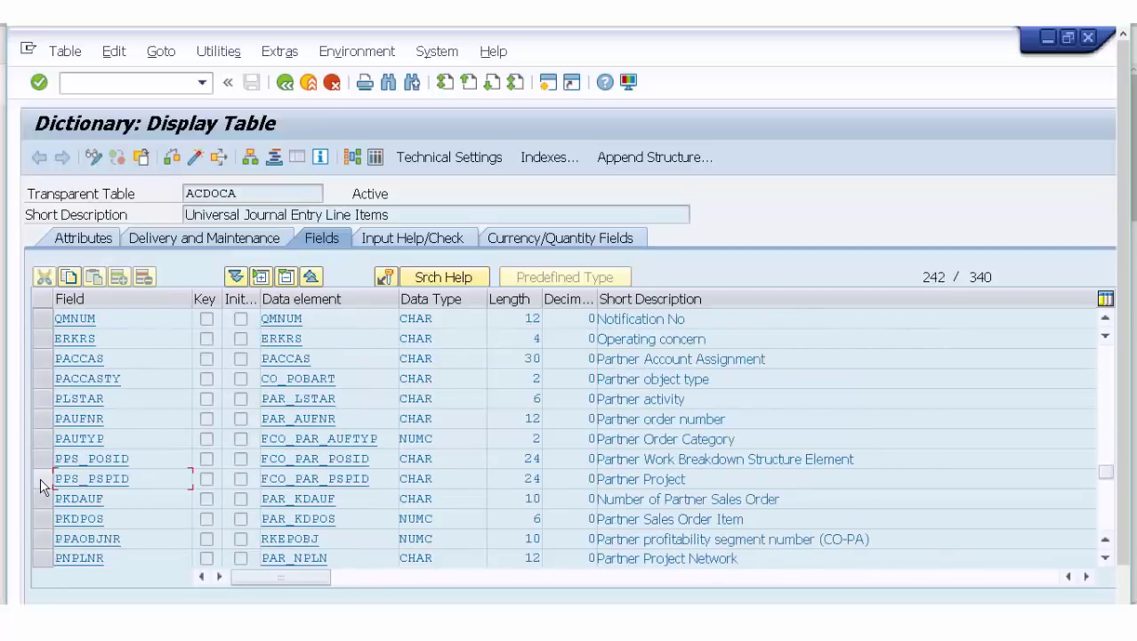
pyautogui.scroll(-3, 40, 478)
pyautogui.scroll(-3, 40, 478)
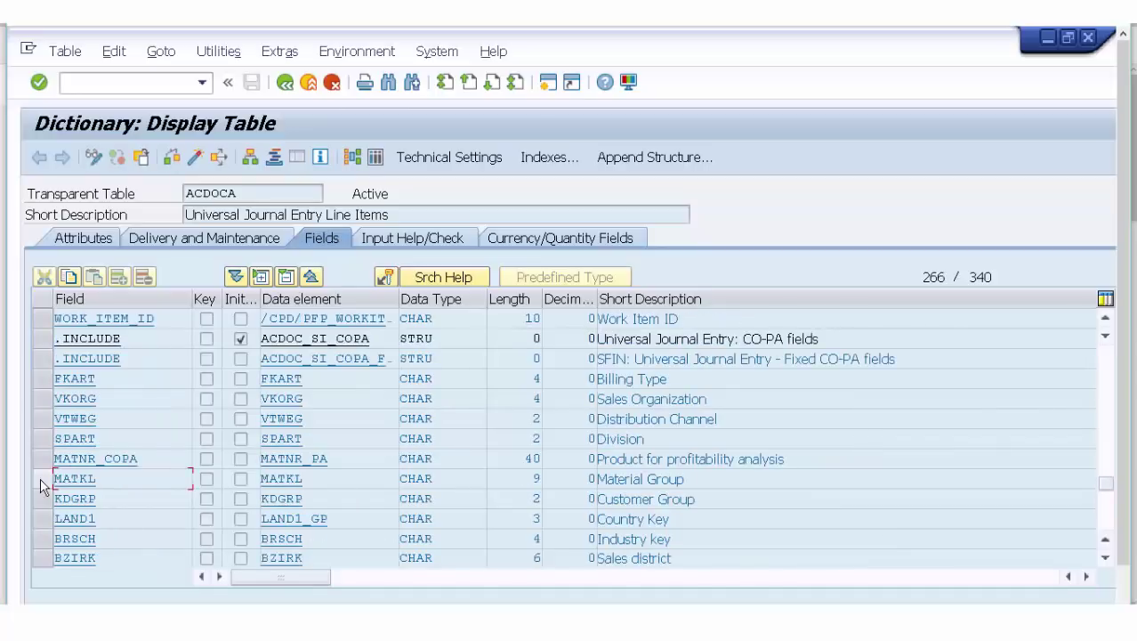
pyautogui.click(39, 339)
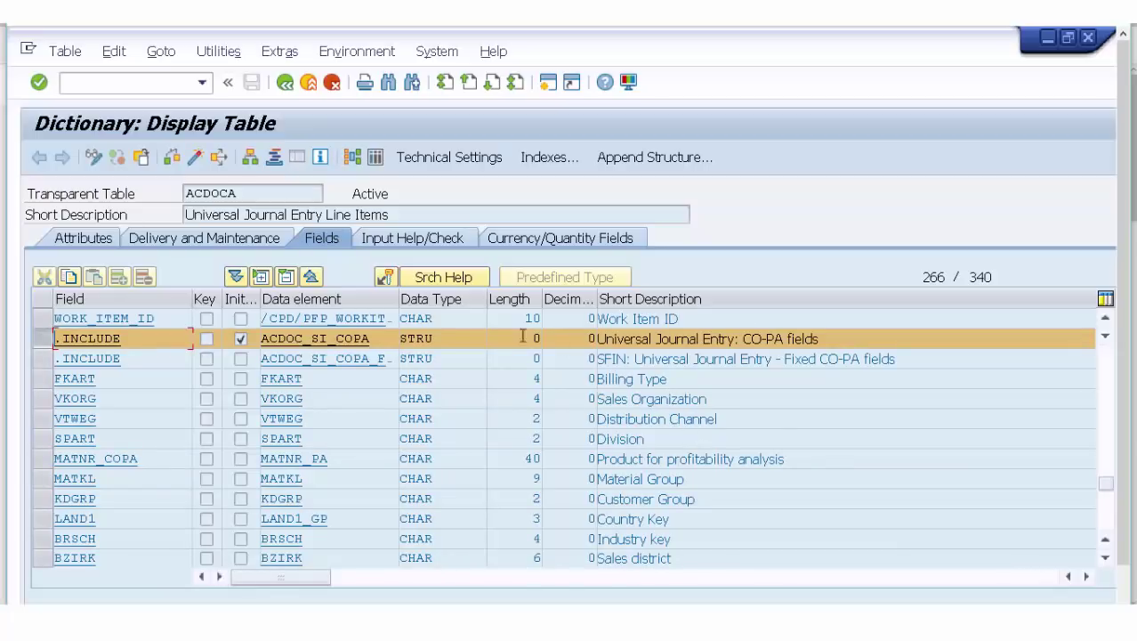
pyautogui.click(198, 197)
pyautogui.doubleClick(197, 196)
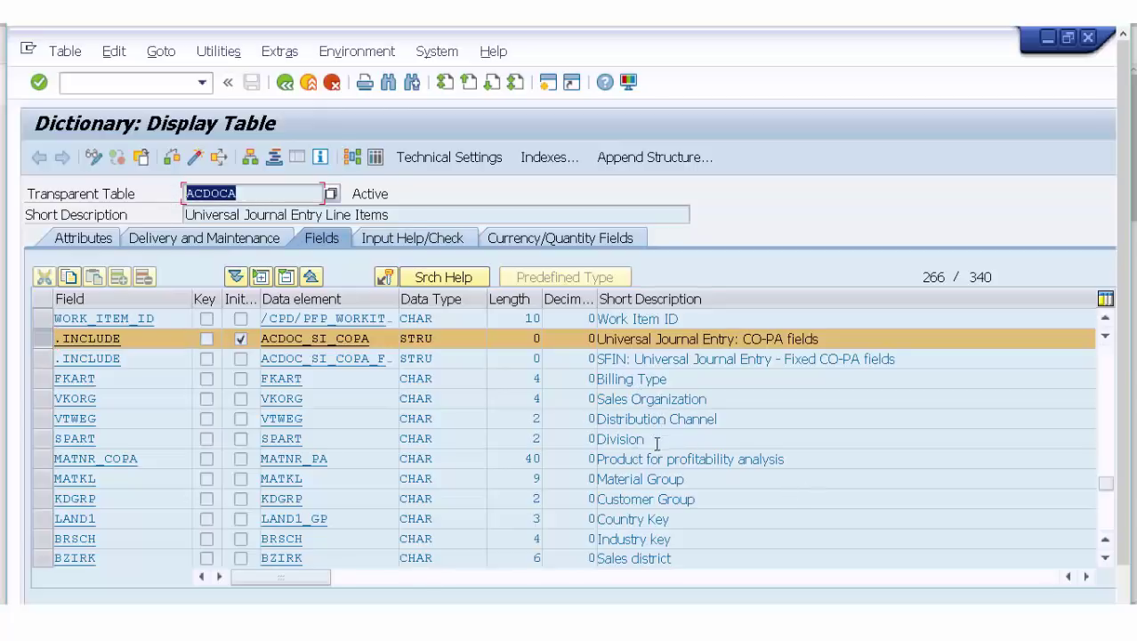
# - Look over the CO-PA characteristics, return to the ACDOC_SI_COPA include, clear its row highlight and mark its short description
pyautogui.click(638, 499)
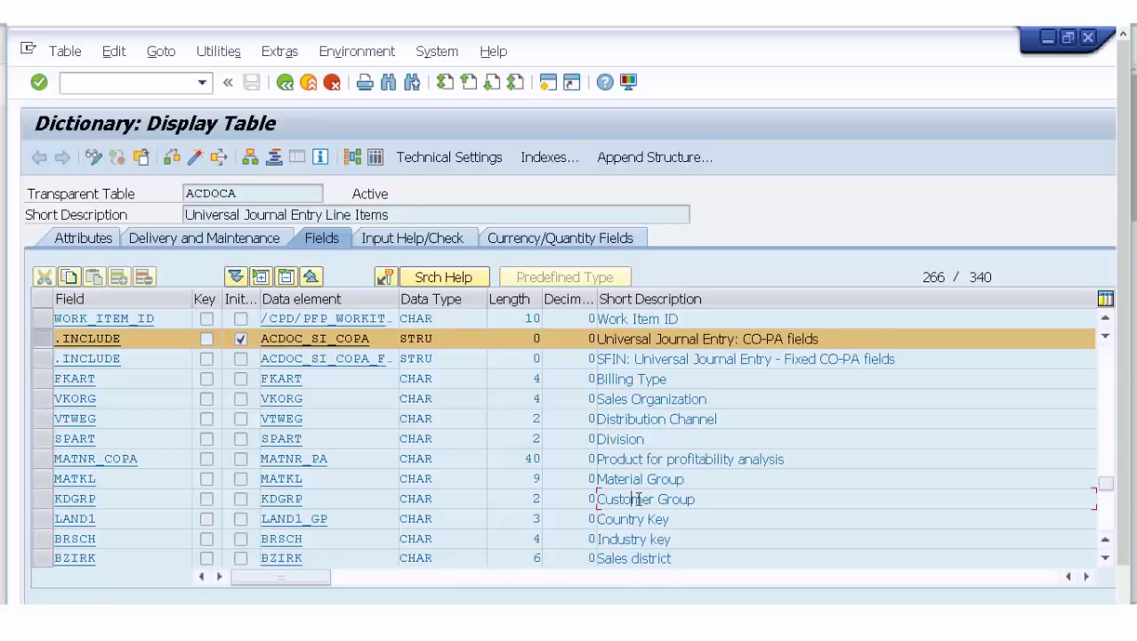
pyautogui.scroll(-4, 638, 500)
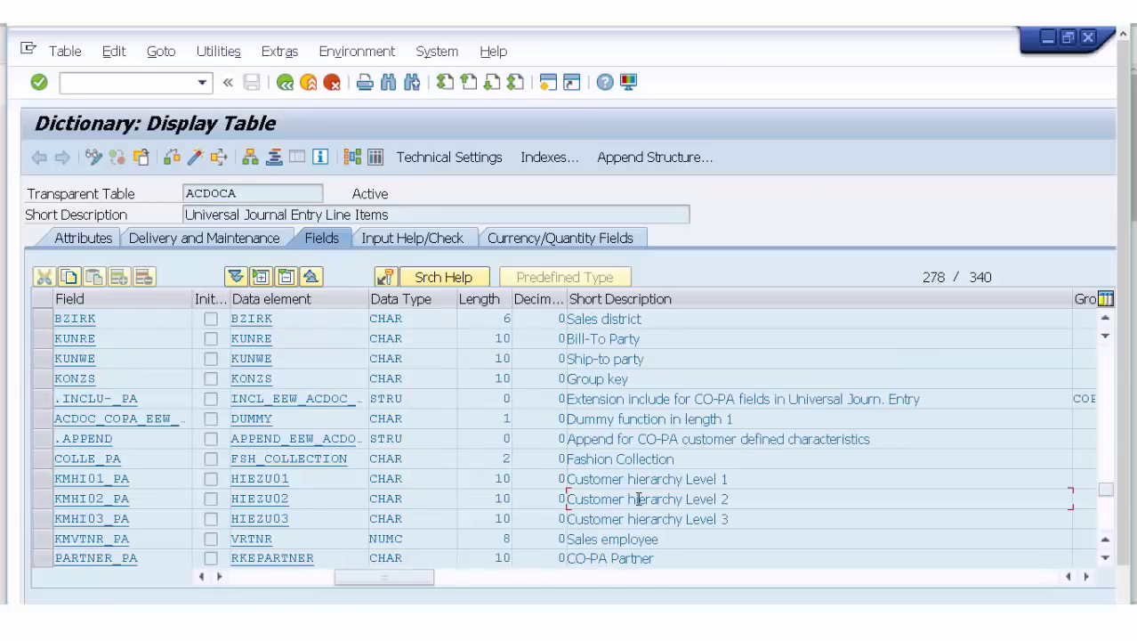
pyautogui.scroll(4, 638, 499)
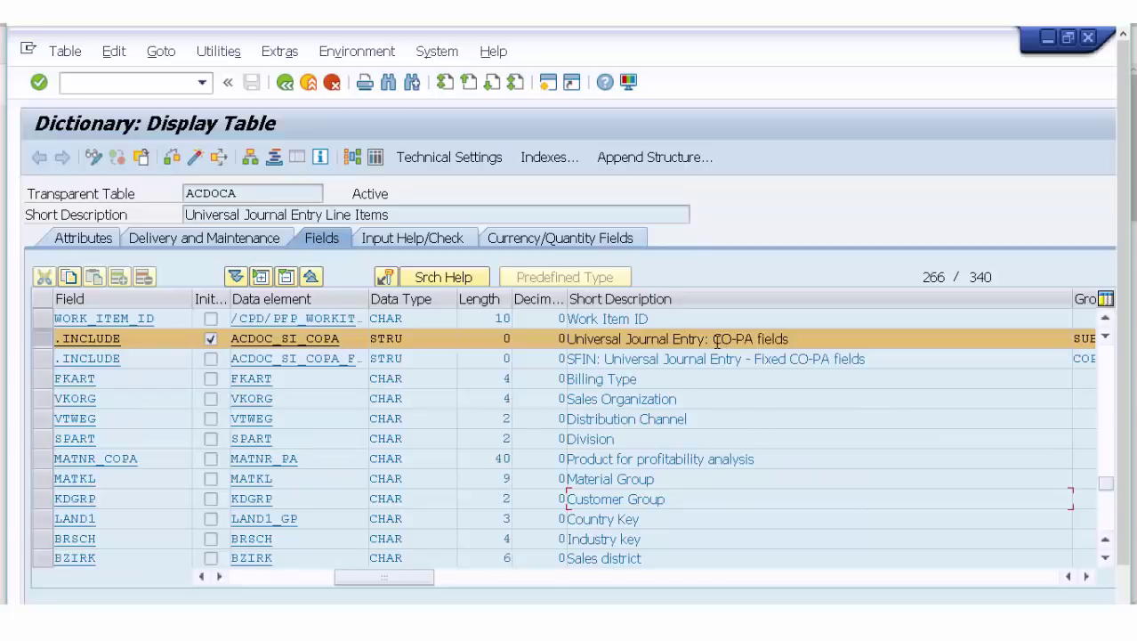
pyautogui.click(37, 339)
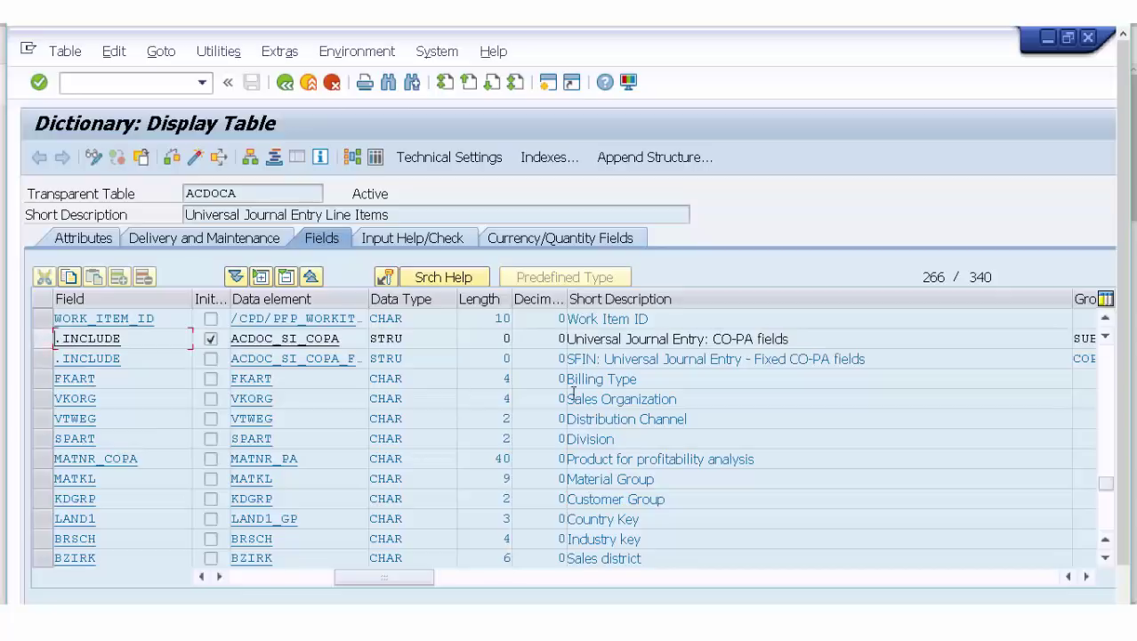
pyautogui.moveTo(789, 339); pyautogui.dragTo(577, 339)
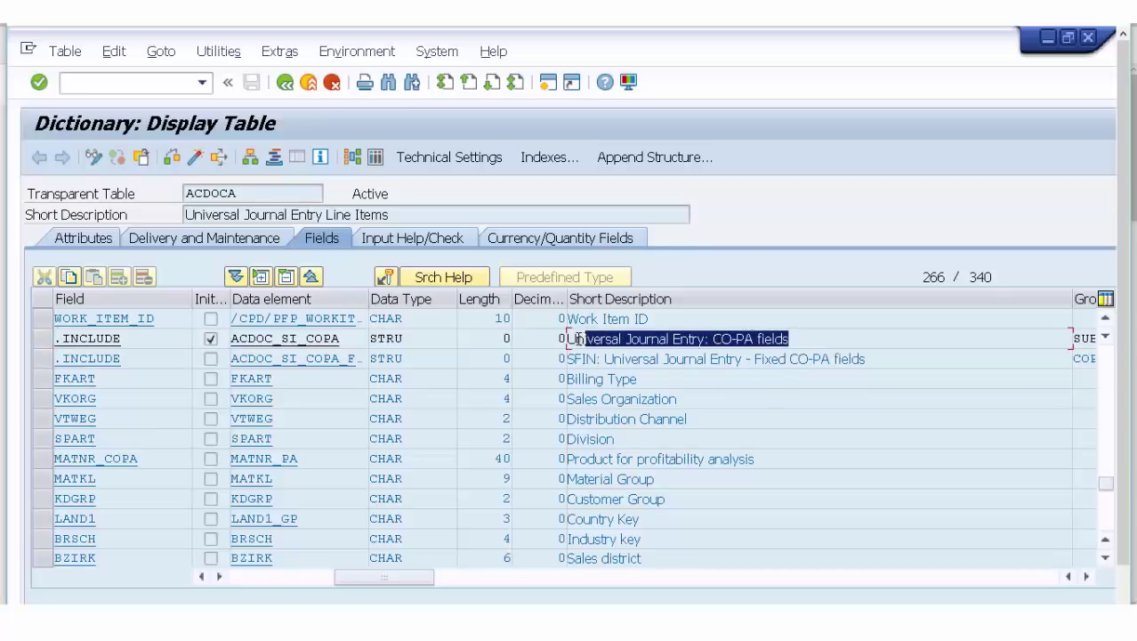
# - Review the remaining CO-PA characteristics and highlight the Public Sector include ACDOC_SI_PS
pyautogui.click(610, 419)
pyautogui.scroll(-4, 610, 419)
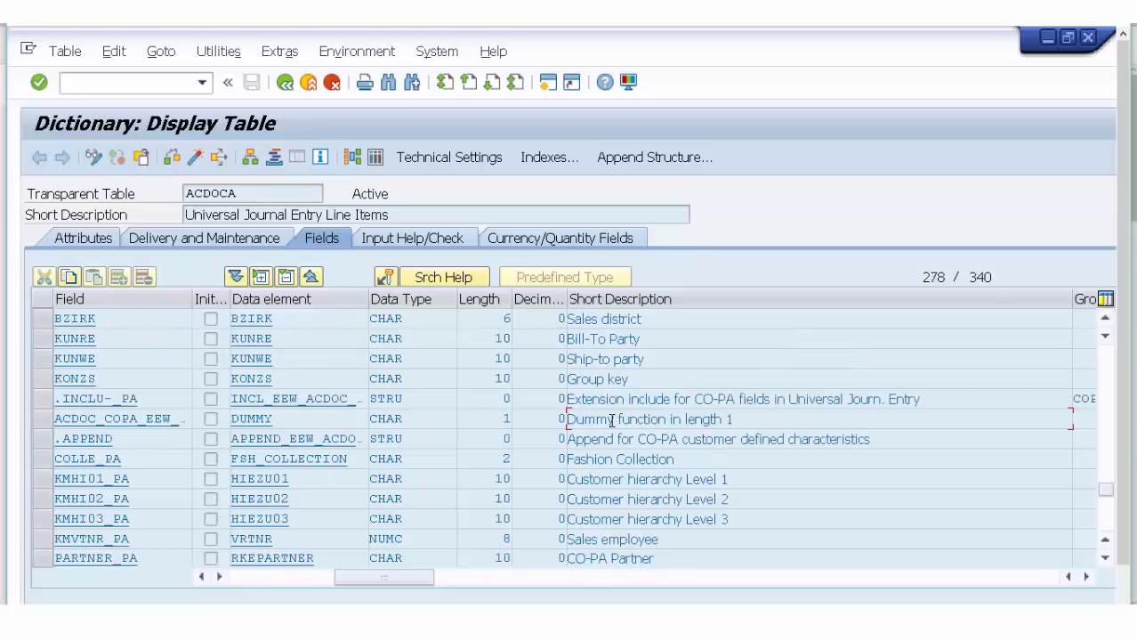
pyautogui.scroll(-4, 612, 419)
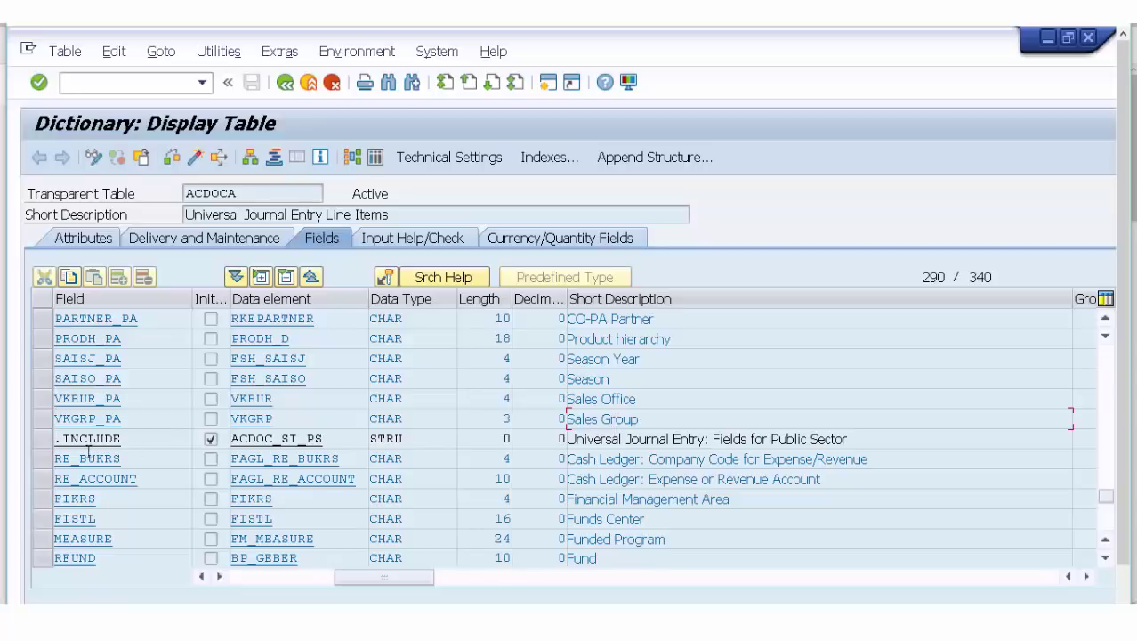
pyautogui.click(44, 441)
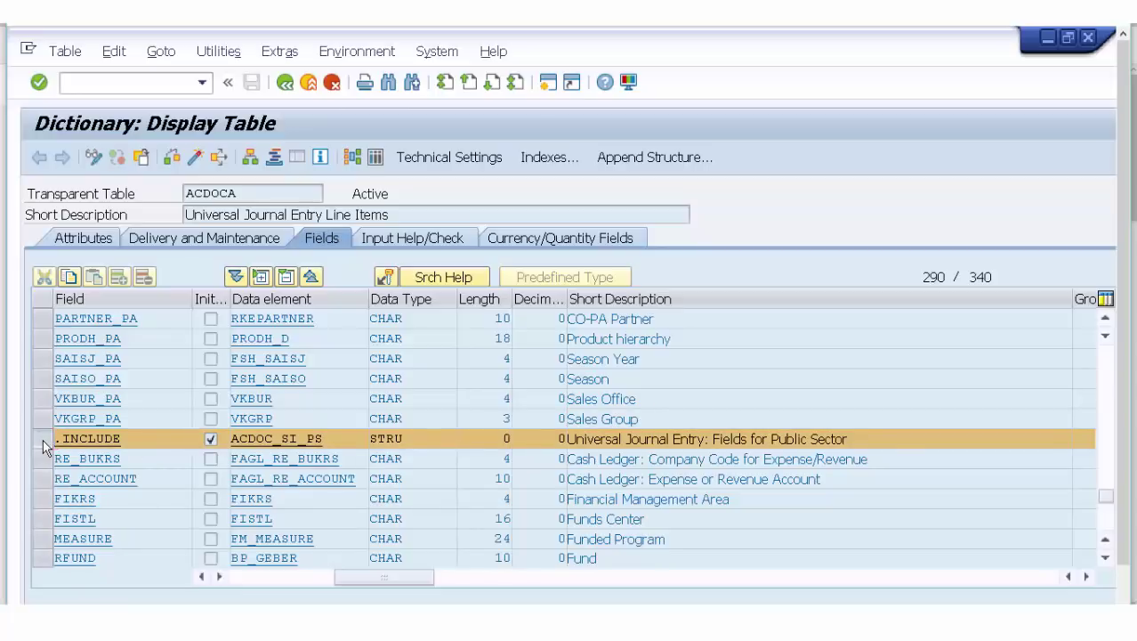
# - Examine the Real Estate include ACDOC_SI_RE and the extension fields include ACDOC_SI_EXT
pyautogui.scroll(-4, 43, 445)
pyautogui.scroll(-4, 42, 442)
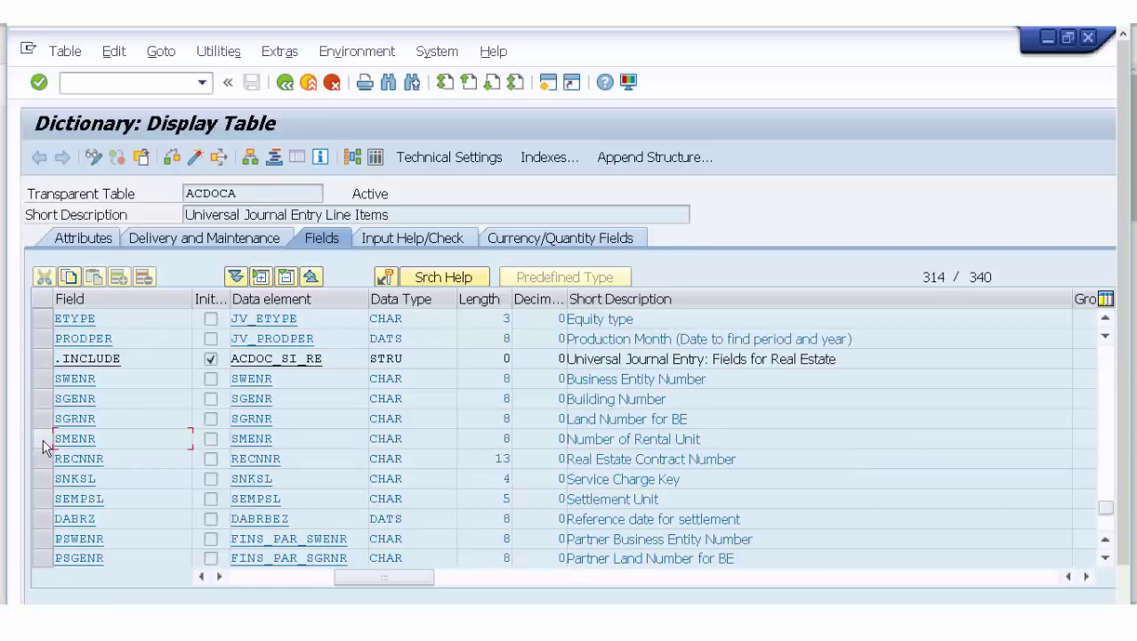
pyautogui.scroll(-4, 43, 445)
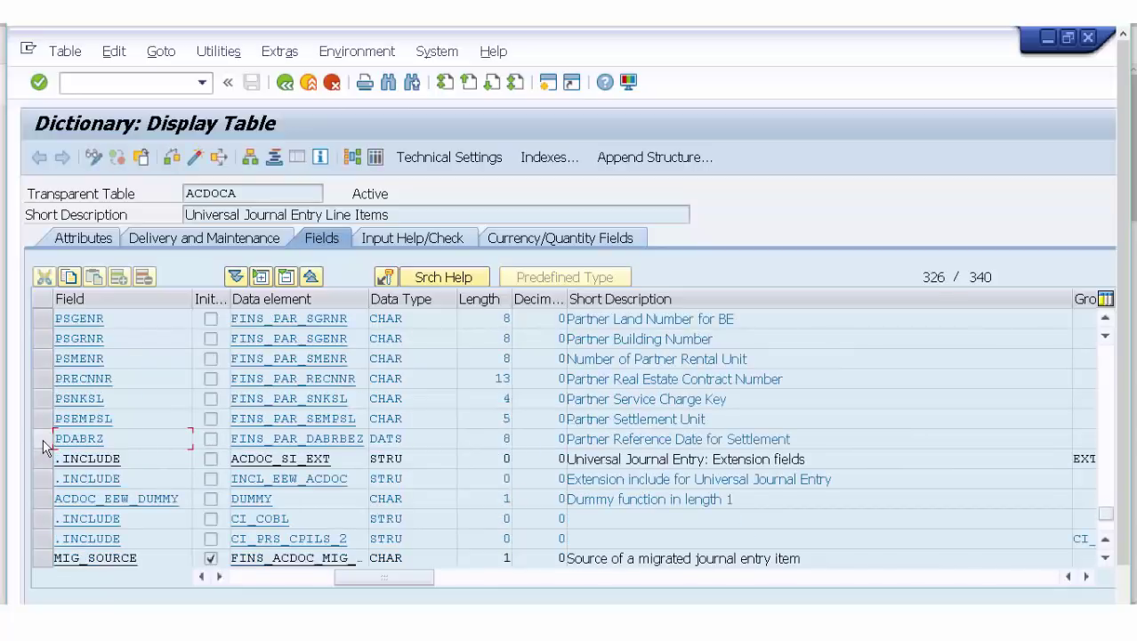
# - Display the contents of table ACDOCA for company code SFS
pyautogui.click(376, 160)
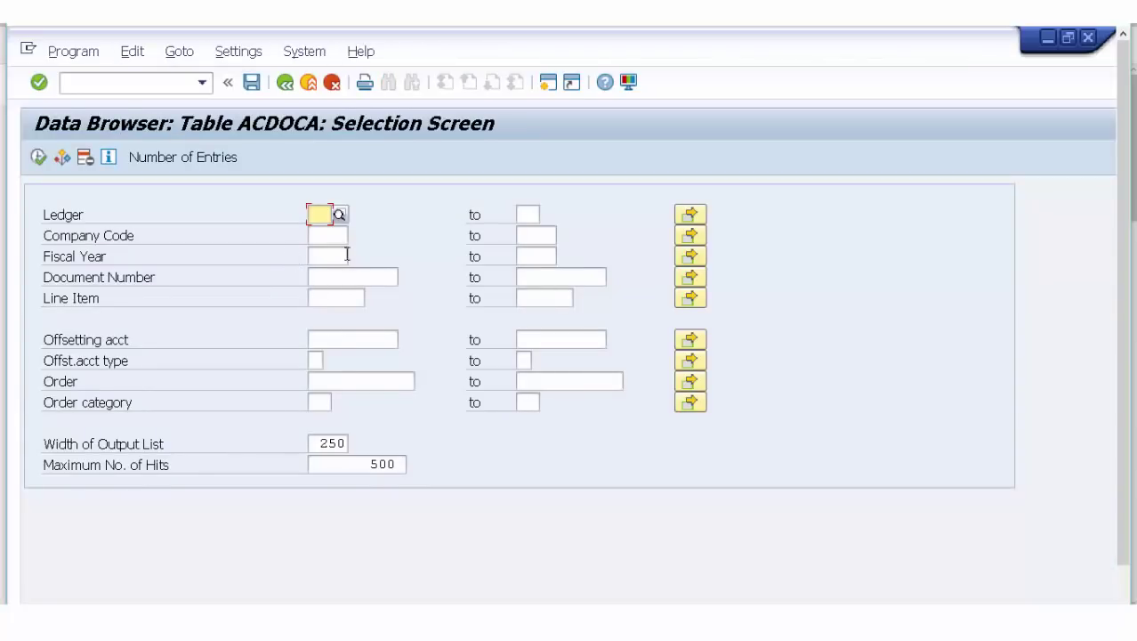
pyautogui.click(325, 239)
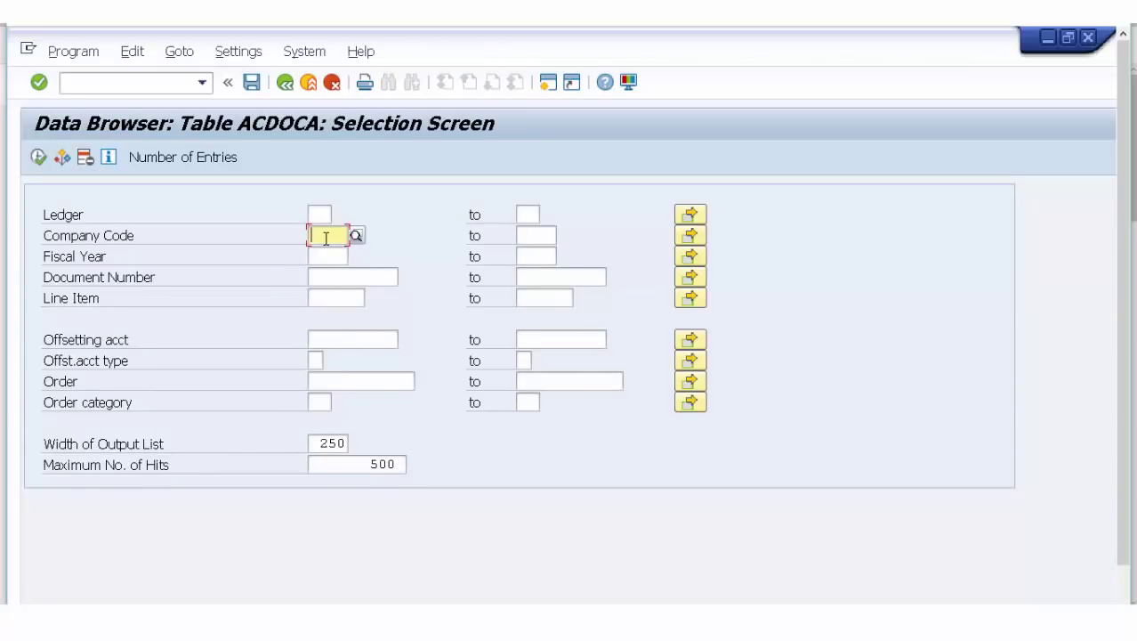
pyautogui.write('sfs')
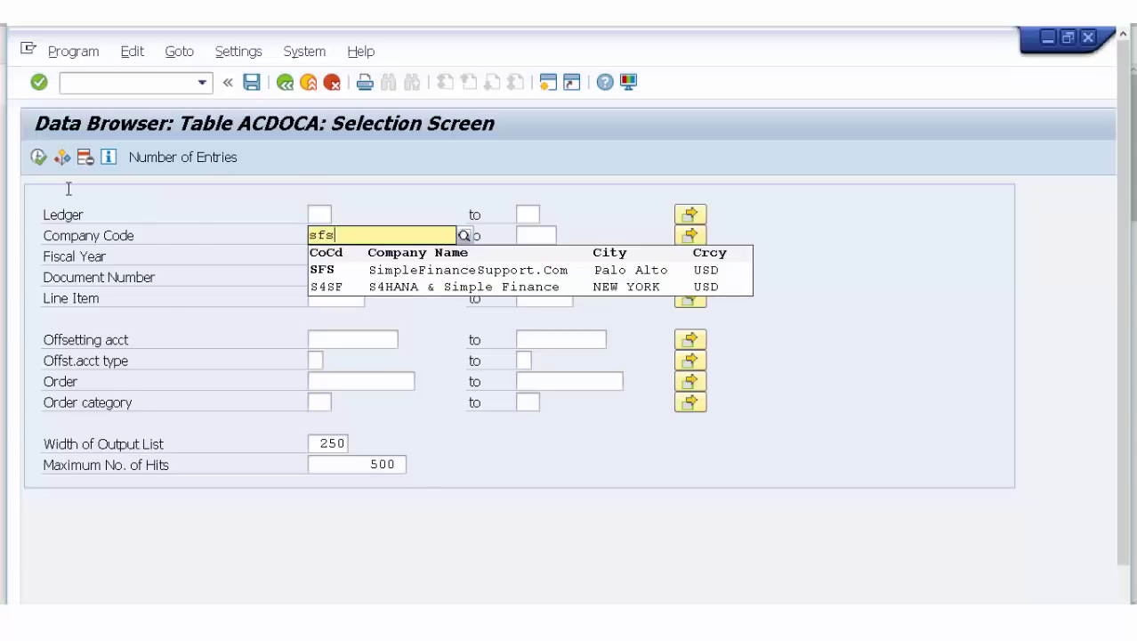
pyautogui.click(37, 157)
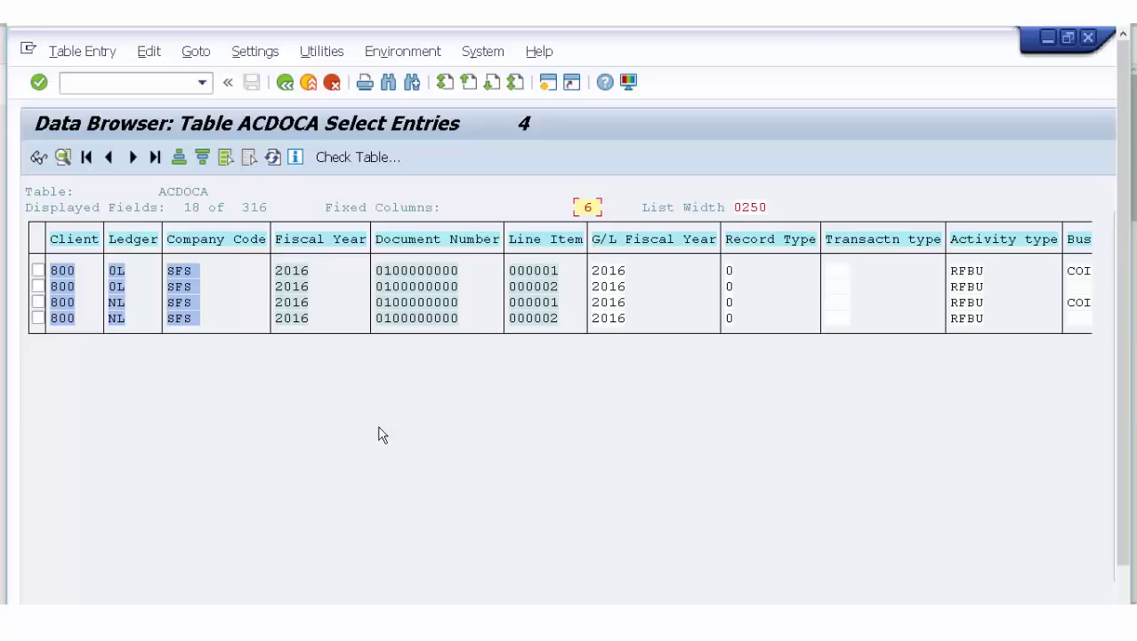
# - Open the first line item of ledger 0L and check its business transaction, activity type and reference procedure
pyautogui.doubleClick(401, 275)
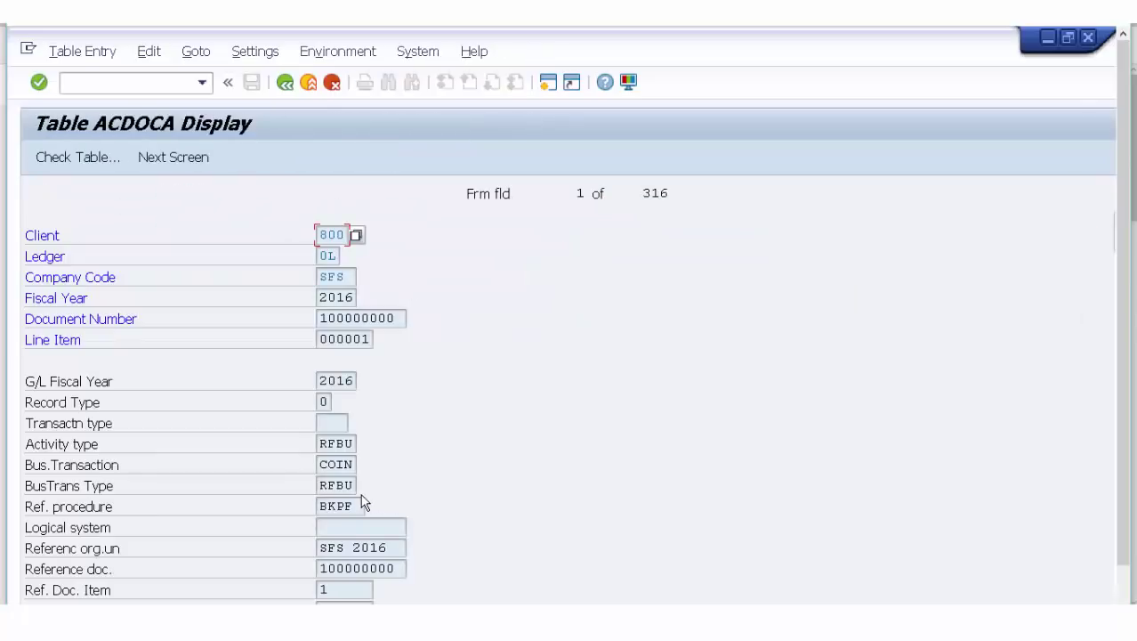
pyautogui.click(323, 464)
pyautogui.moveTo(365, 467); pyautogui.dragTo(384, 464)
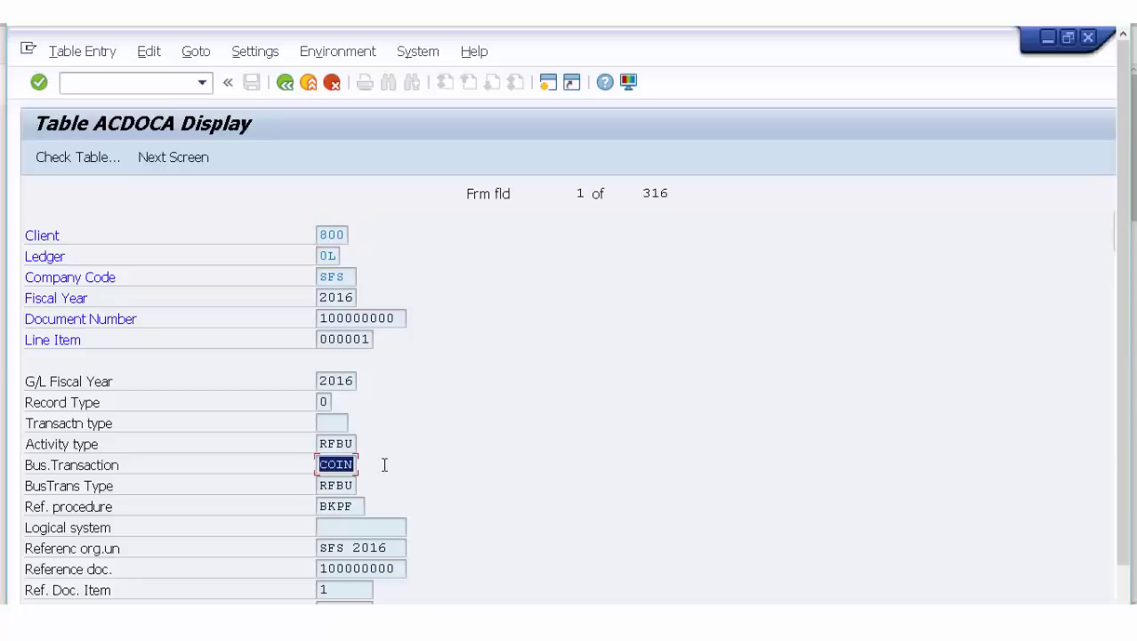
pyautogui.moveTo(322, 444); pyautogui.dragTo(355, 450)
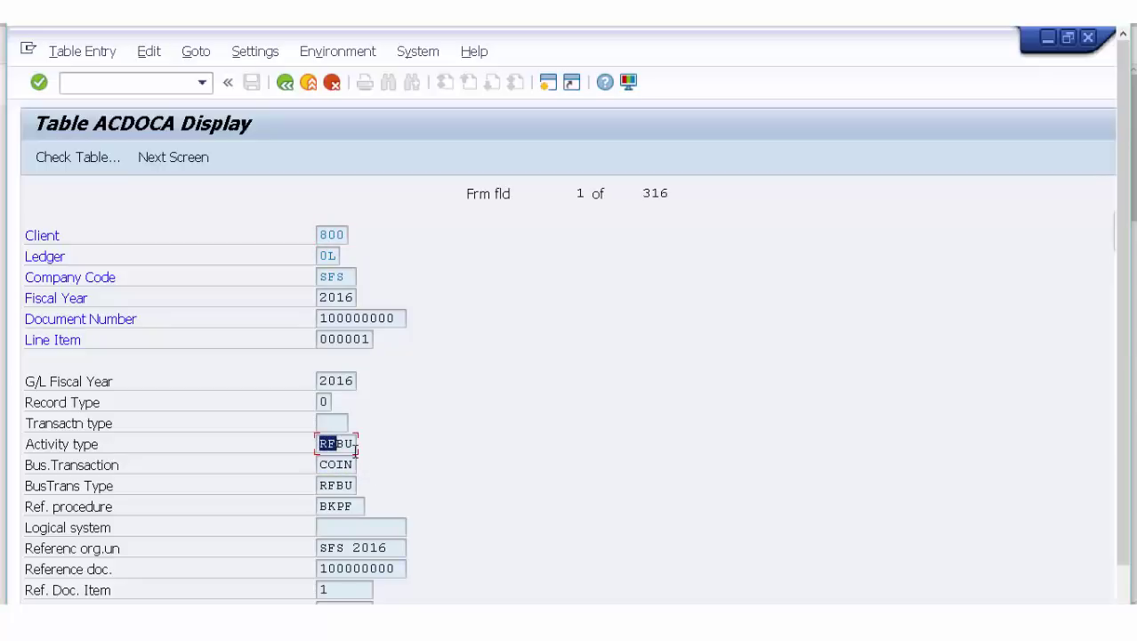
pyautogui.click(361, 506)
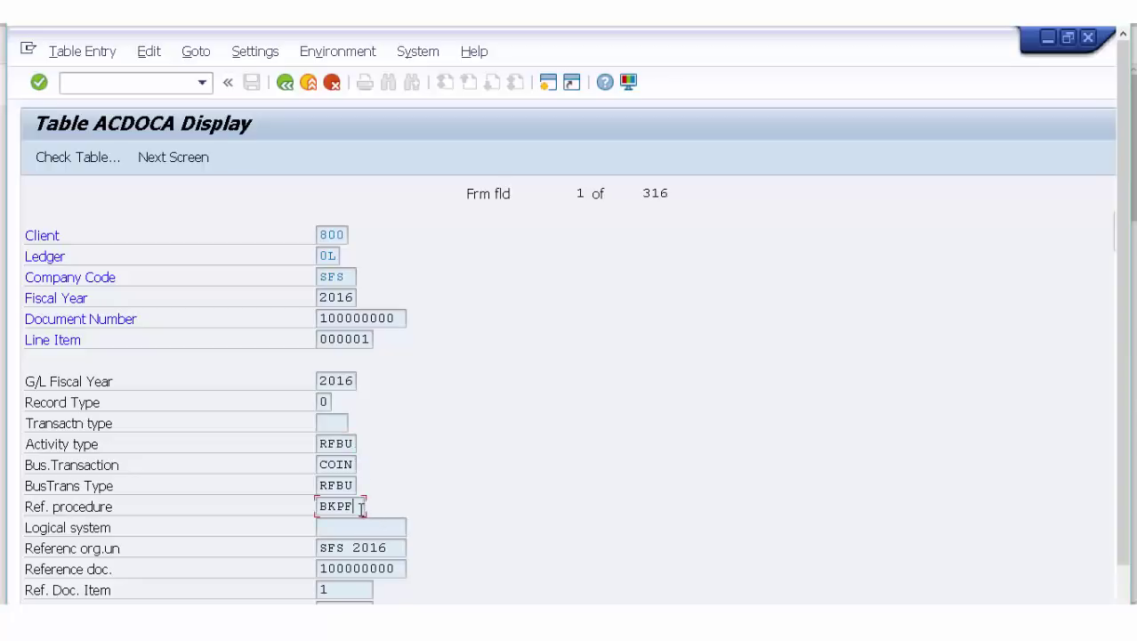
# - Check the entry's currencies, cost center and profit center, and continue to its posting details
pyautogui.scroll(-5, 361, 508)
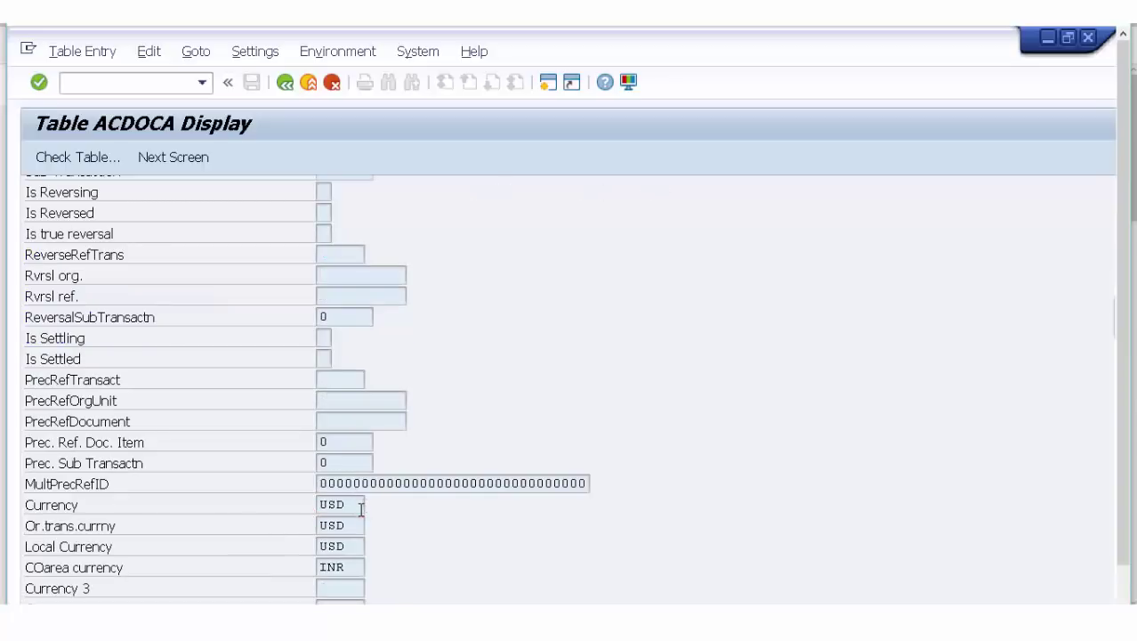
pyautogui.scroll(-5, 361, 508)
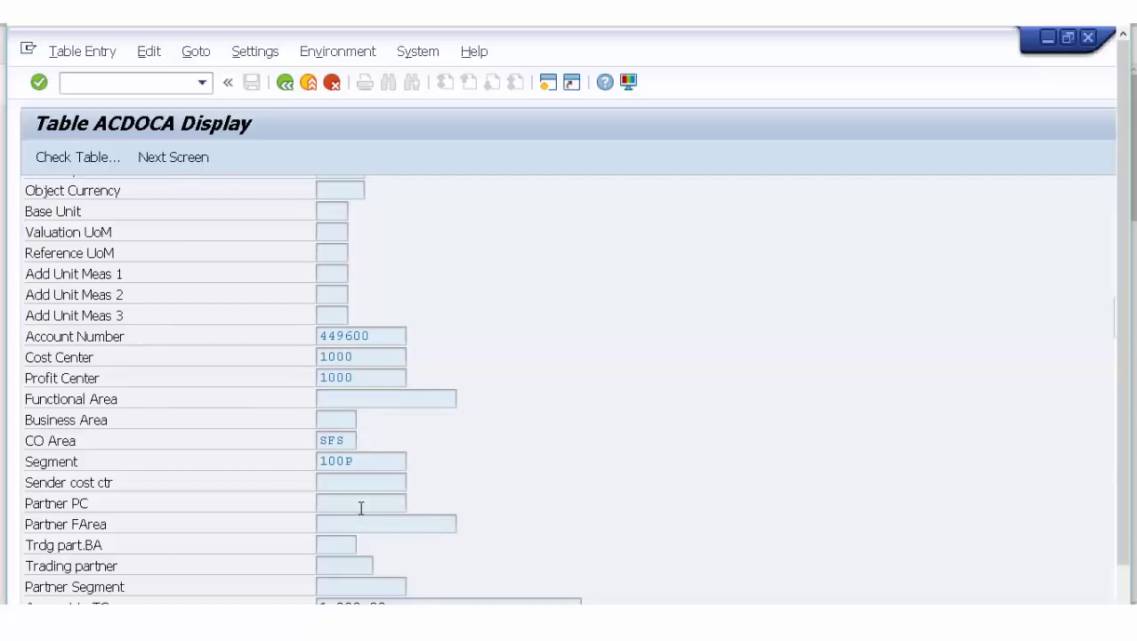
pyautogui.click(362, 359)
pyautogui.click(353, 377)
pyautogui.scroll(-5, 354, 378)
pyautogui.scroll(-10, 353, 377)
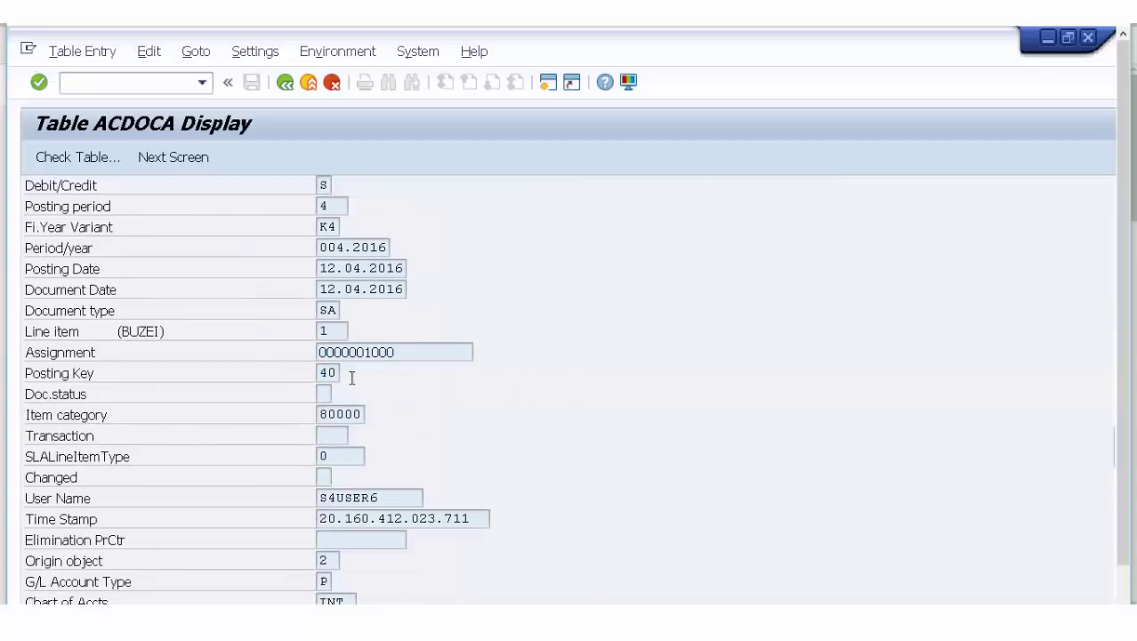
# - Leave the ACDOCA entry, data browser and dictionary screens for SAP Easy Access, and collapse the Controlling folder
pyautogui.click(284, 82)
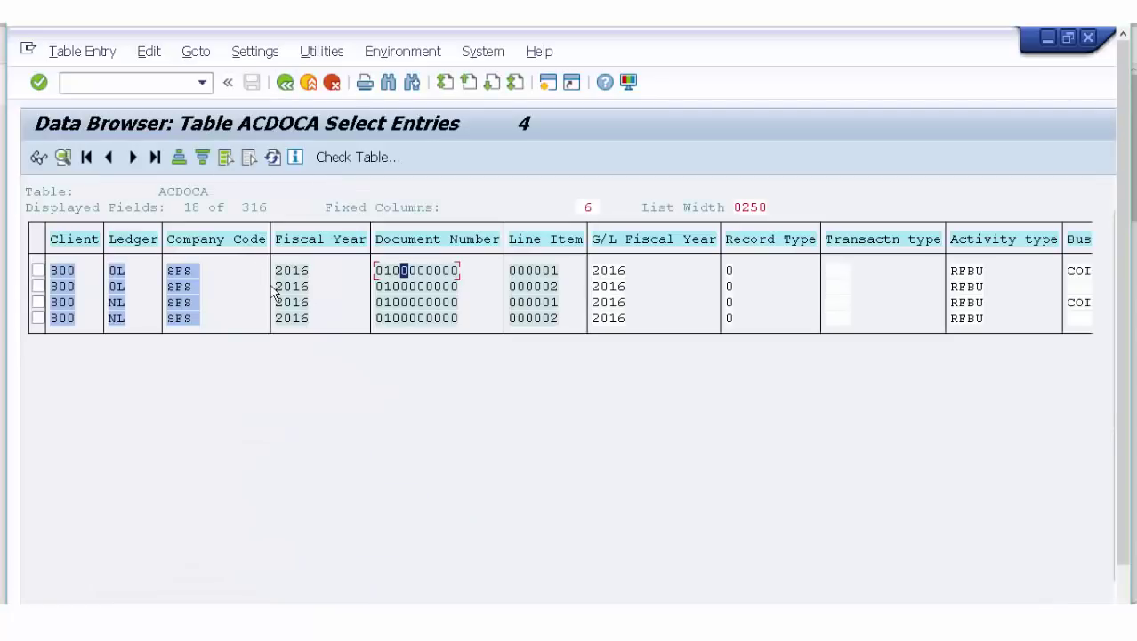
pyautogui.click(286, 92)
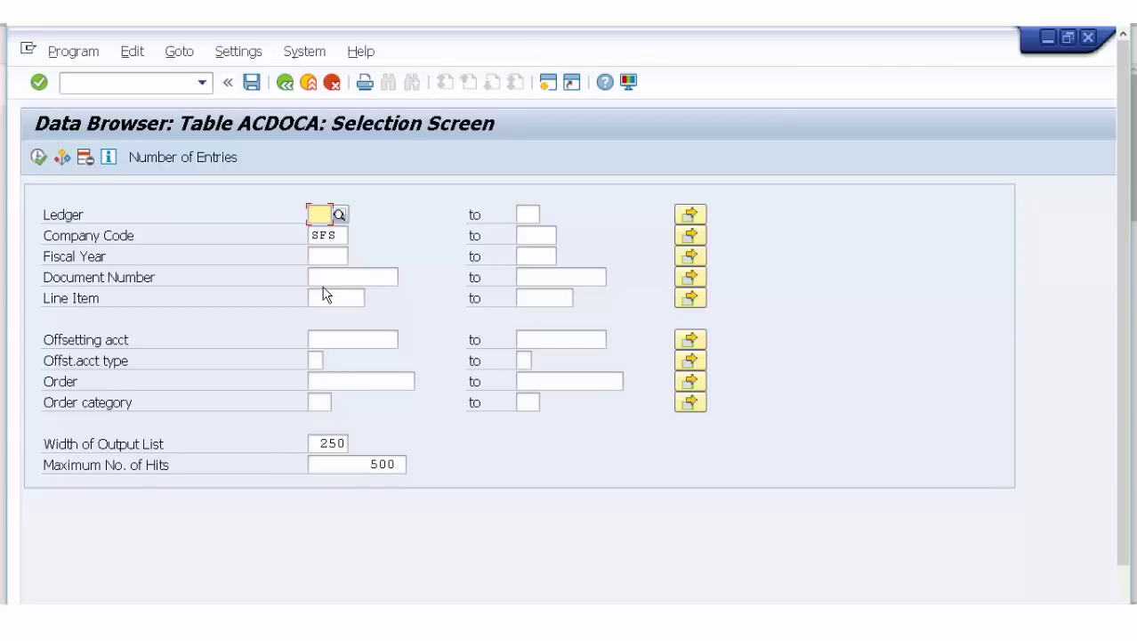
pyautogui.click(284, 89)
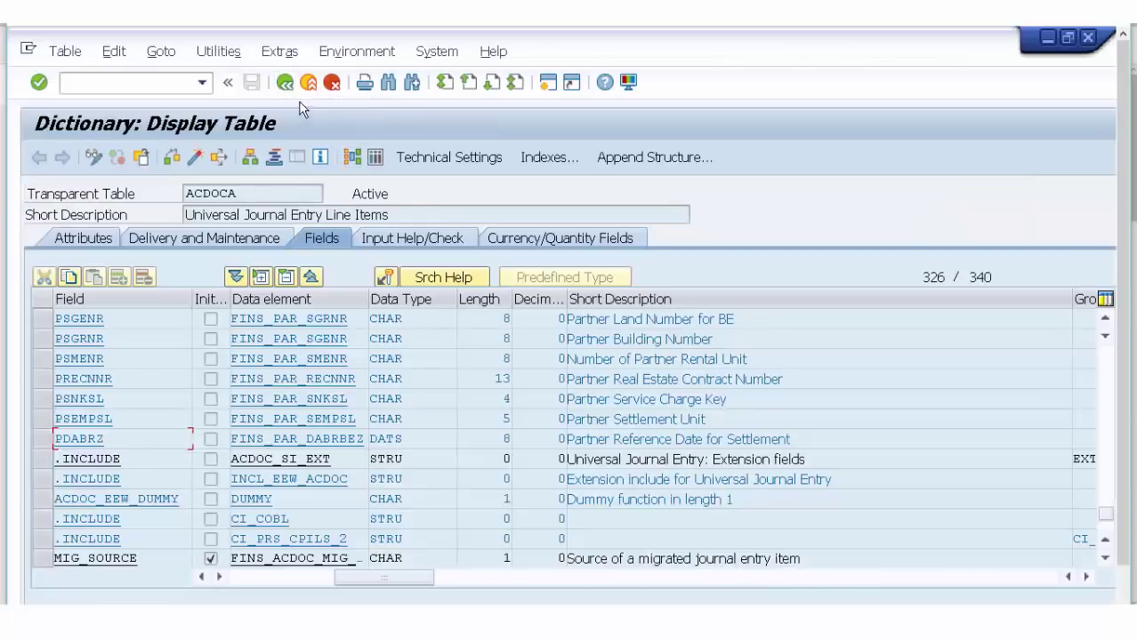
pyautogui.click(285, 89)
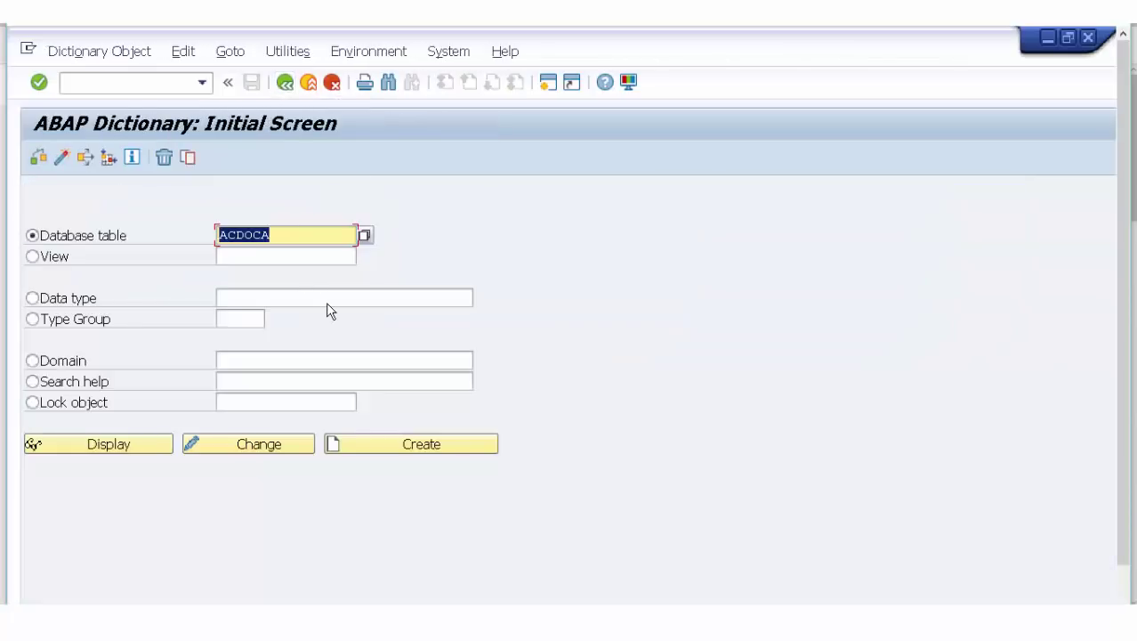
pyautogui.click(285, 83)
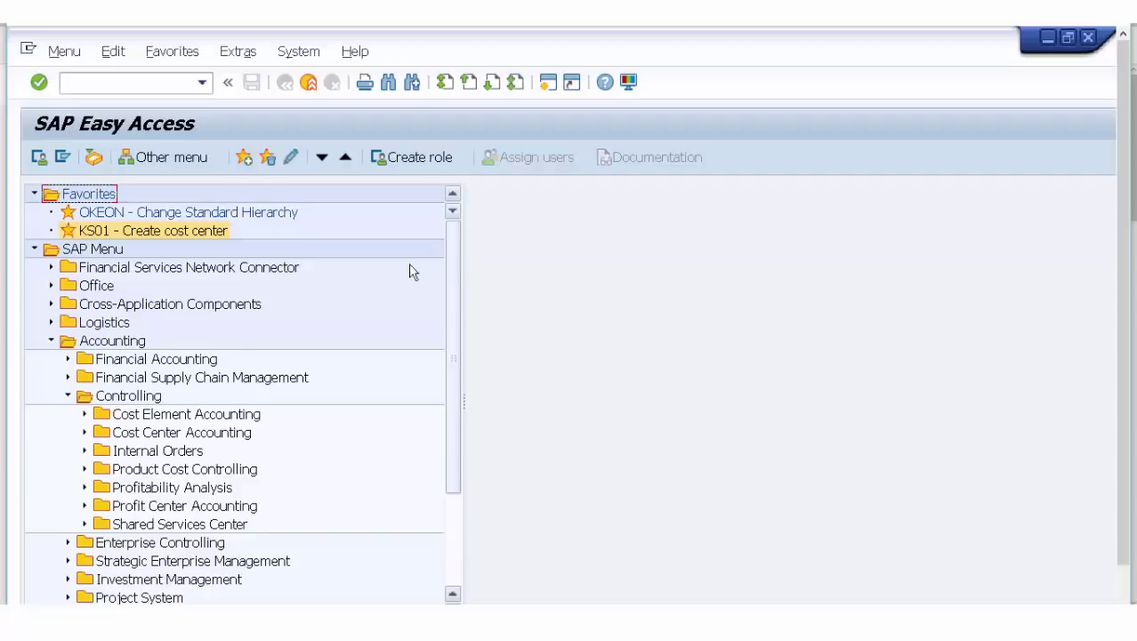
pyautogui.click(68, 396)
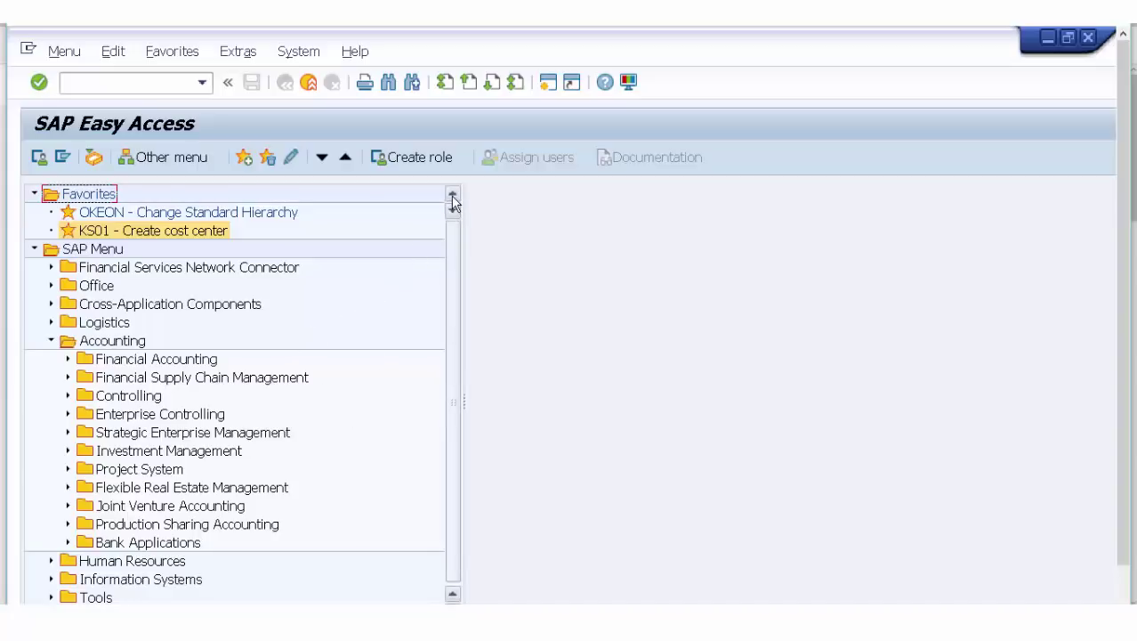
# - Start transaction F-02 for a G/L account posting and set the document date to 12.04.2016
pyautogui.click(78, 83)
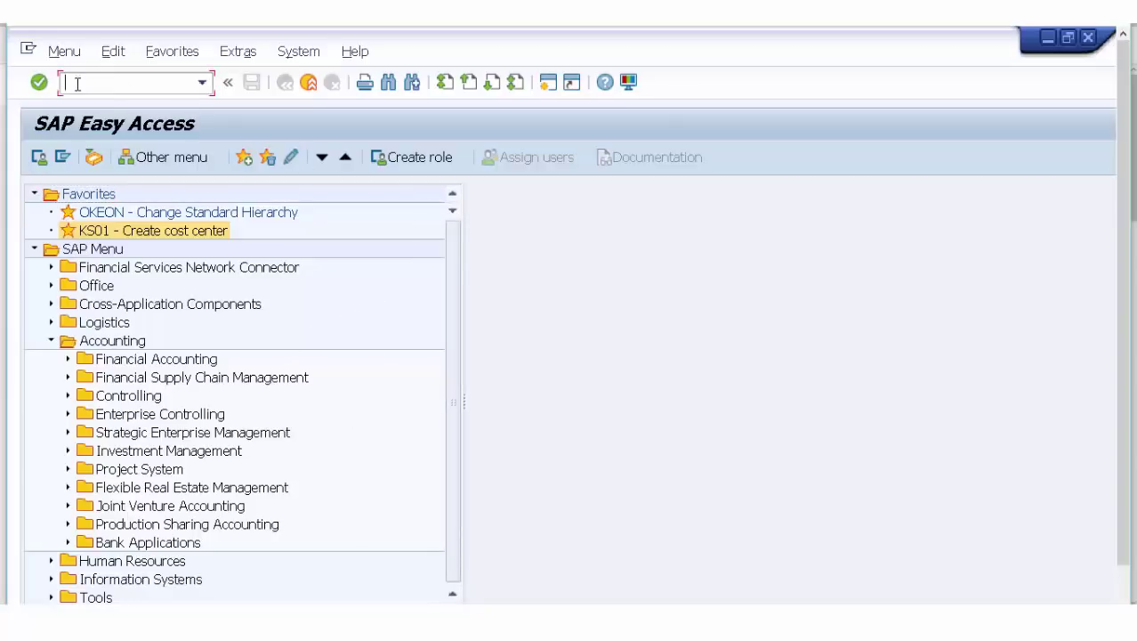
pyautogui.write('f-02')
pyautogui.press('Return')
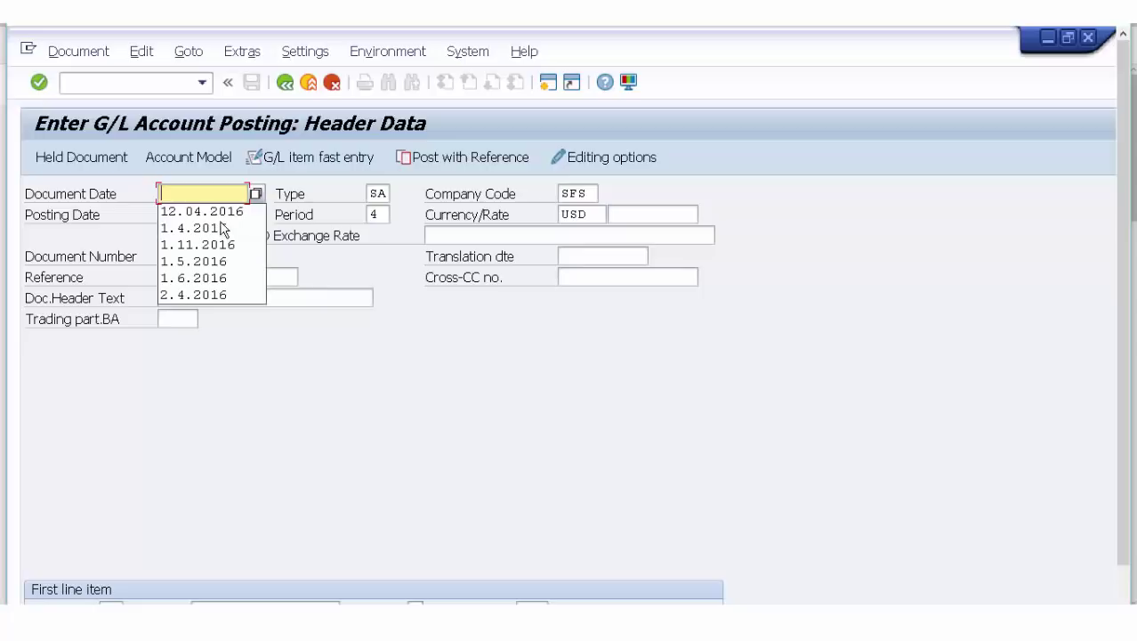
pyautogui.click(214, 210)
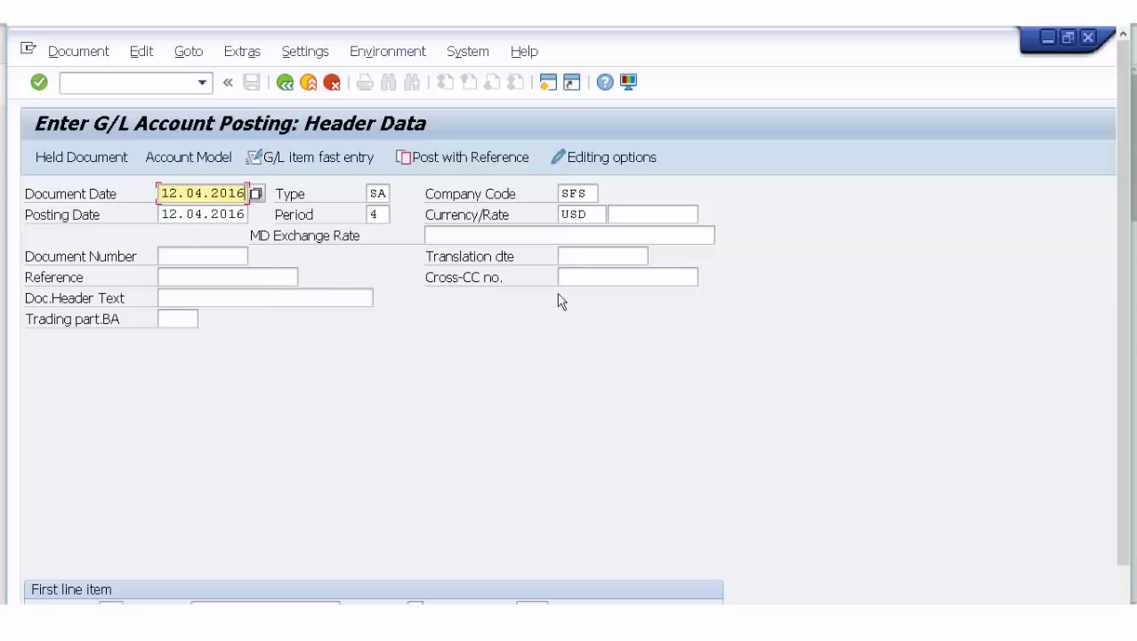
pyautogui.click(459, 238)
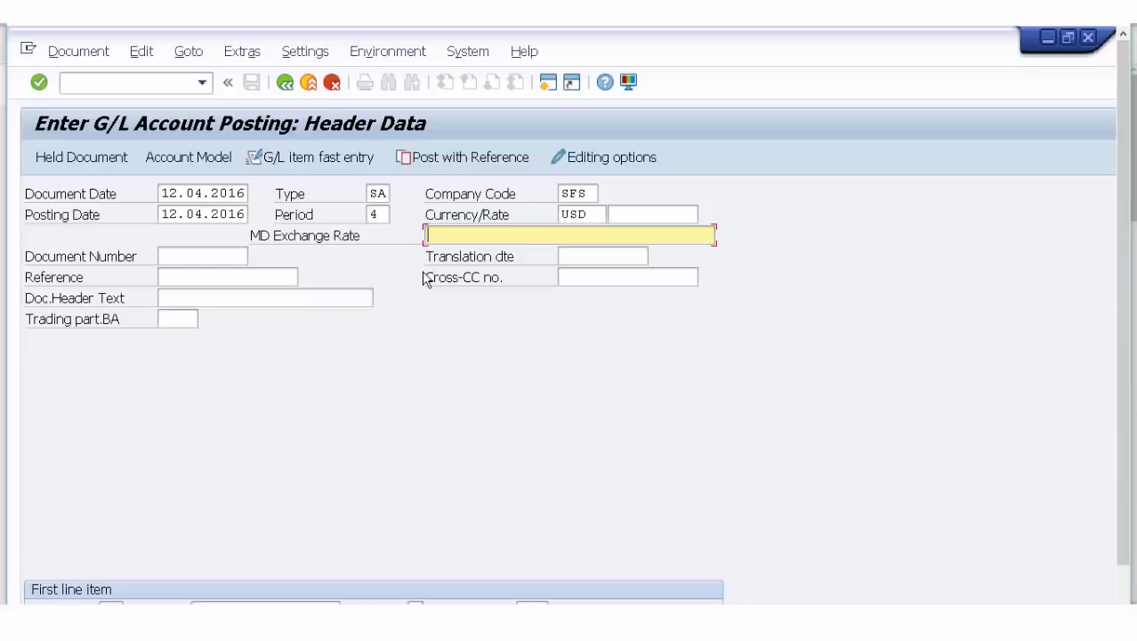
# - Enter Test as the document reference and test as the document header text
pyautogui.click(188, 279)
pyautogui.write('test')
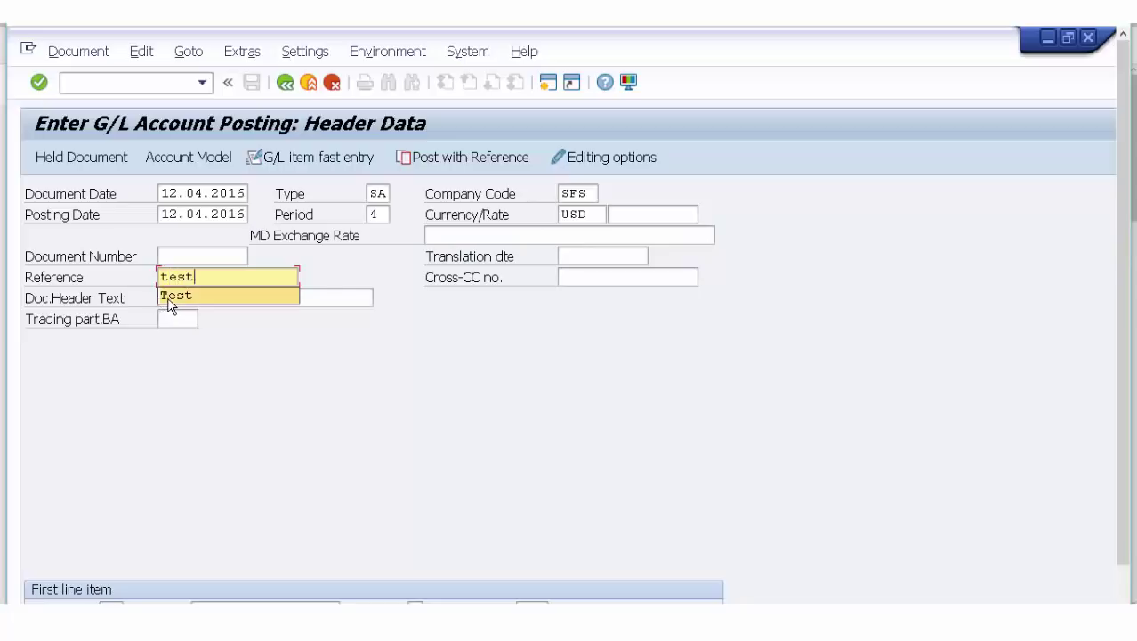
pyautogui.click(169, 297)
pyautogui.click(169, 302)
pyautogui.write('test')
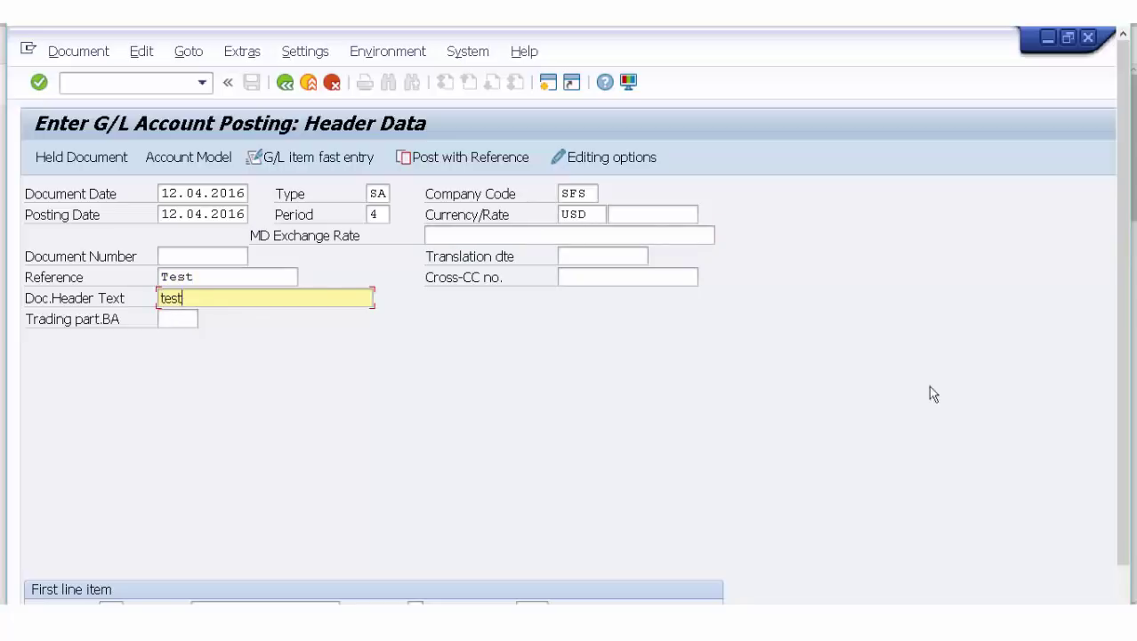
# - Choose G/L account 449600 for the first line item with posting key 40 and continue to its item details
pyautogui.click(1126, 595)
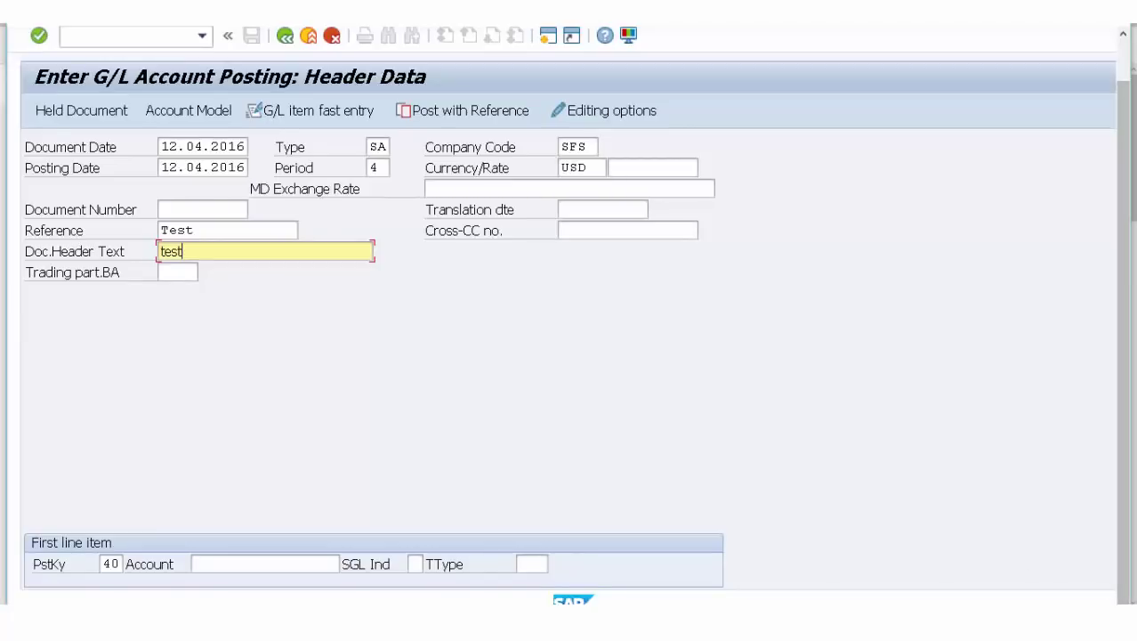
pyautogui.click(208, 565)
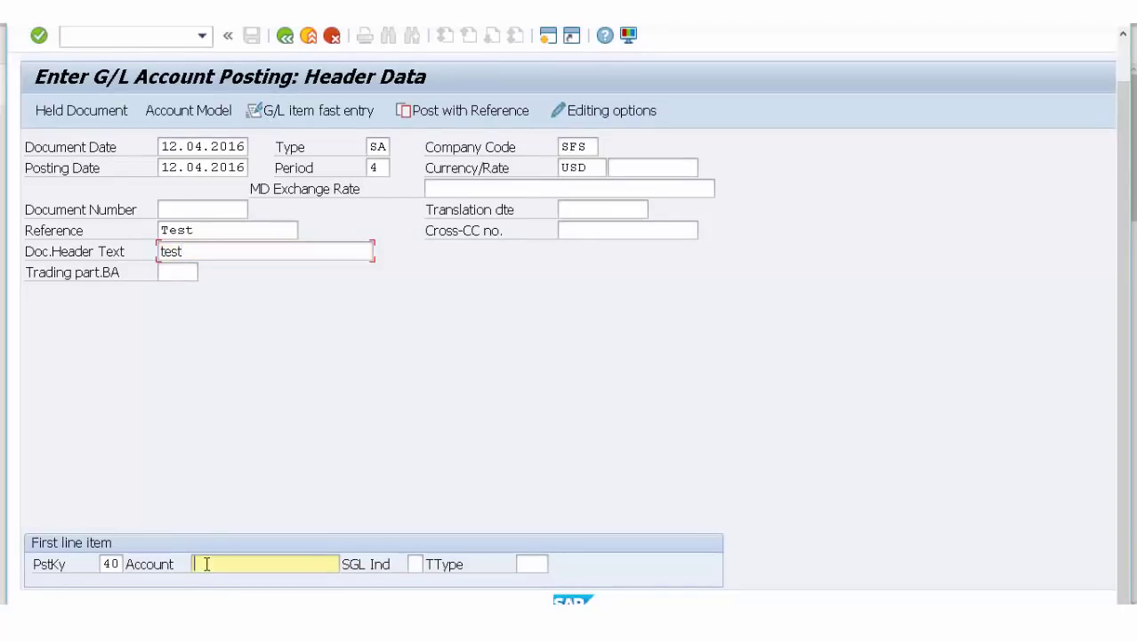
pyautogui.click(208, 564)
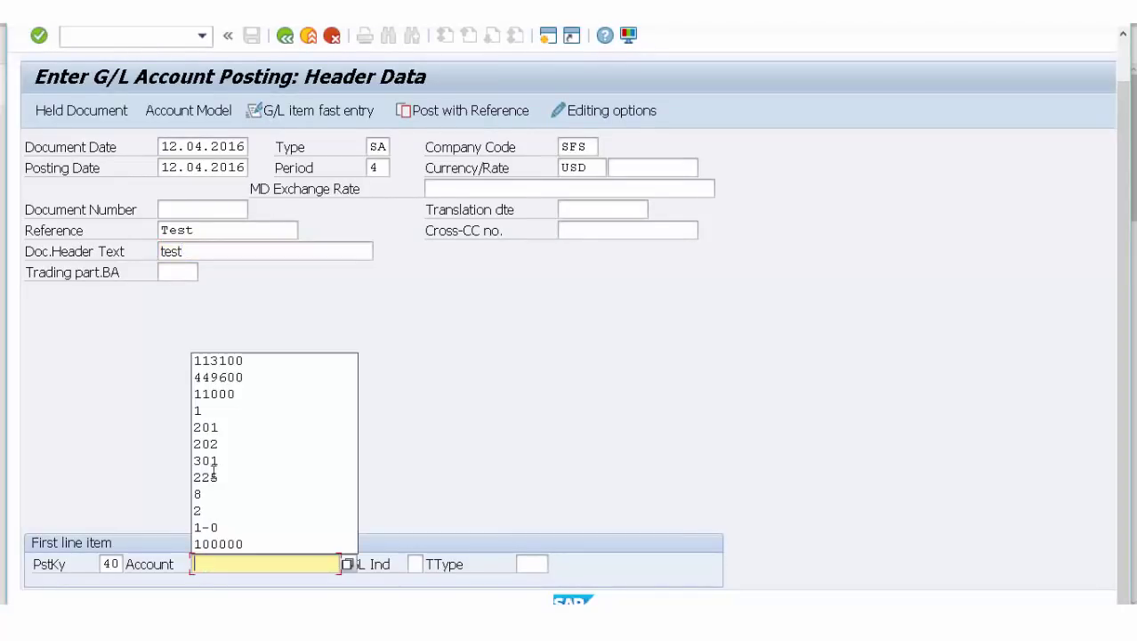
pyautogui.click(214, 379)
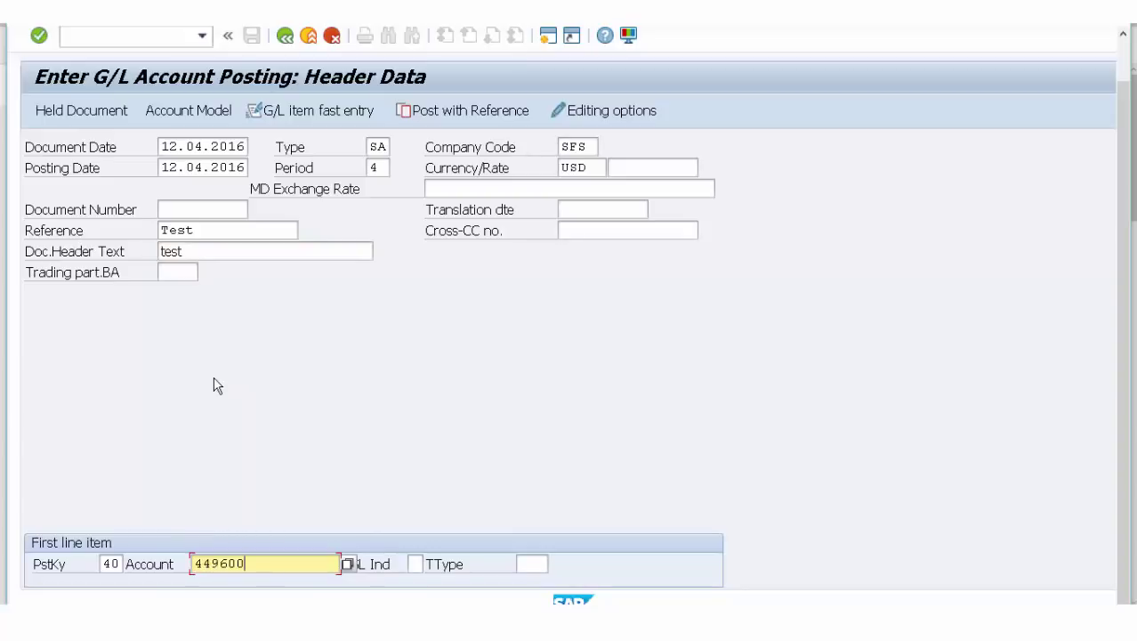
pyautogui.press('Return')
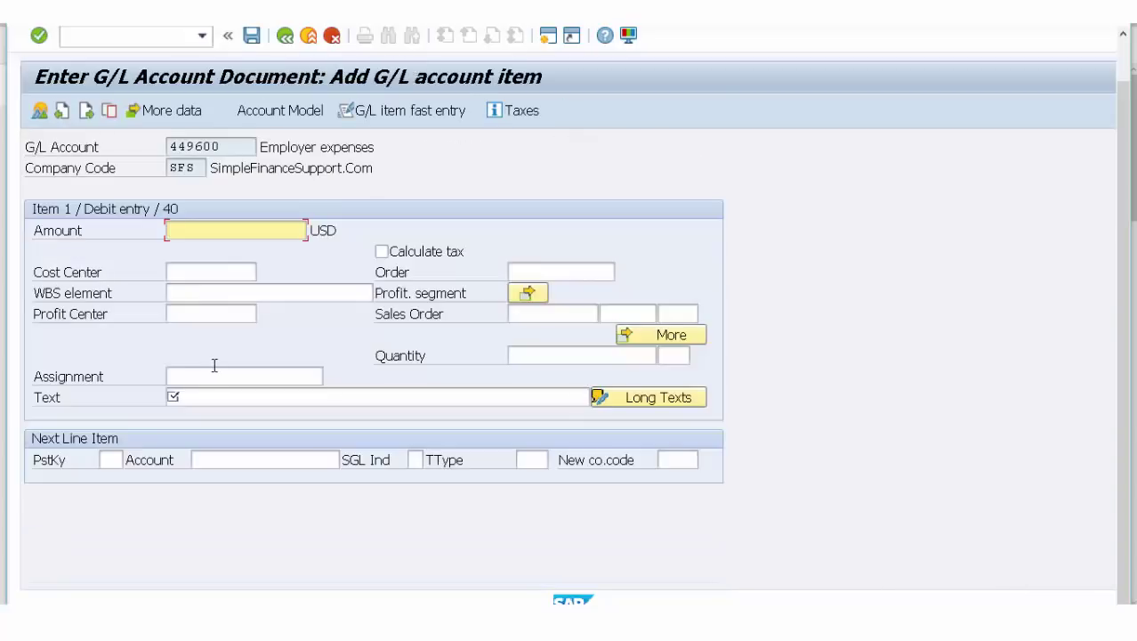
# - Enter an amount of 300 USD, the text test and cost center 1000 for the debit item
pyautogui.write('300')
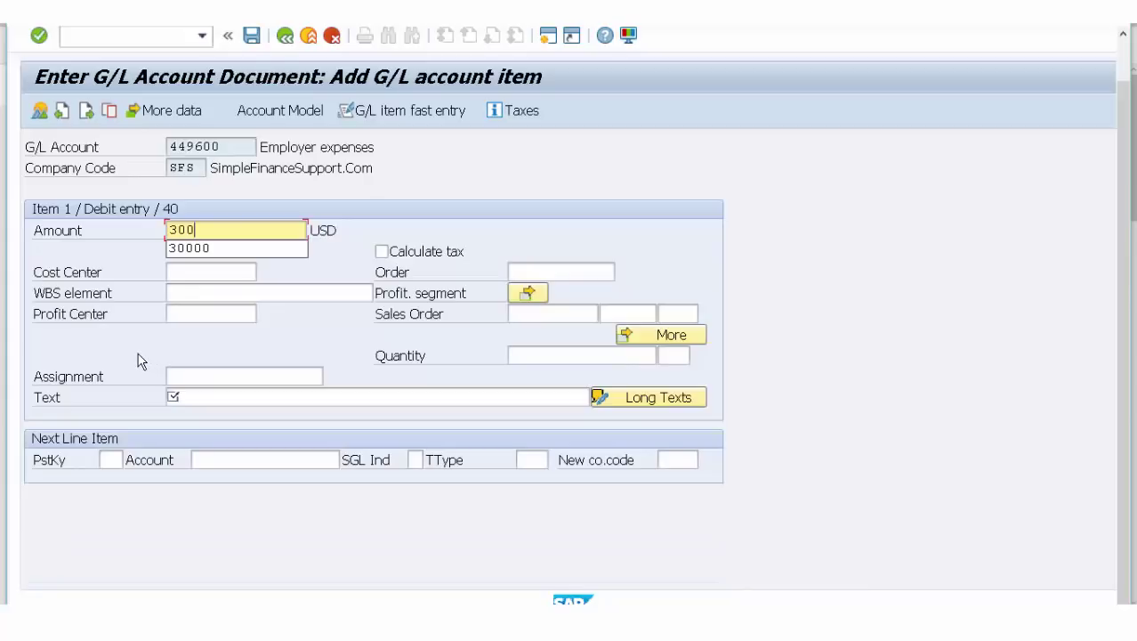
pyautogui.press('Escape')
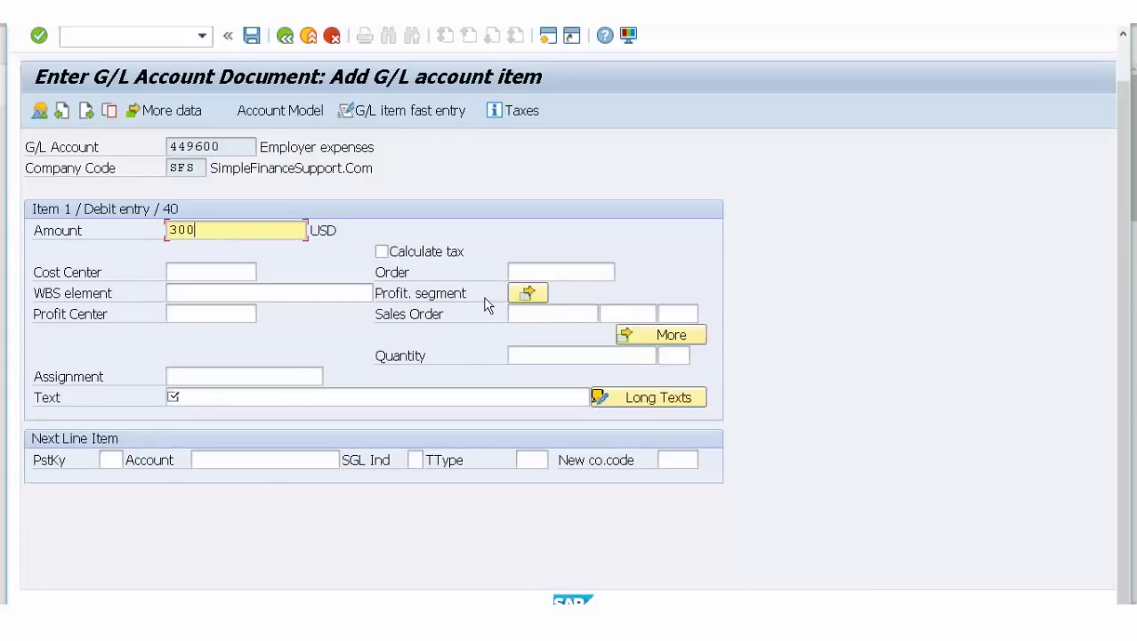
pyautogui.click(182, 397)
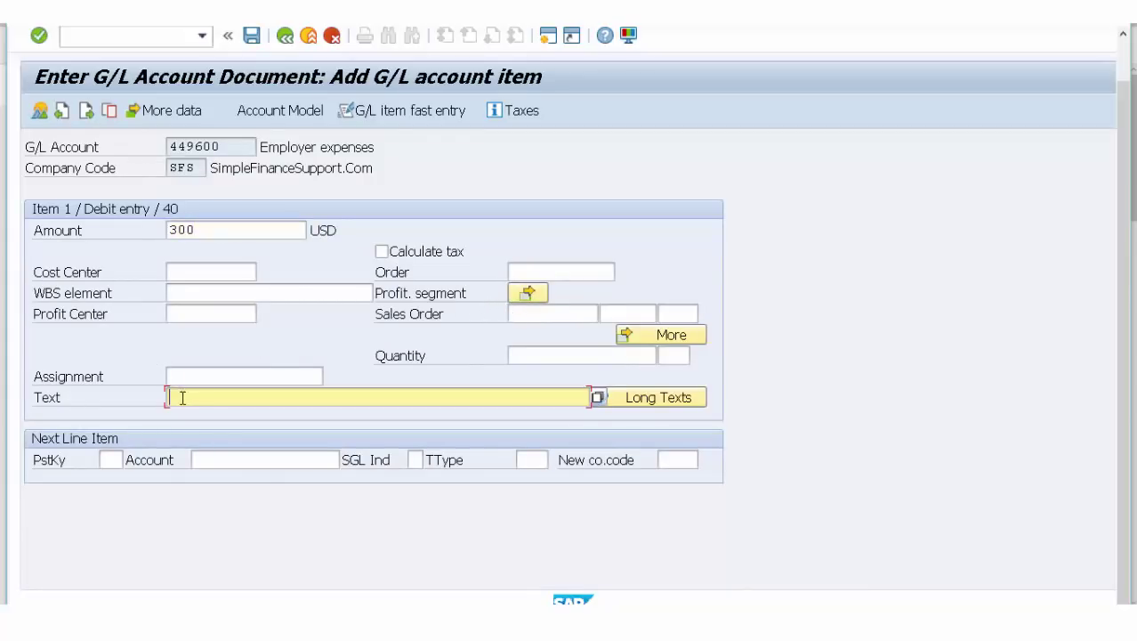
pyautogui.write('test')
pyautogui.click(191, 271)
pyautogui.write('1')
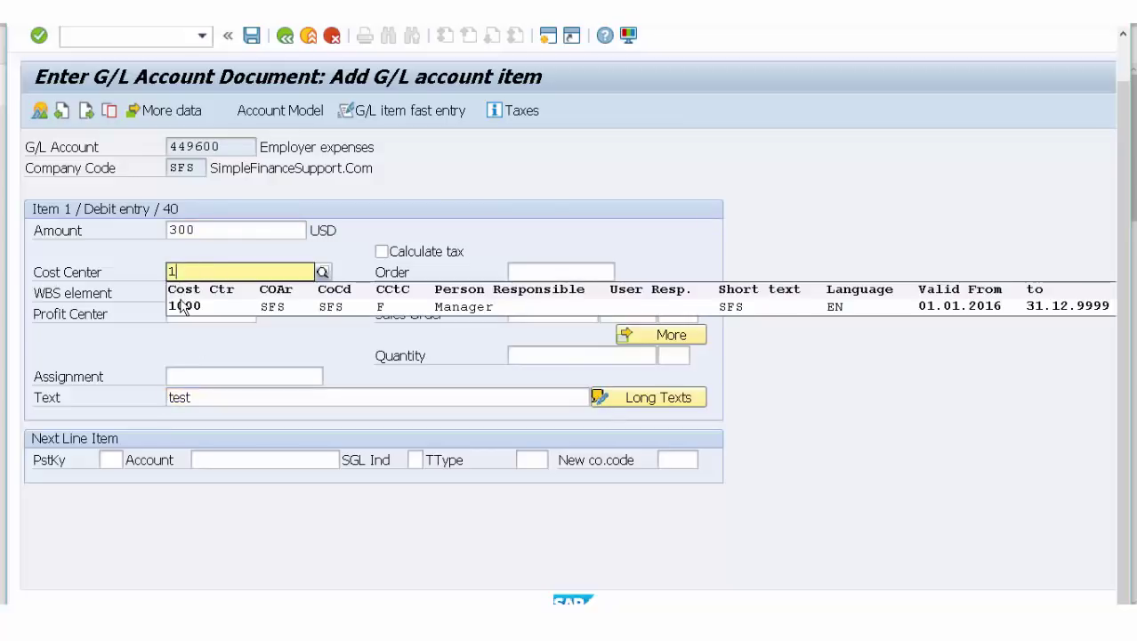
pyautogui.click(183, 306)
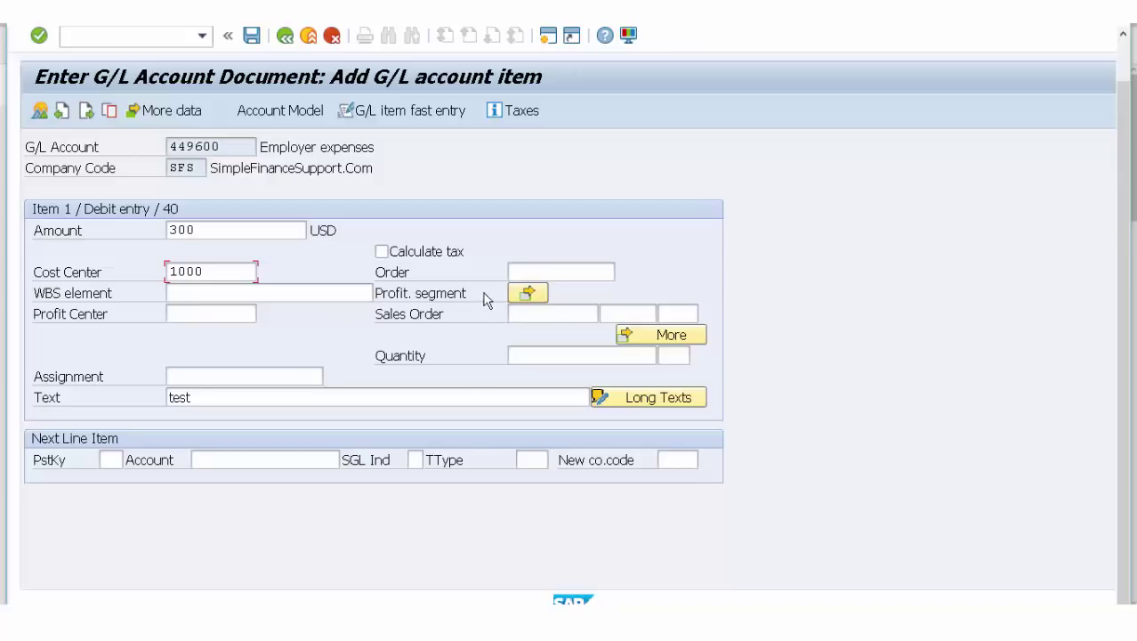
# - Try to open the profitability segment assignment, and confirm the debit item to check its profit center and cost center
pyautogui.click(516, 290)
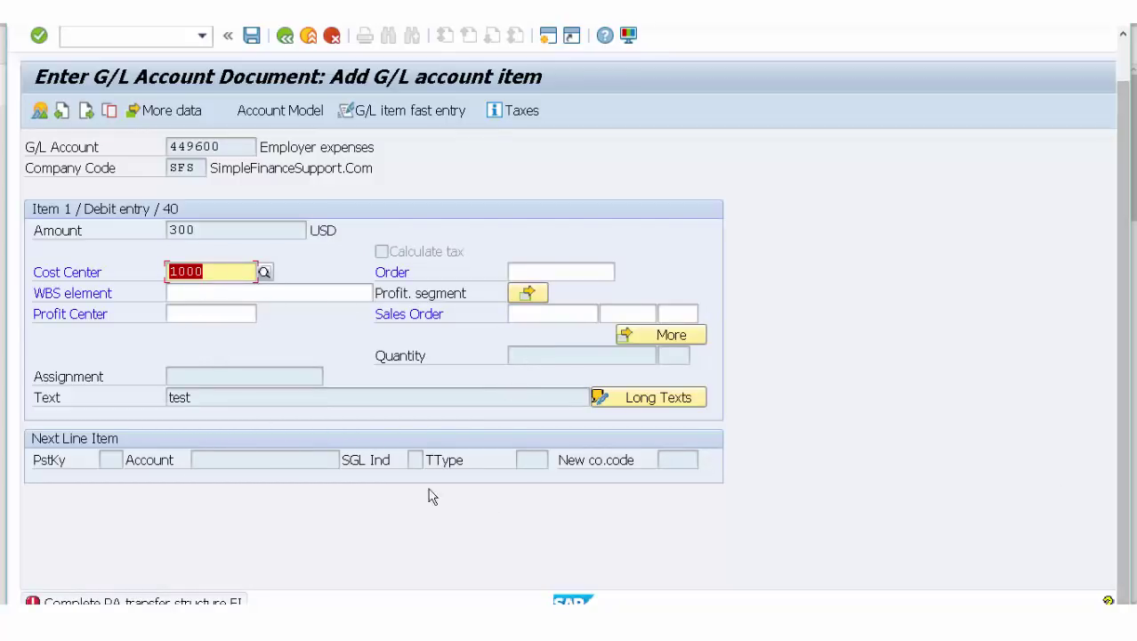
pyautogui.click(214, 297)
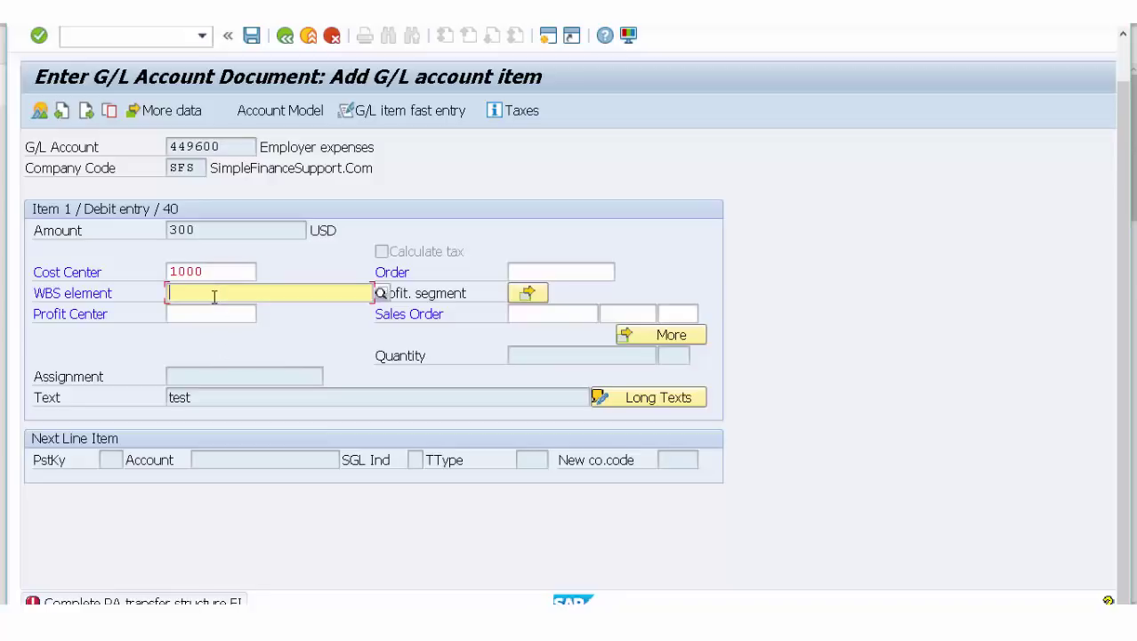
pyautogui.press('Return')
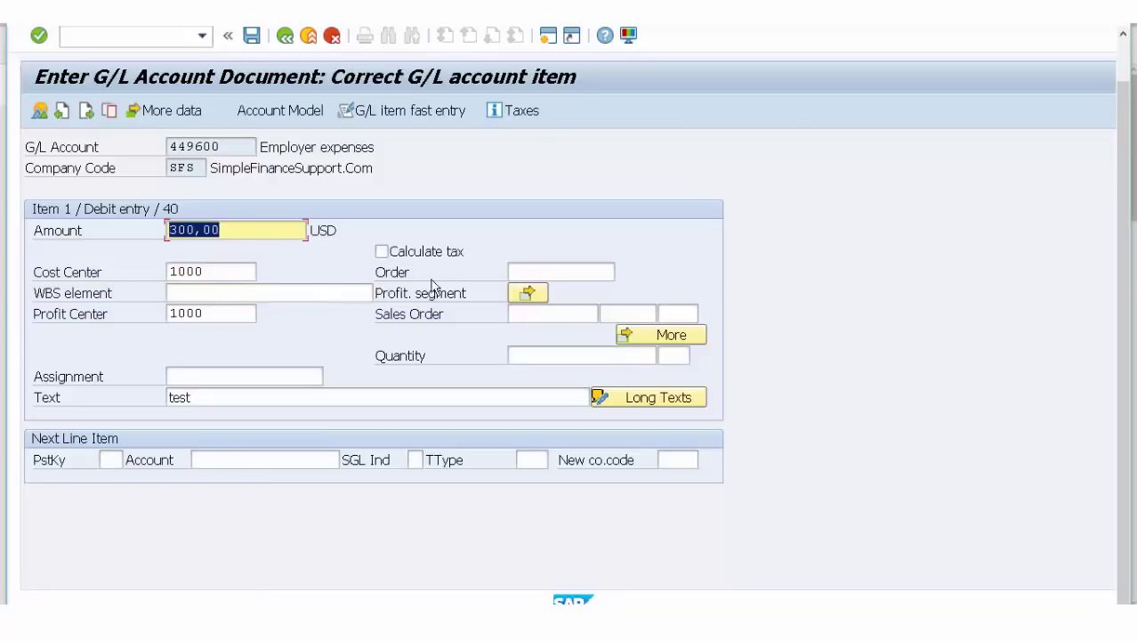
pyautogui.doubleClick(197, 313)
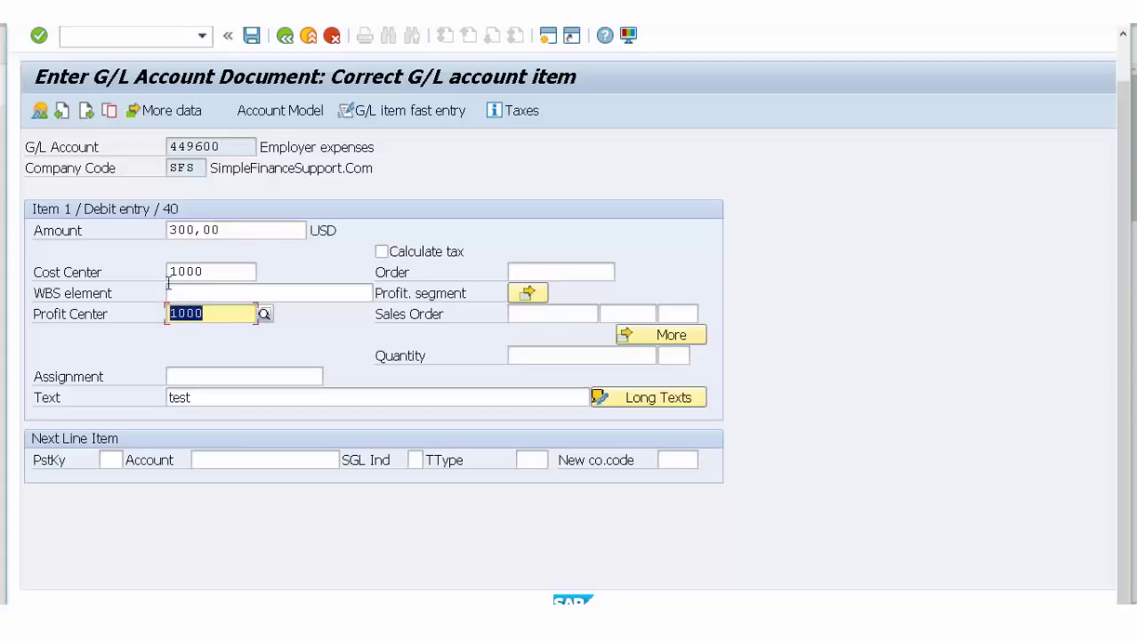
pyautogui.click(218, 268)
pyautogui.moveTo(218, 269); pyautogui.dragTo(123, 271)
# - Add the next line item with posting key 50 and G/L account 113100, and continue to its details
pyautogui.click(115, 459)
pyautogui.click(114, 460)
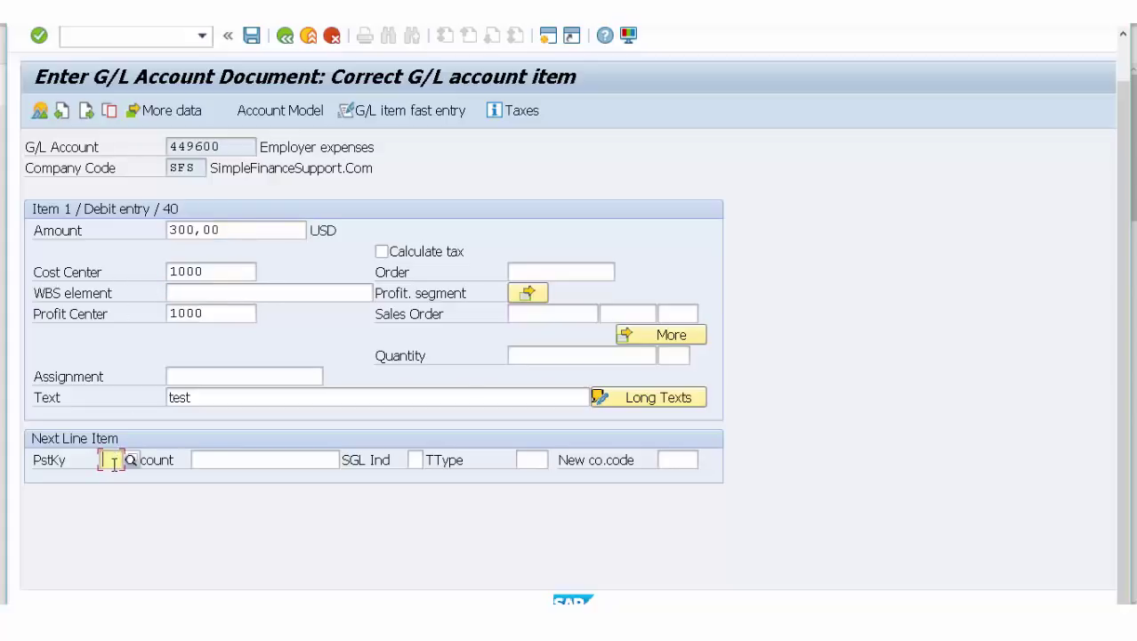
pyautogui.write('50')
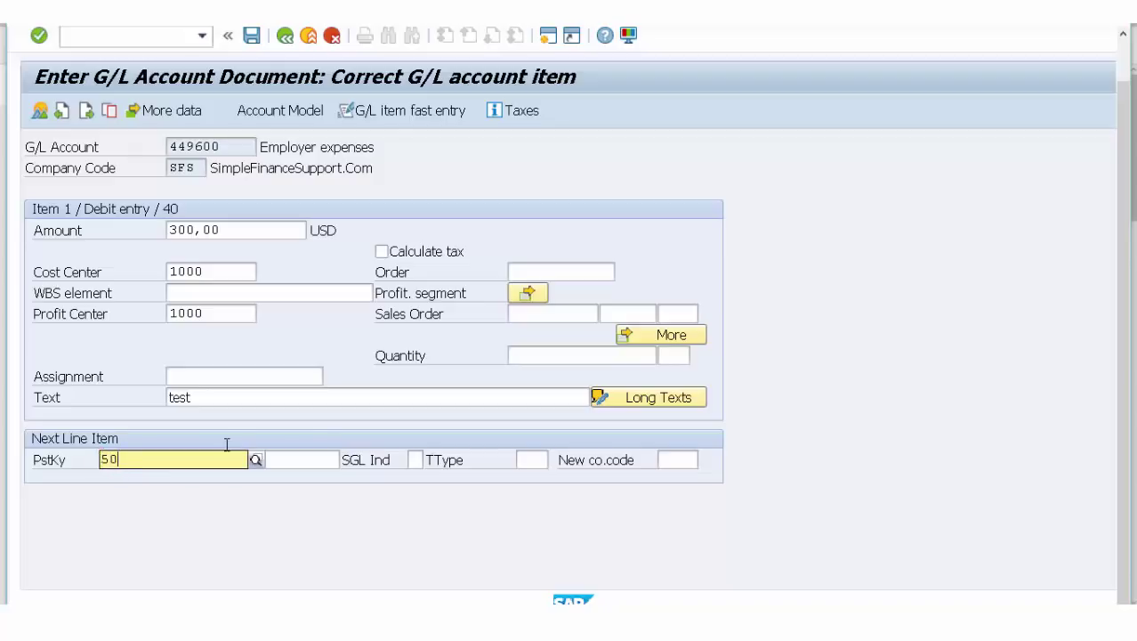
pyautogui.click(281, 459)
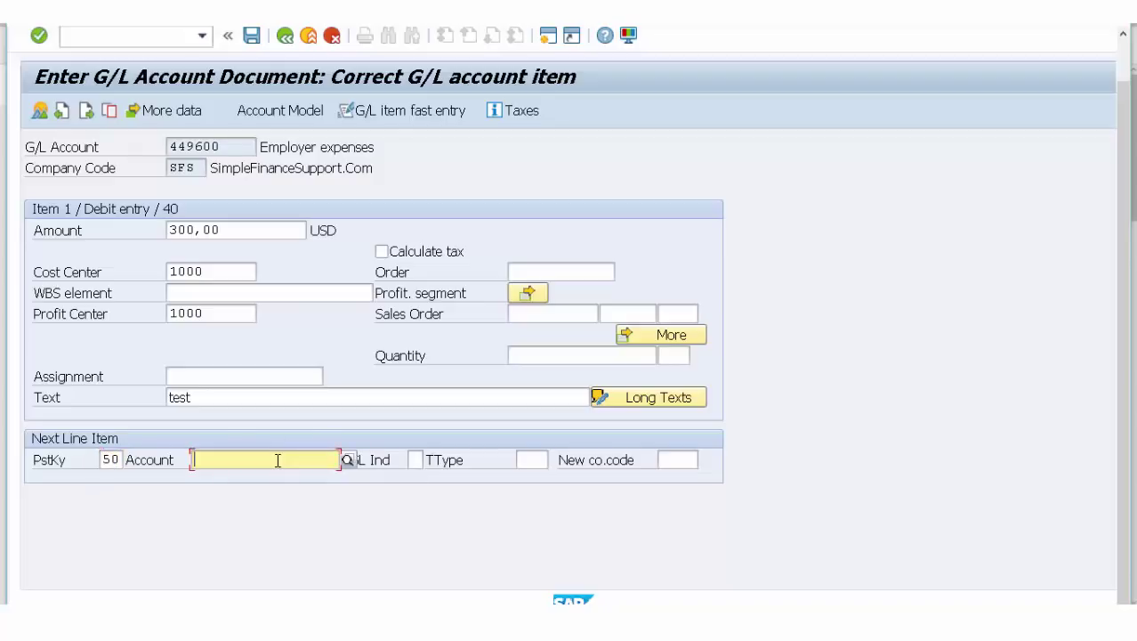
pyautogui.click(278, 460)
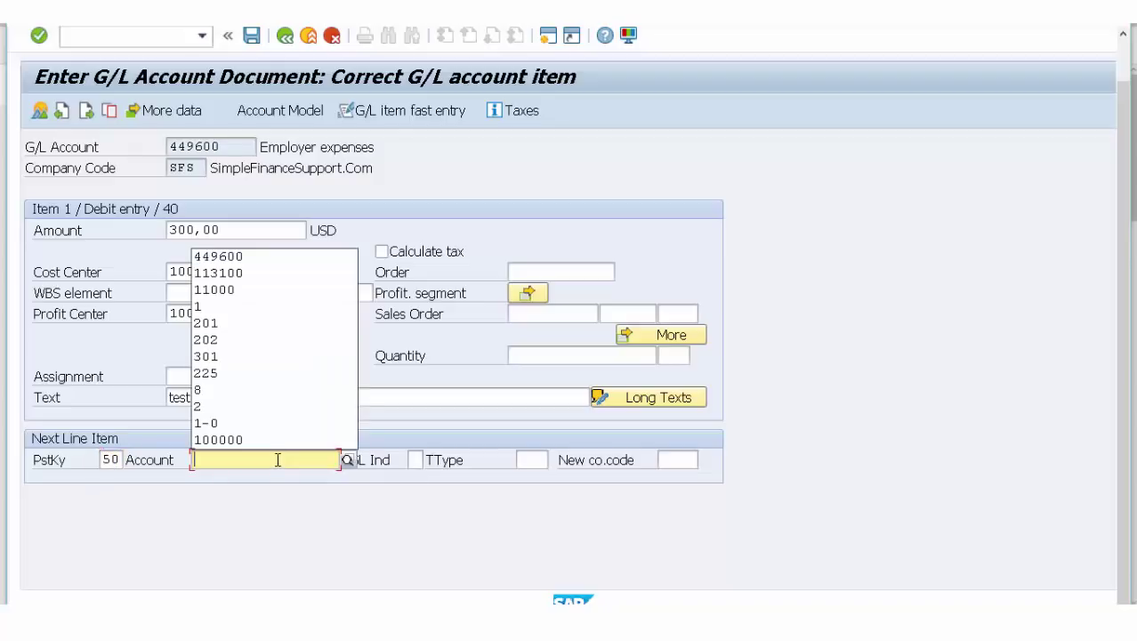
pyautogui.click(226, 272)
pyautogui.press('Return')
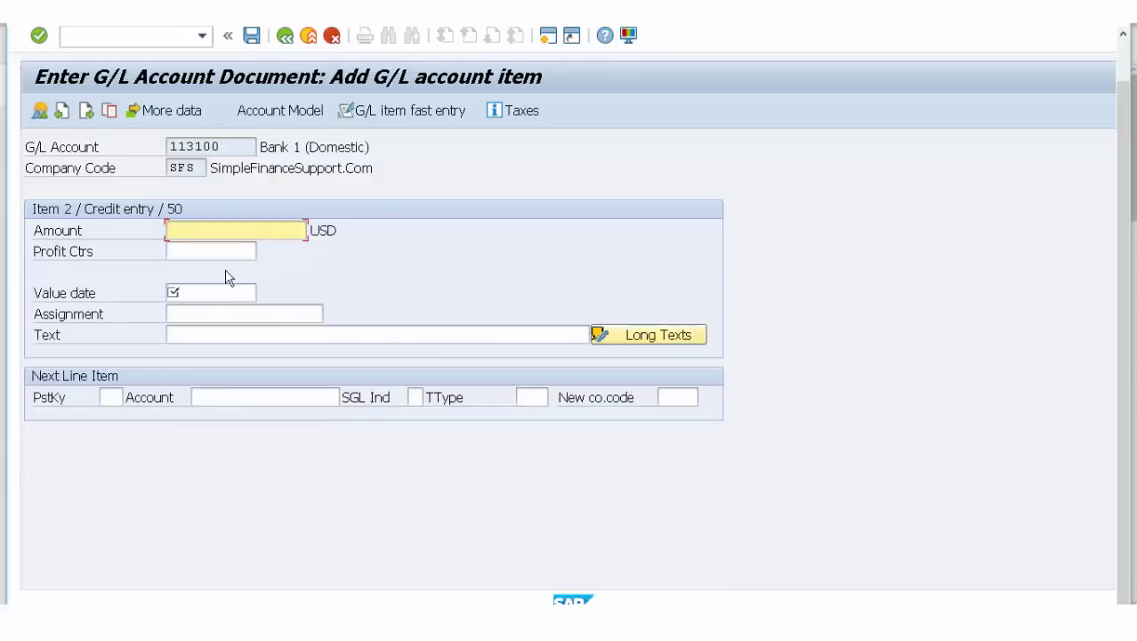
# - Enter * as the credit item's amount and 12.04.2016 as its value date, leave the profit center blank, and confirm the item
pyautogui.write('*')
pyautogui.click(189, 294)
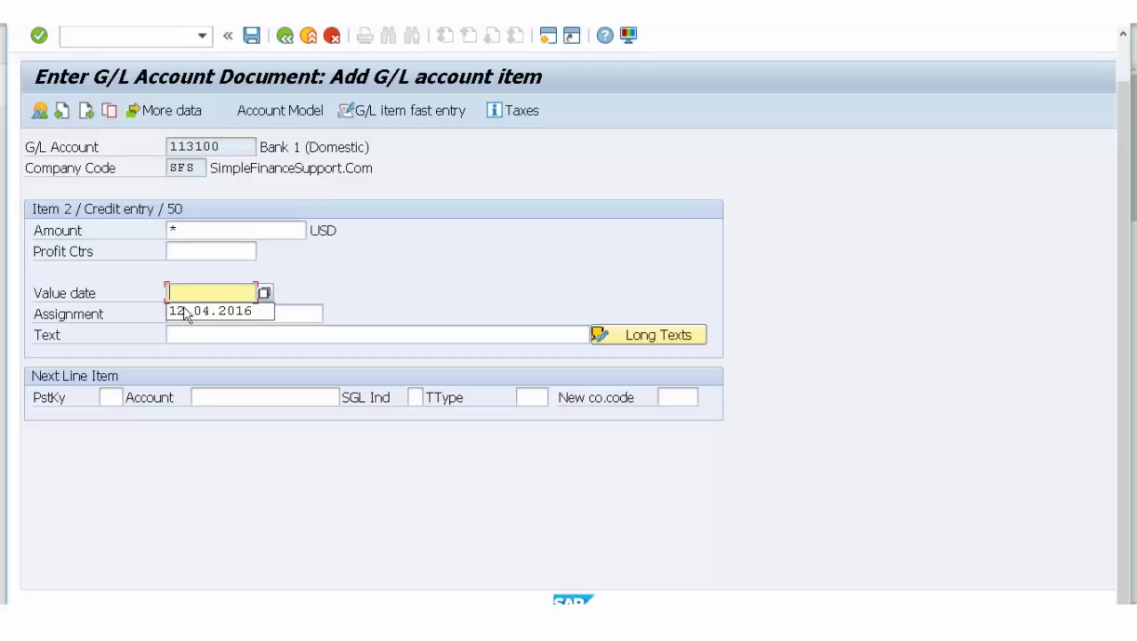
pyautogui.click(182, 307)
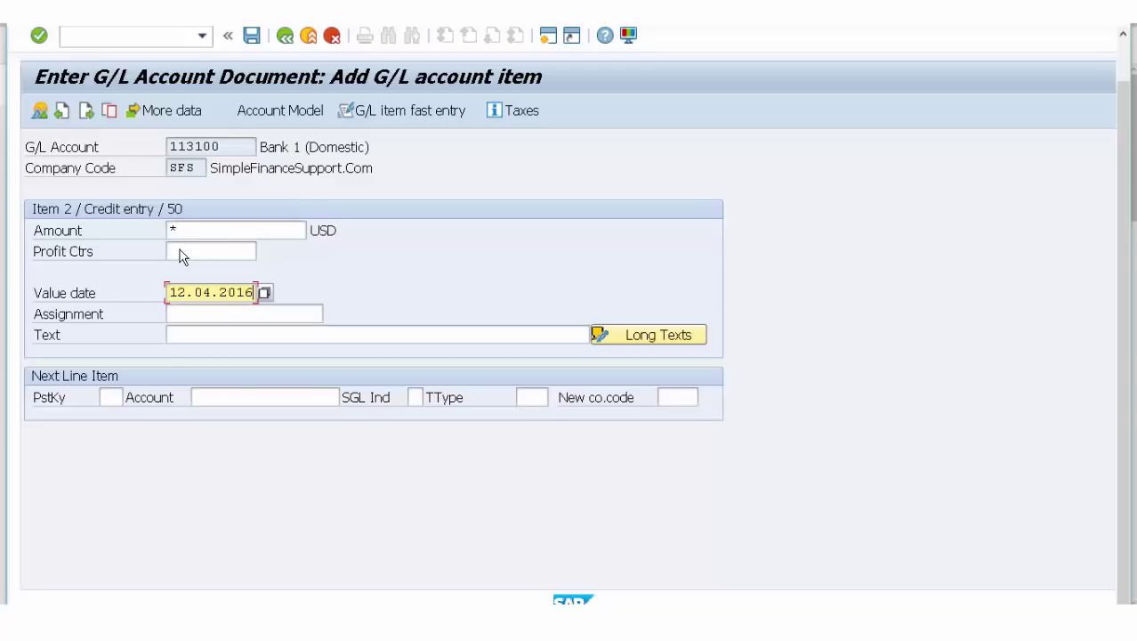
pyautogui.click(180, 255)
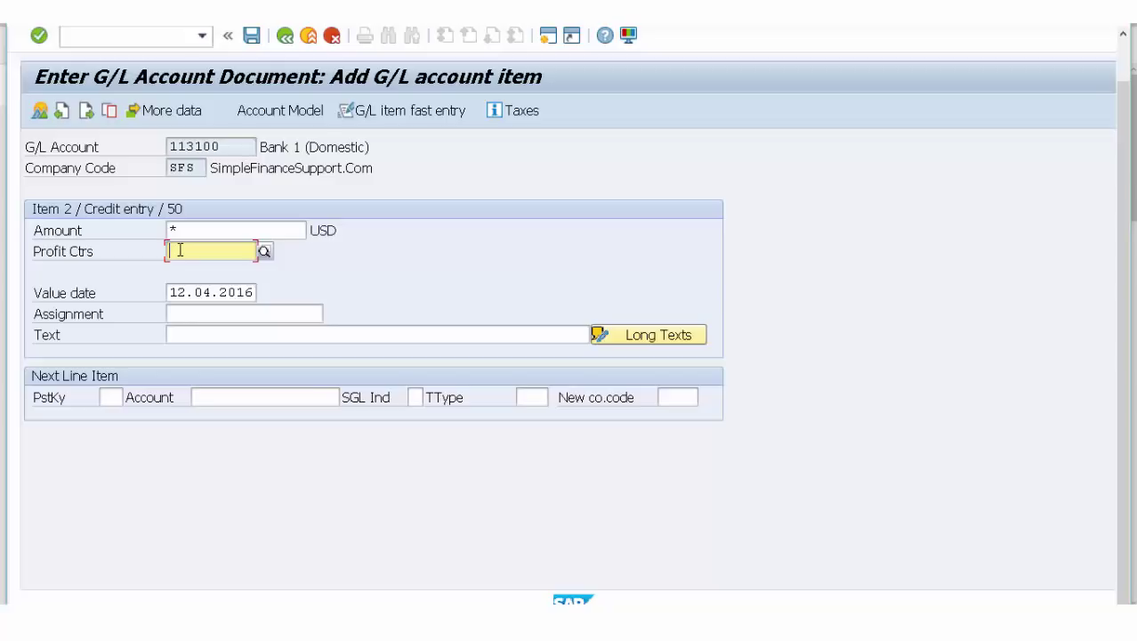
pyautogui.press('Return')
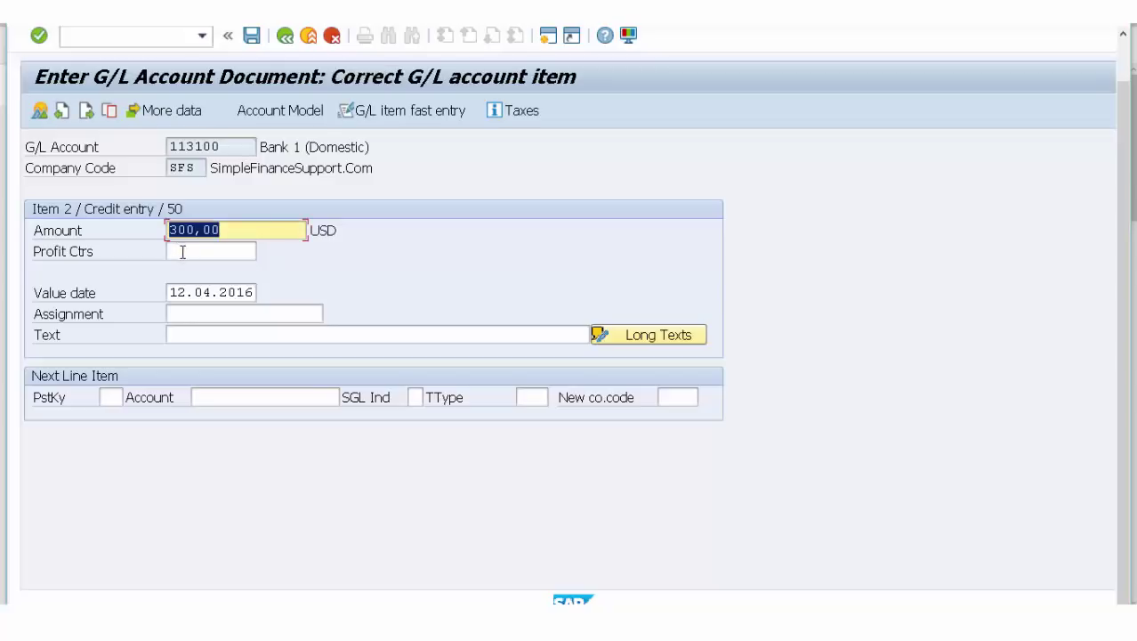
# - Post the G/L document from its overview and return to SAP Easy Access
pyautogui.click(40, 112)
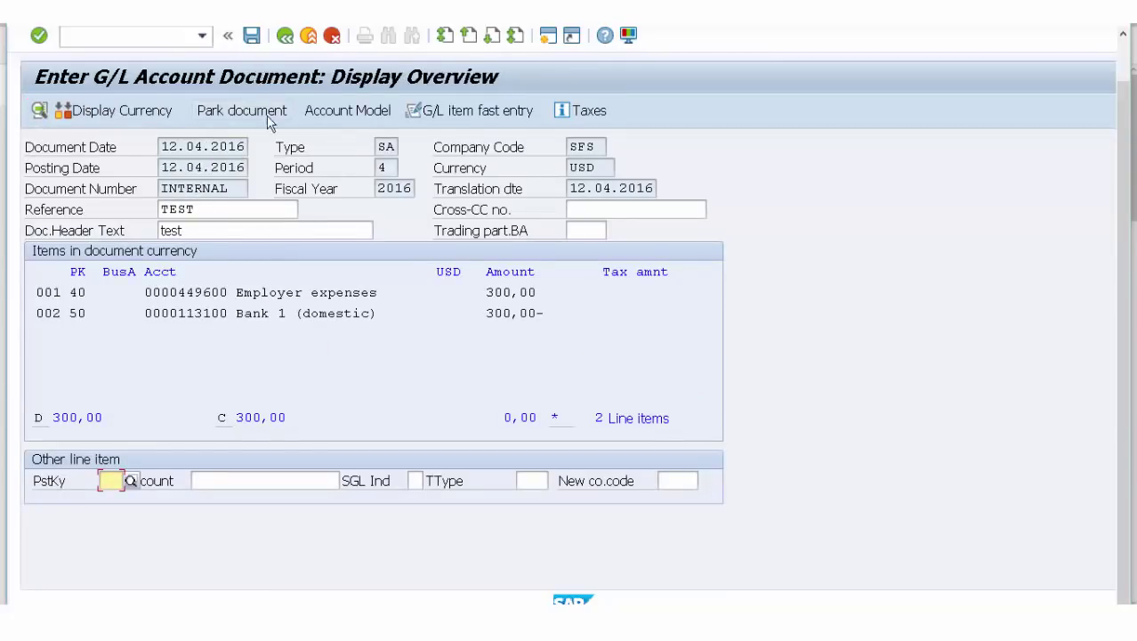
pyautogui.click(252, 36)
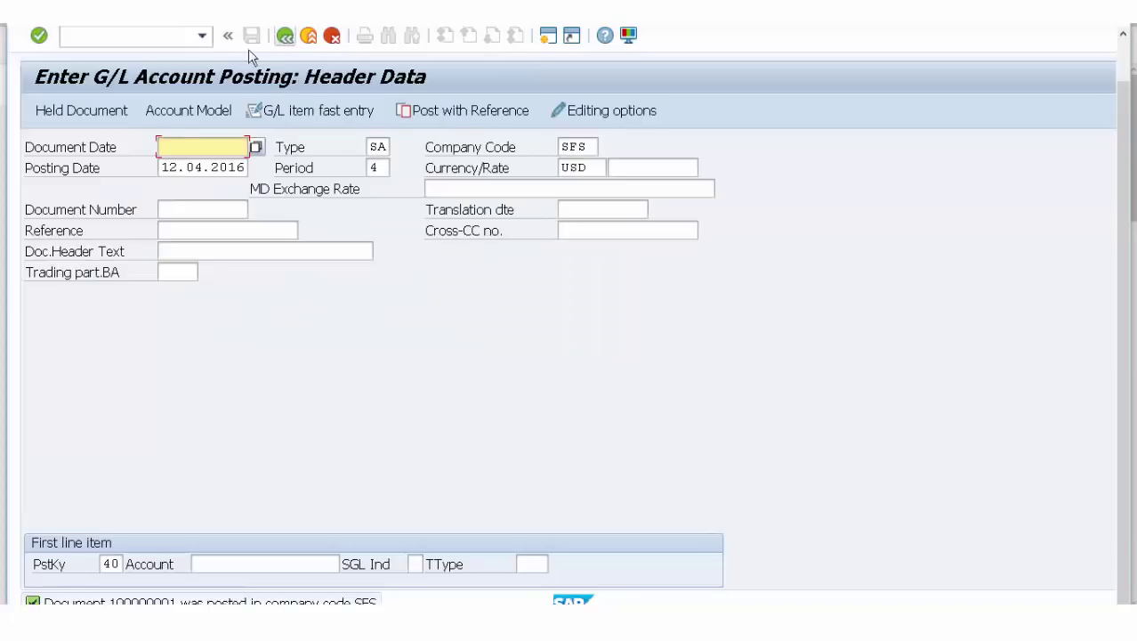
pyautogui.press('F3')
pyautogui.click(348, 393)
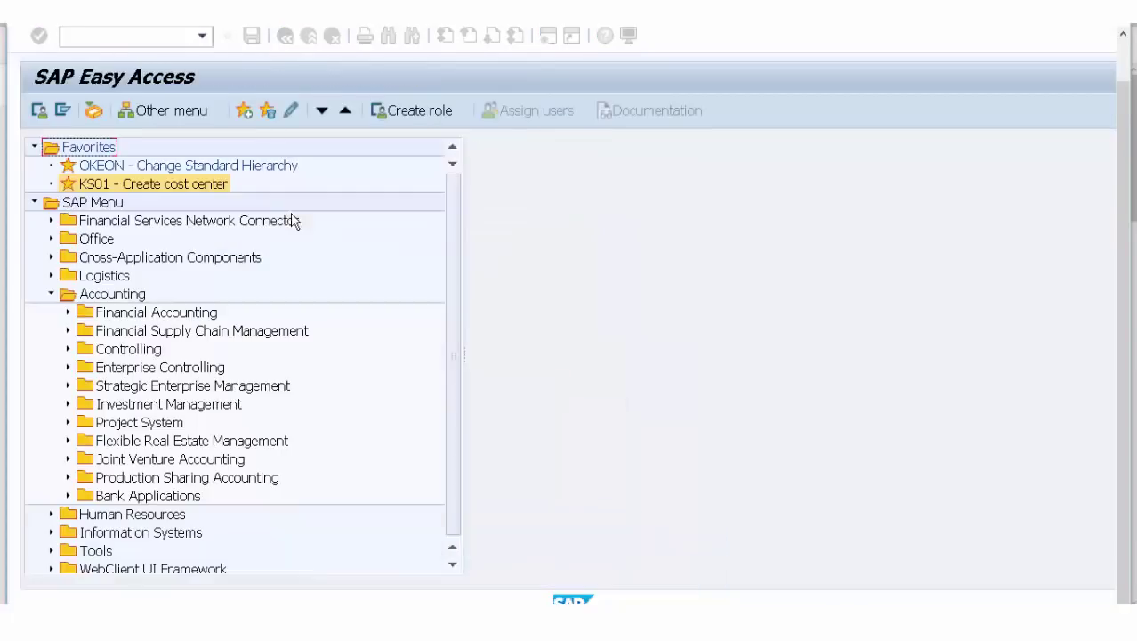
# - Start transaction SE16N, check the number of entries in table ACDOCA and display its line items
pyautogui.click(72, 36)
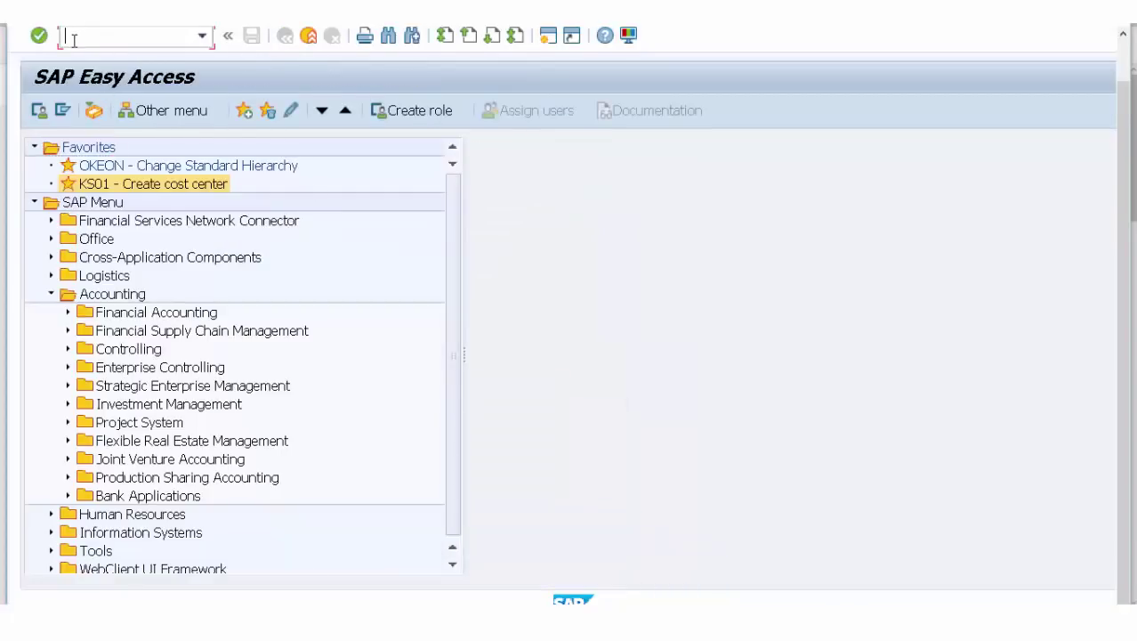
pyautogui.write('se16n')
pyautogui.press('Return')
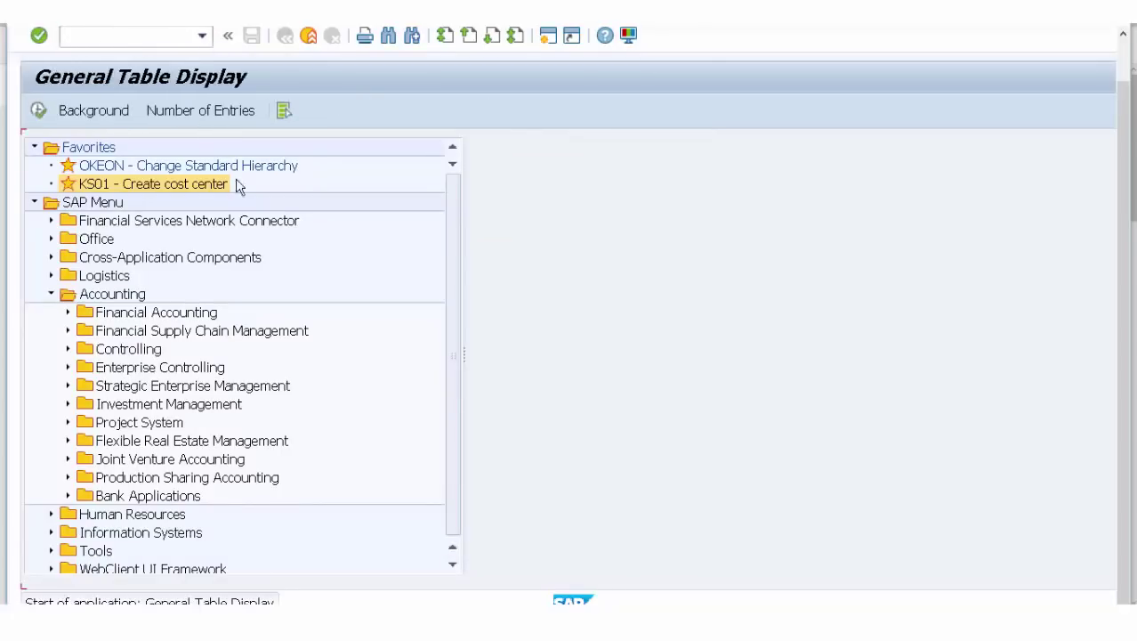
pyautogui.click(182, 113)
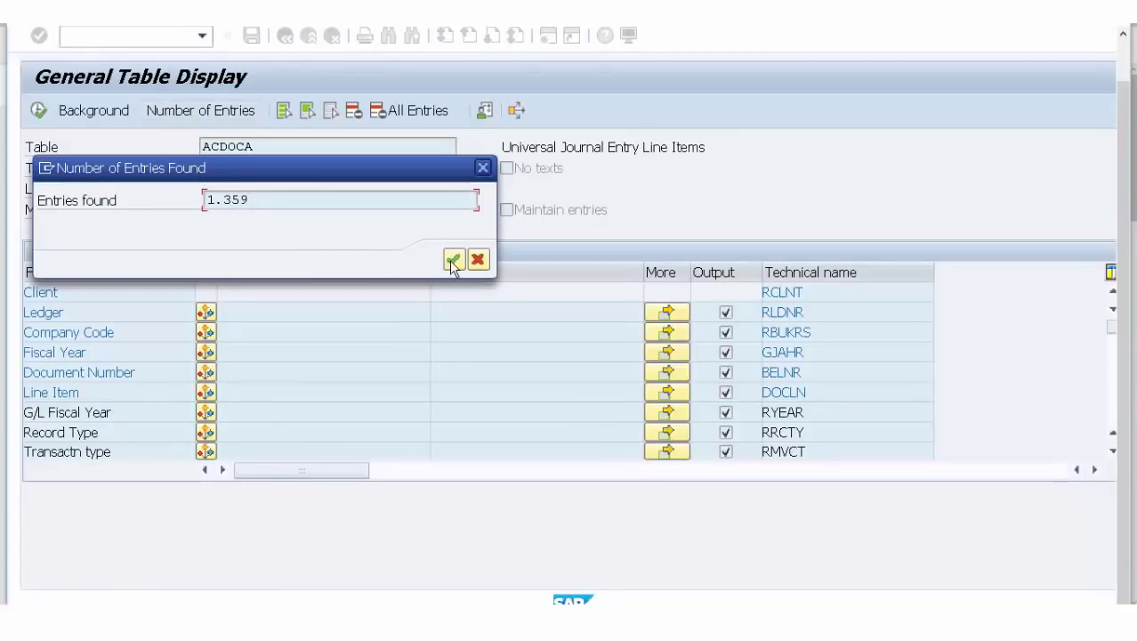
pyautogui.click(452, 259)
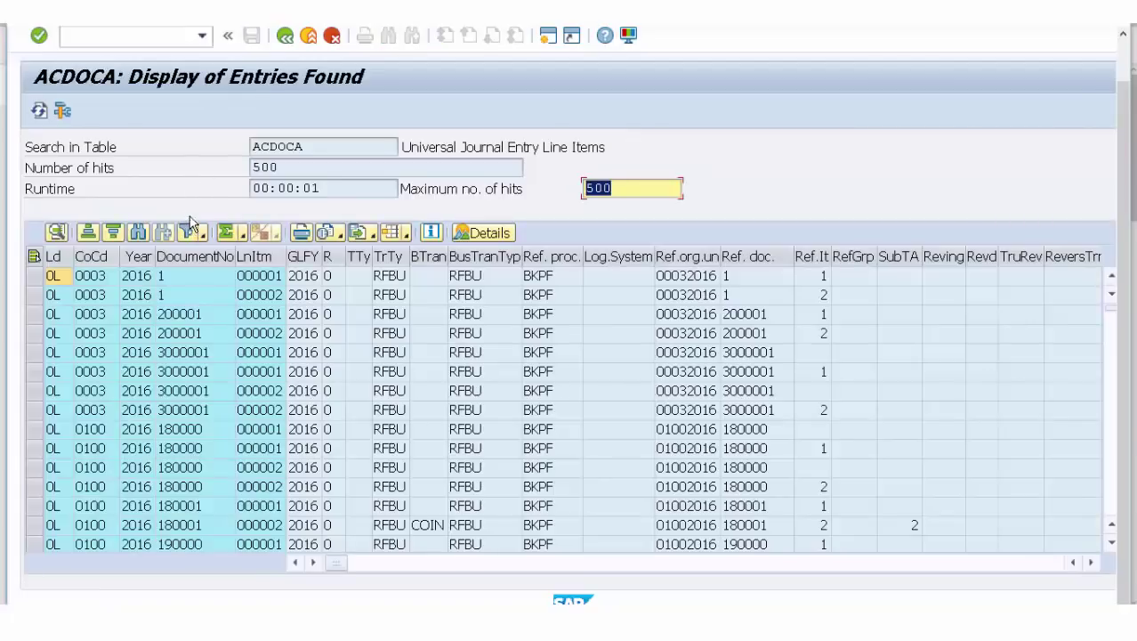
# - Display the ACDOCA entries restricted to company code SFS, and return to the selection criteria
pyautogui.click(286, 37)
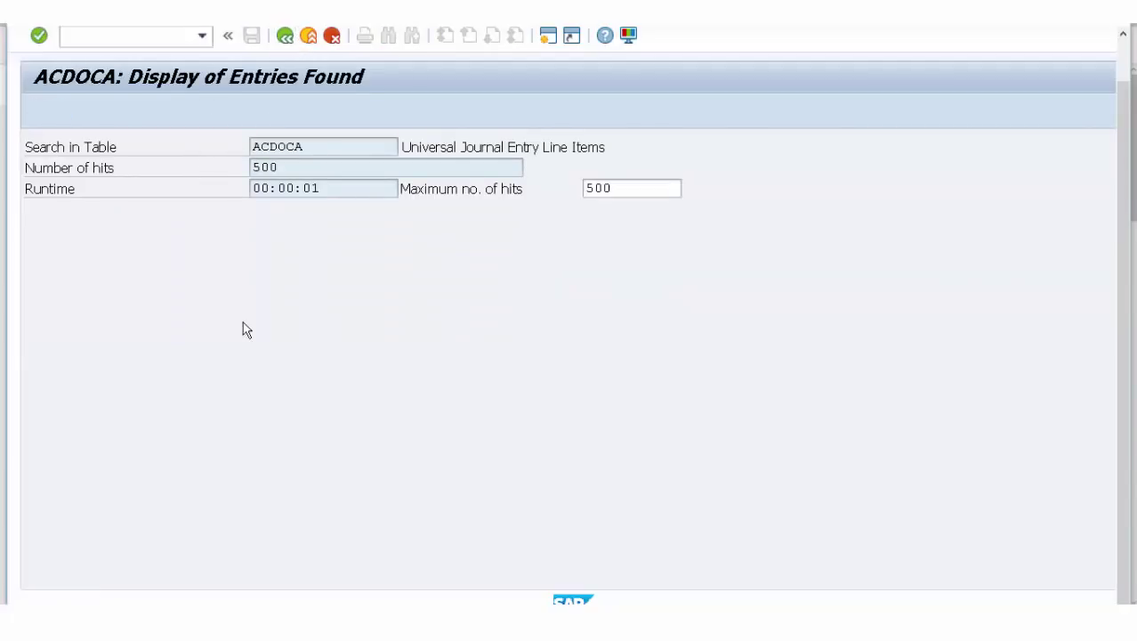
pyautogui.click(252, 334)
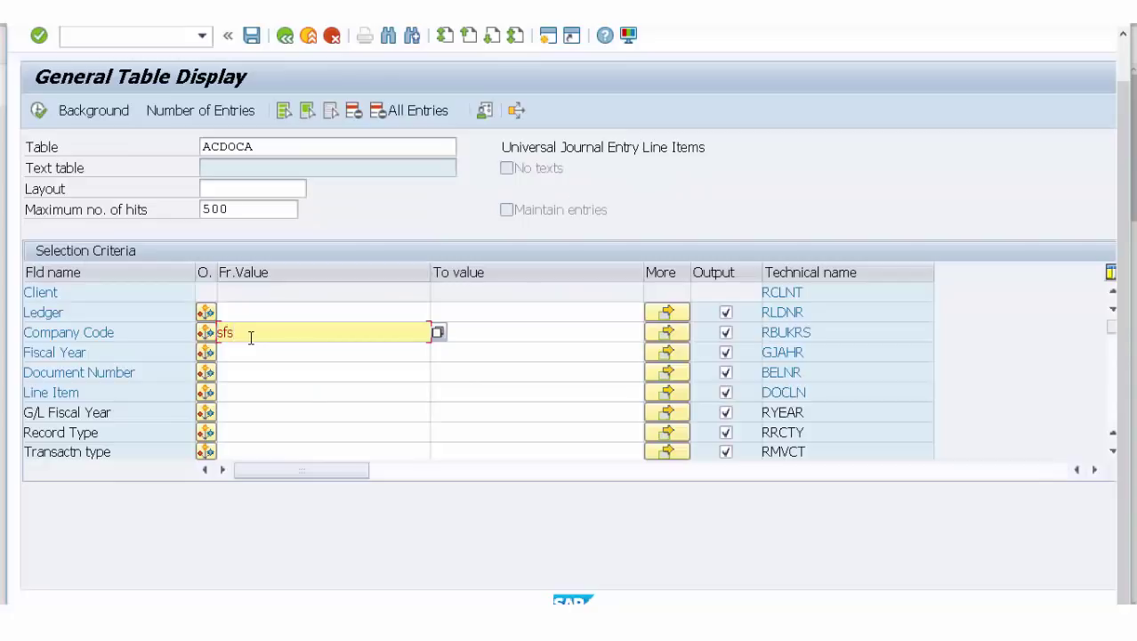
pyautogui.click(38, 110)
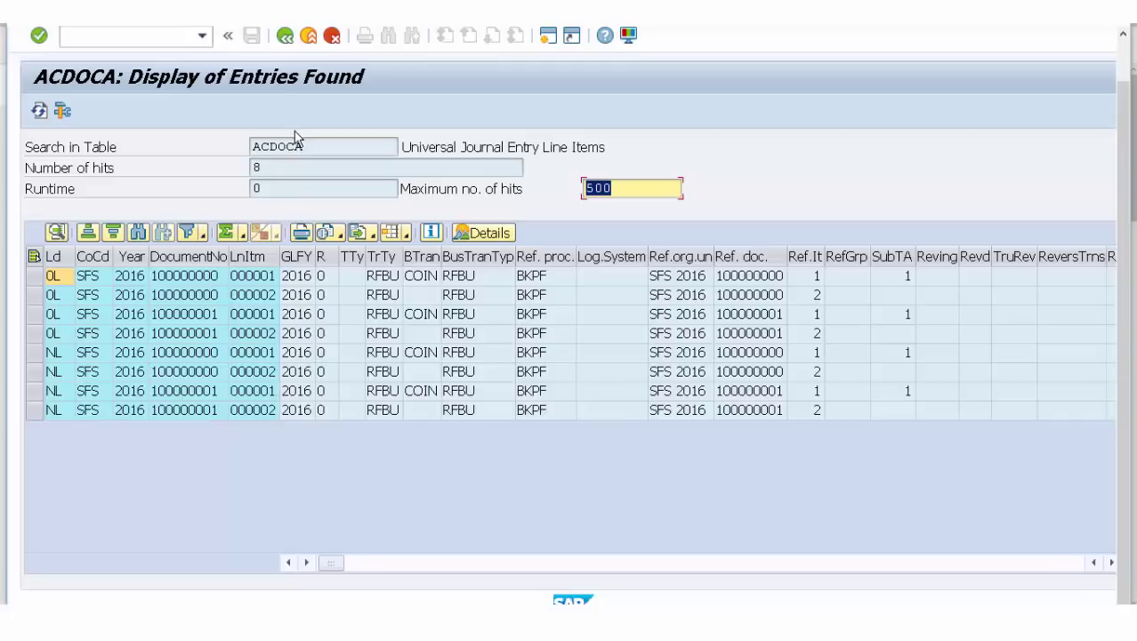
pyautogui.click(285, 36)
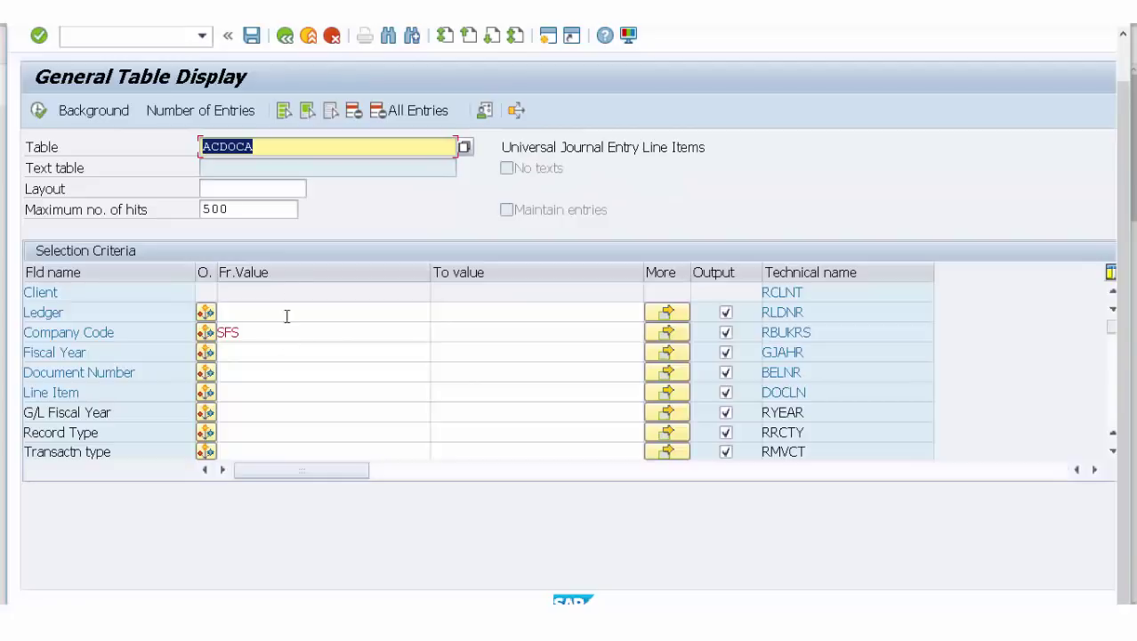
pyautogui.click(224, 193)
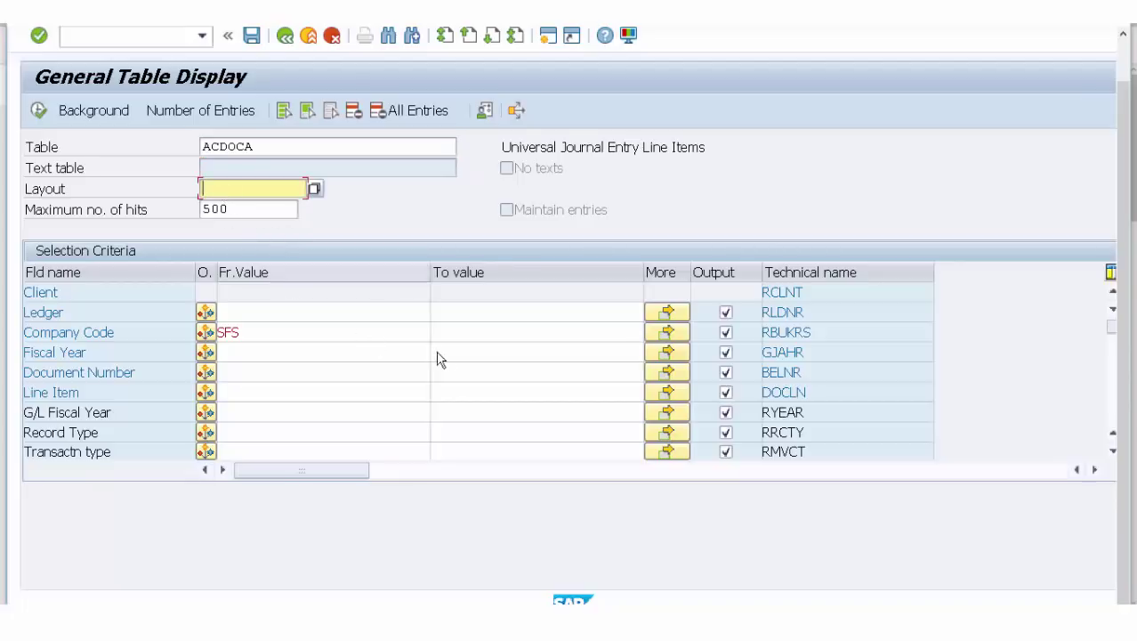